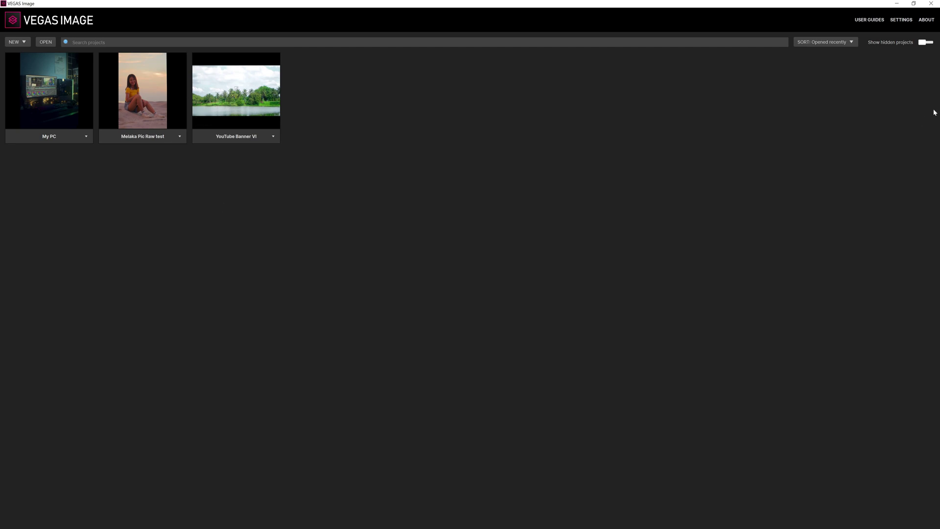
# - Toggle the display of hidden projects on and off, and remove the YouTube Banner VI project from the project overview
pyautogui.click(926, 42)
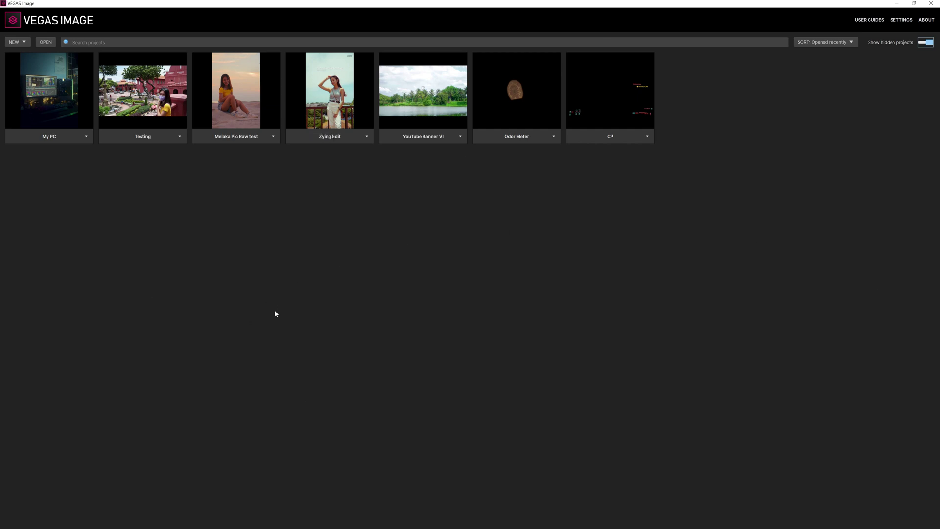
pyautogui.click(929, 43)
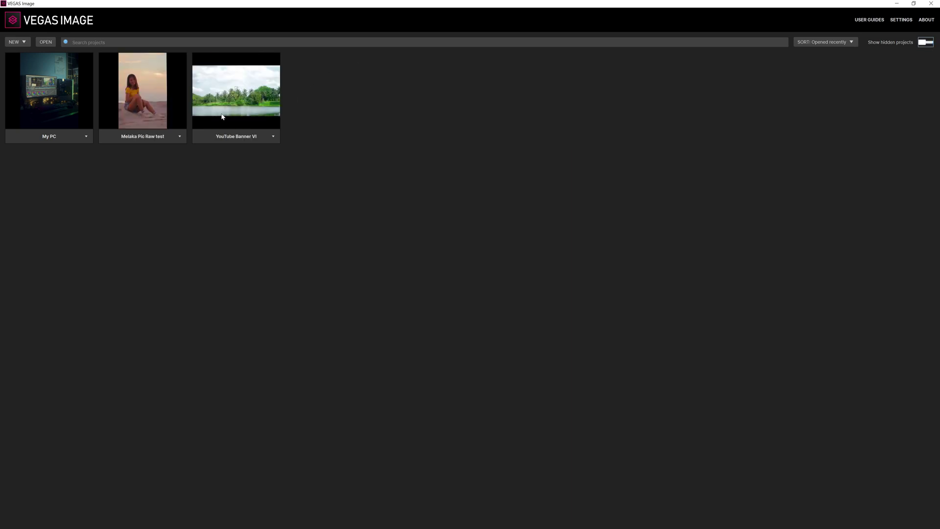
pyautogui.rightClick(247, 95)
pyautogui.click(247, 117)
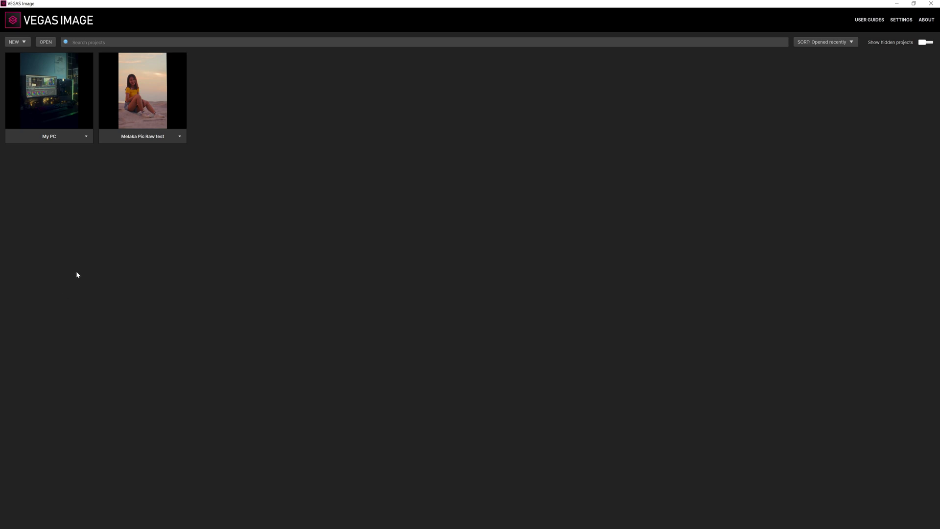
# - Create a new project from an empty document
pyautogui.click(24, 42)
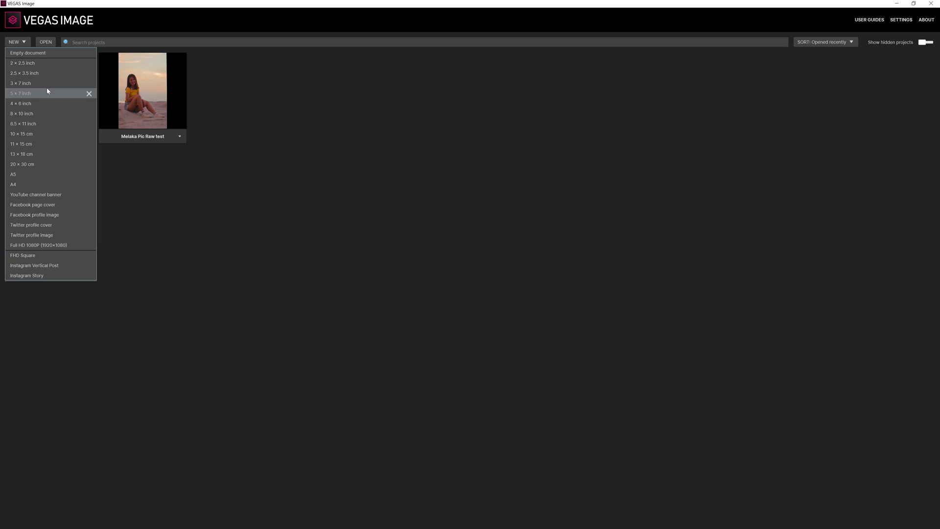
pyautogui.click(36, 53)
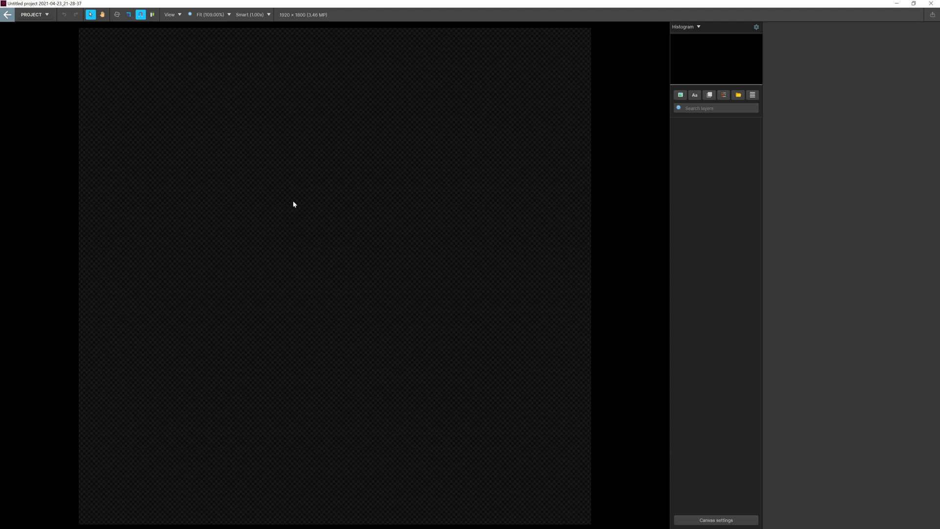
pyautogui.click(681, 96)
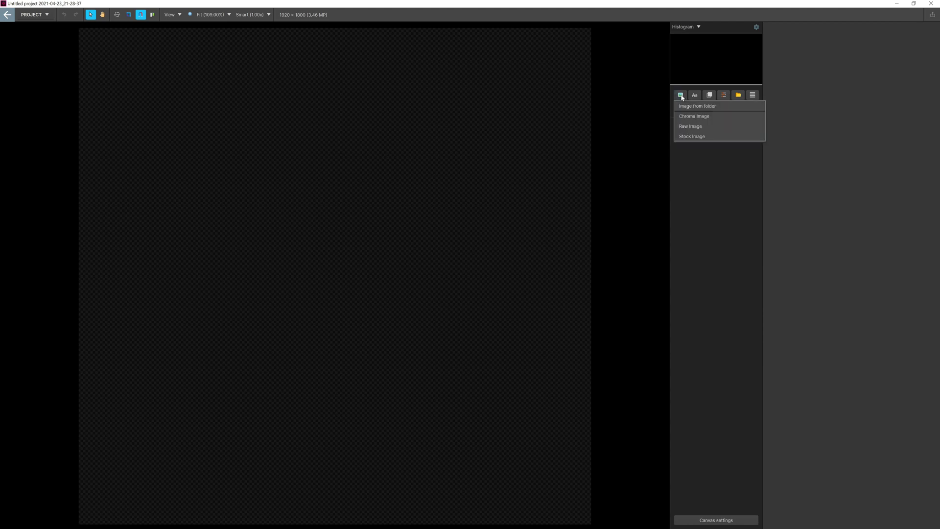
pyautogui.click(716, 109)
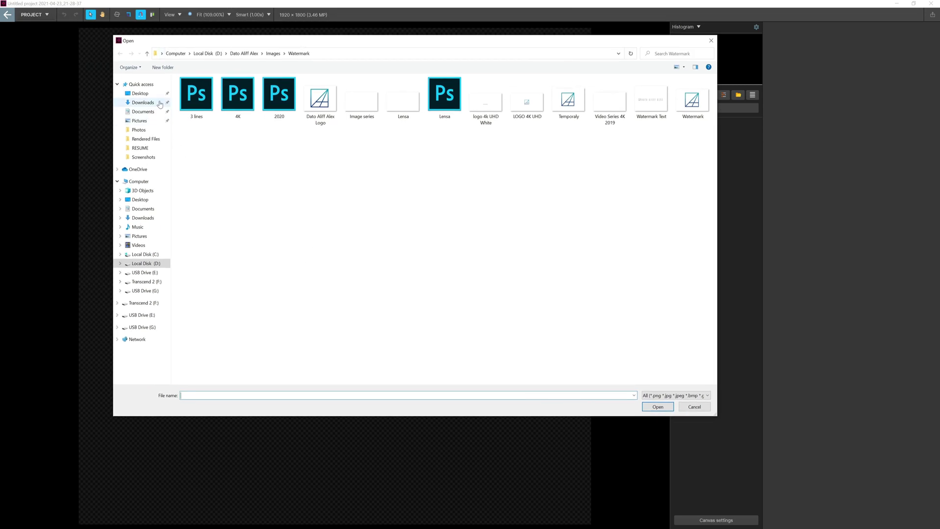
pyautogui.click(140, 94)
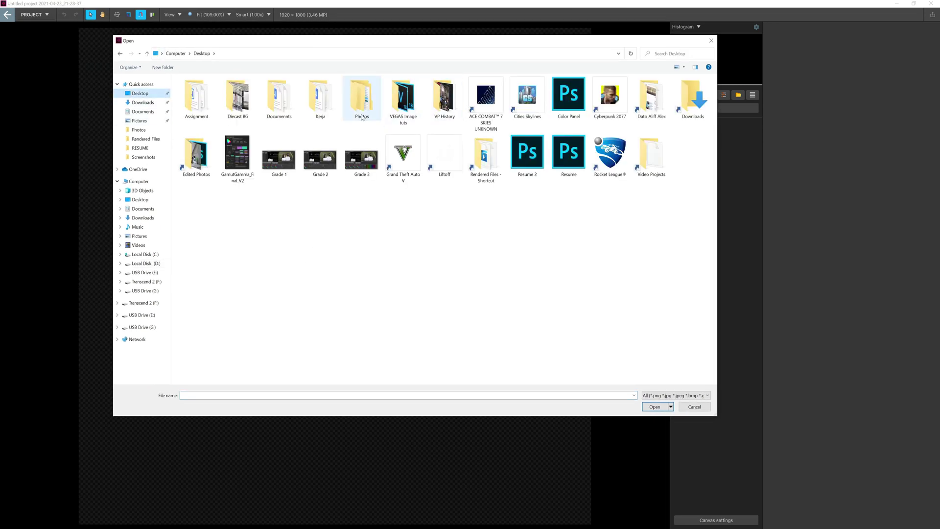
pyautogui.doubleClick(362, 118)
pyautogui.doubleClick(238, 98)
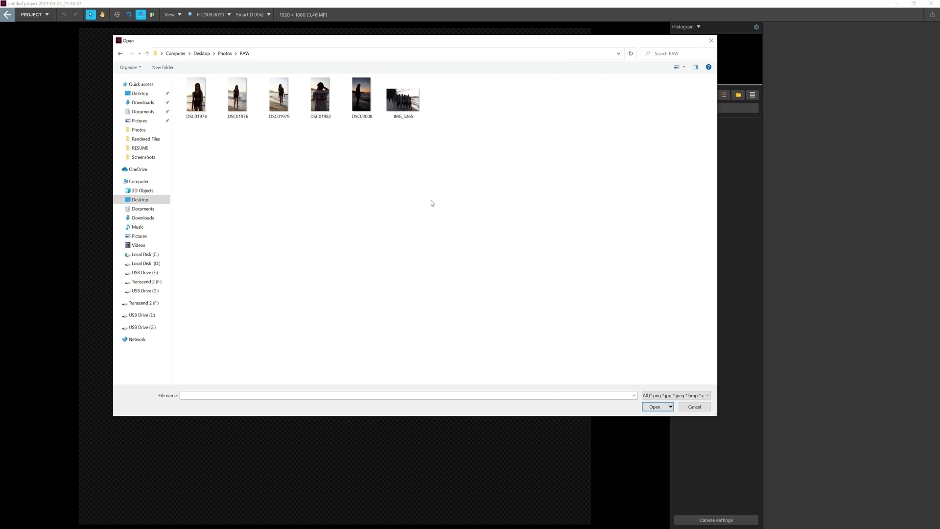
pyautogui.moveTo(462, 180); pyautogui.dragTo(148, 88)
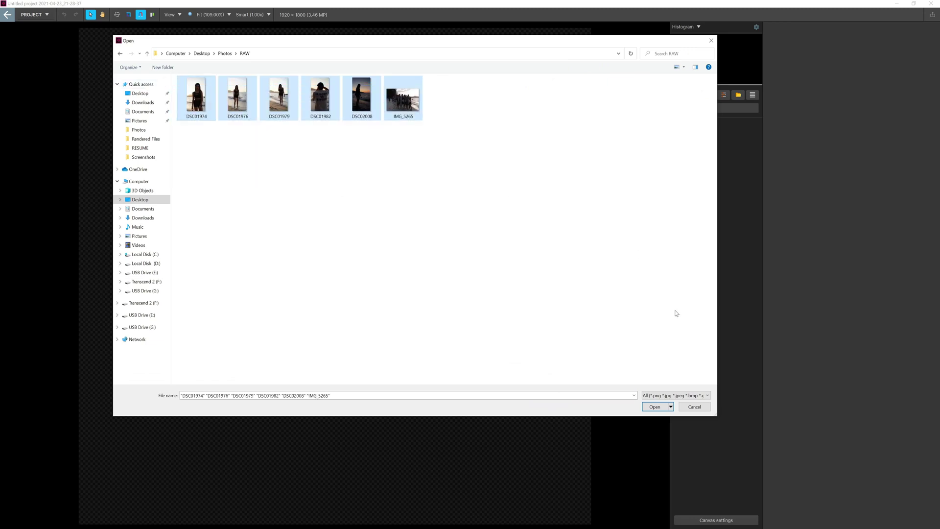
pyautogui.click(684, 409)
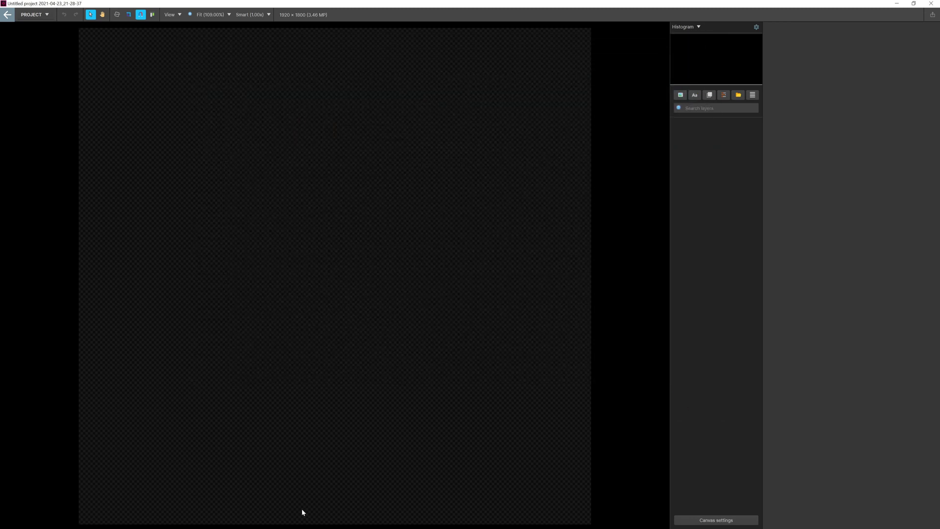
# - Switch to the File Explorer window showing Photos, bring it over the canvas and open the RAW folder
pyautogui.click(264, 525)
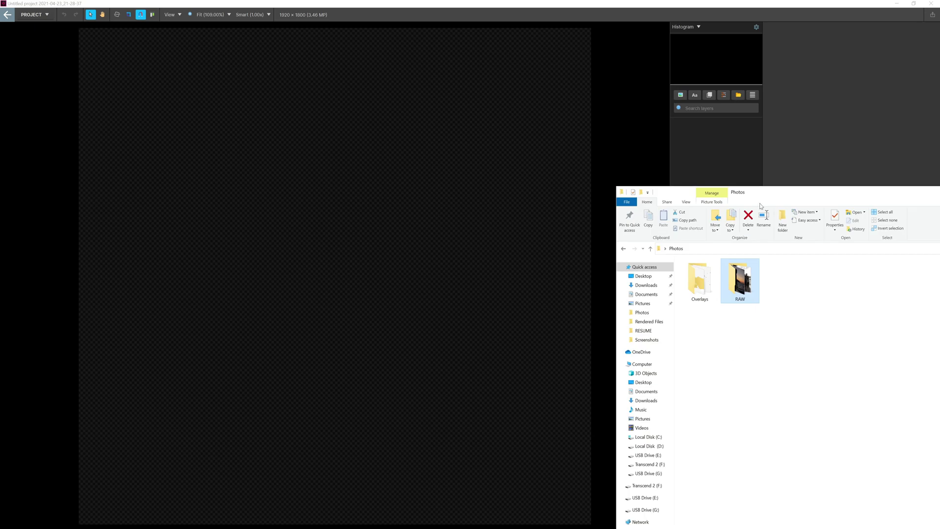
pyautogui.moveTo(814, 195); pyautogui.dragTo(580, 157)
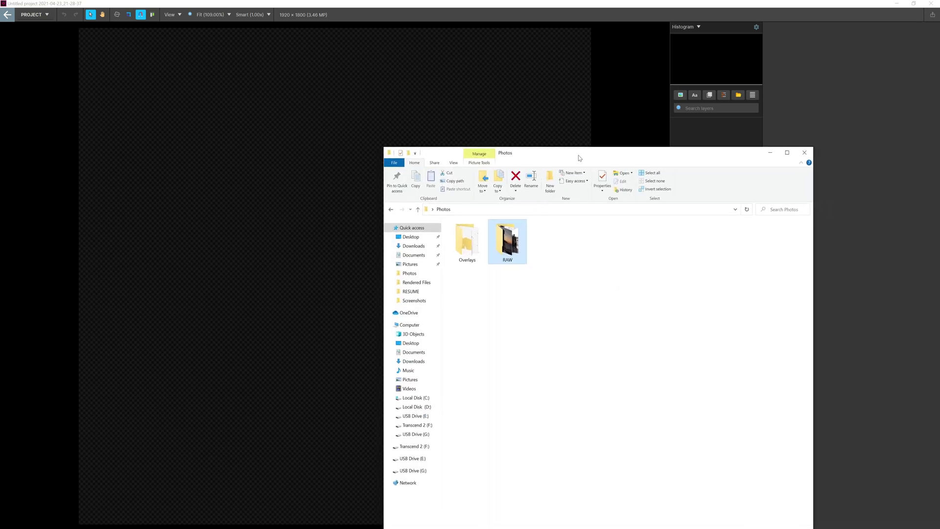
pyautogui.doubleClick(521, 254)
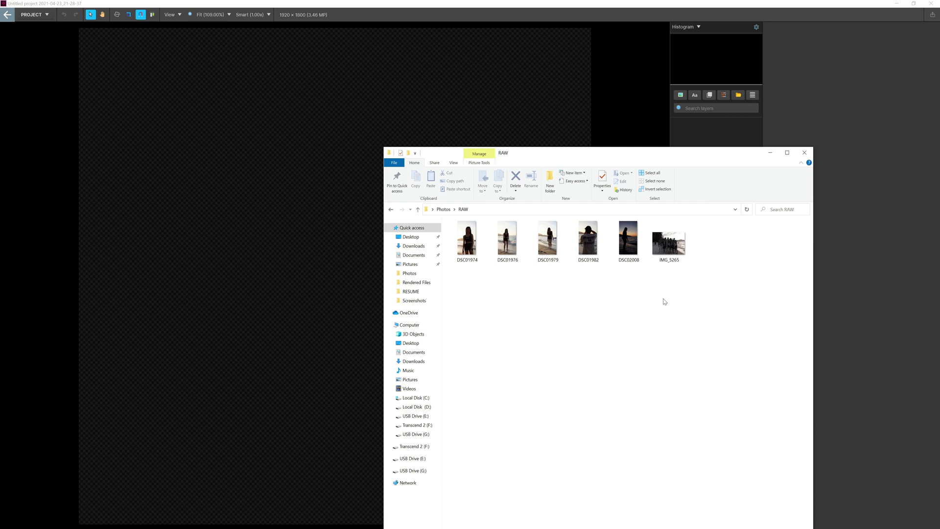
pyautogui.moveTo(665, 300); pyautogui.dragTo(411, 237)
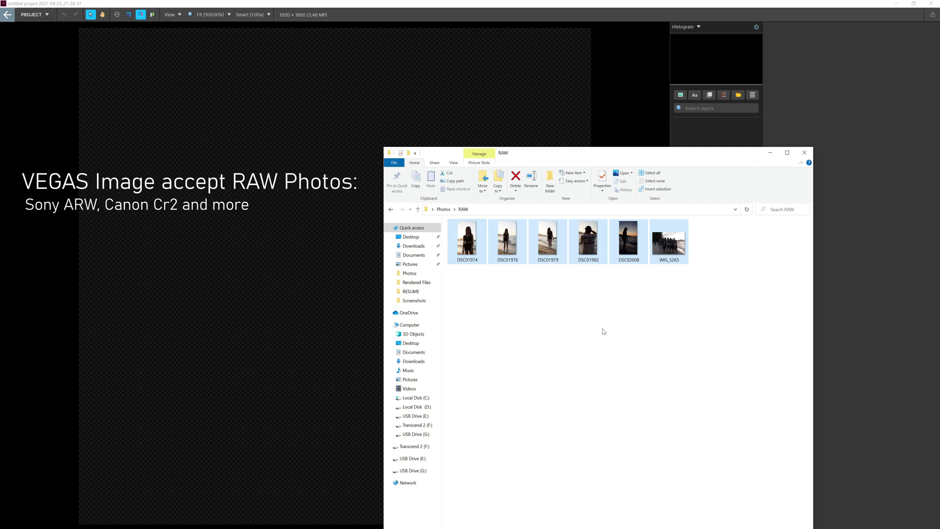
pyautogui.moveTo(630, 304); pyautogui.dragTo(468, 224)
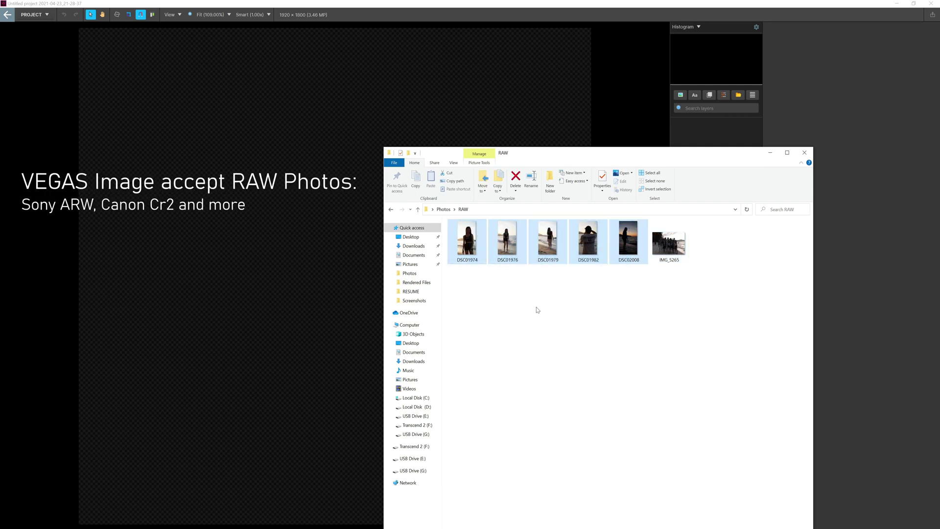
pyautogui.click(669, 262)
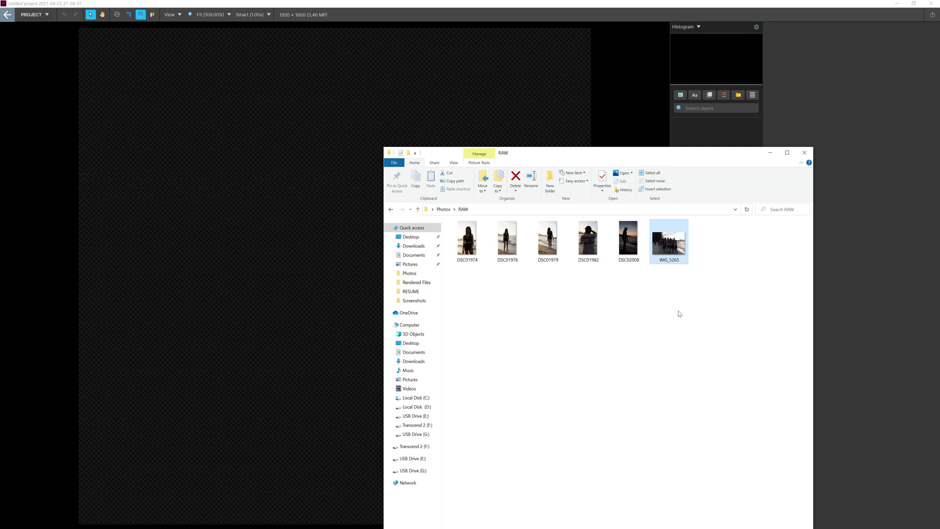
pyautogui.moveTo(710, 321); pyautogui.dragTo(537, 284)
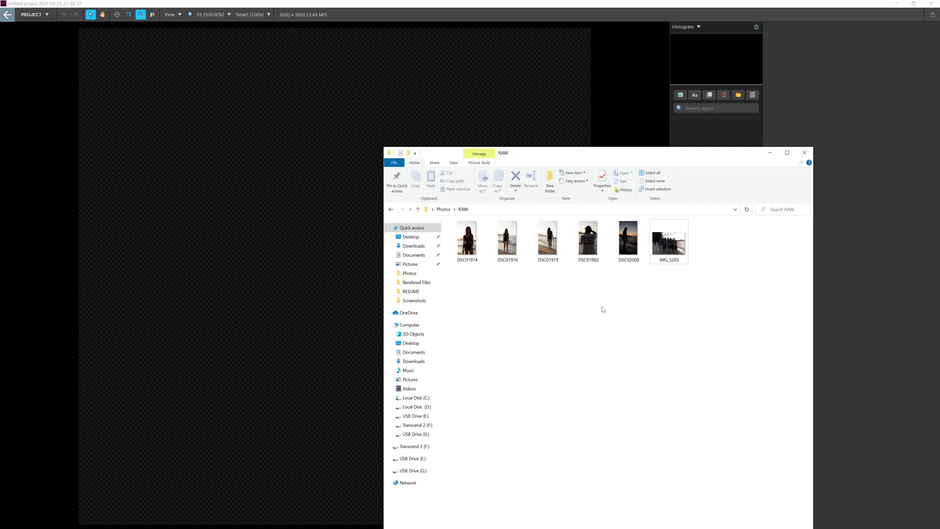
# - Import the five DSC photos from the RAW folder as 5 separate layers, resizing the canvas to fit the largest
pyautogui.moveTo(620, 312); pyautogui.dragTo(473, 217)
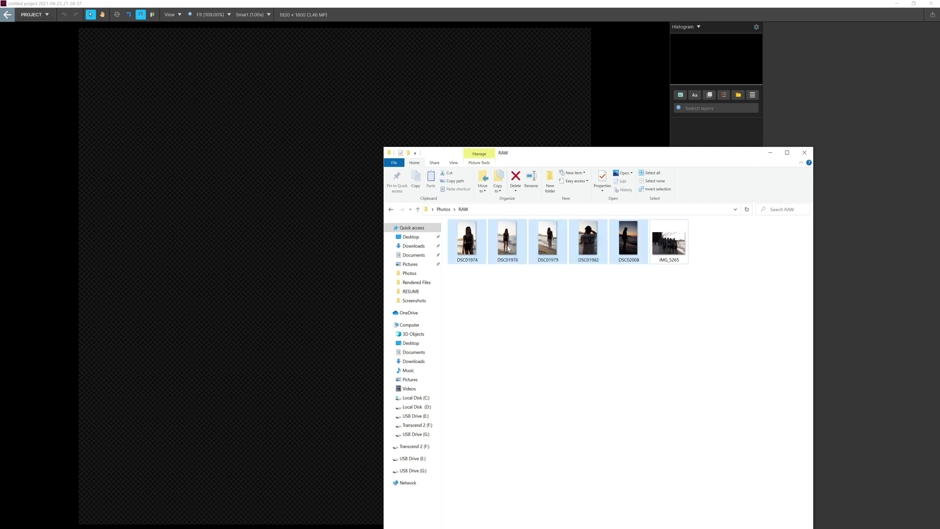
pyautogui.moveTo(469, 254); pyautogui.dragTo(276, 195)
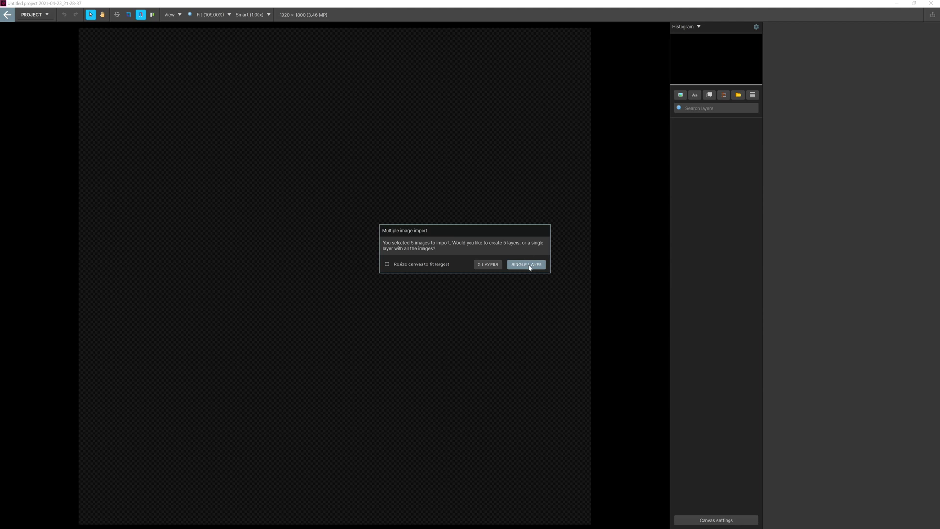
pyautogui.click(396, 265)
pyautogui.click(488, 265)
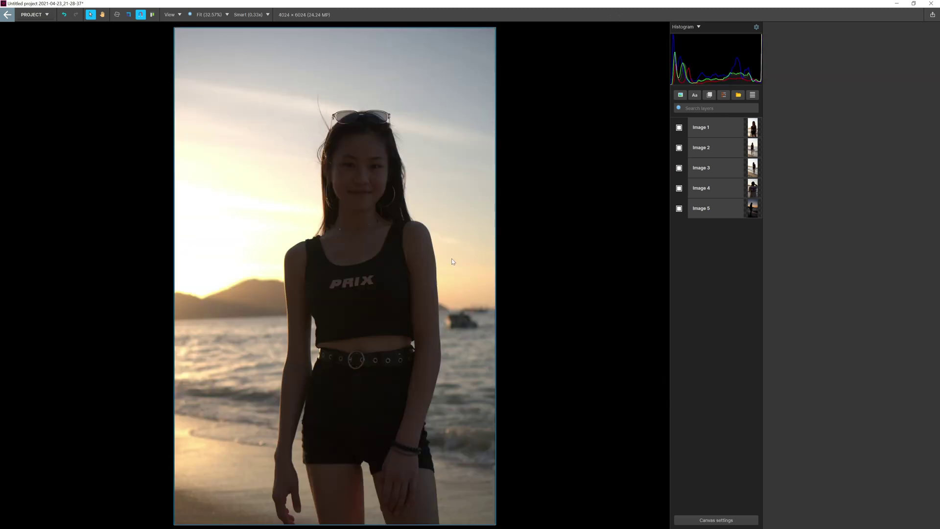
# - Save the project as VEGAS Image Edit in the Photos folder, with 8 bit depth and transparency included
pyautogui.click(46, 16)
pyautogui.click(52, 47)
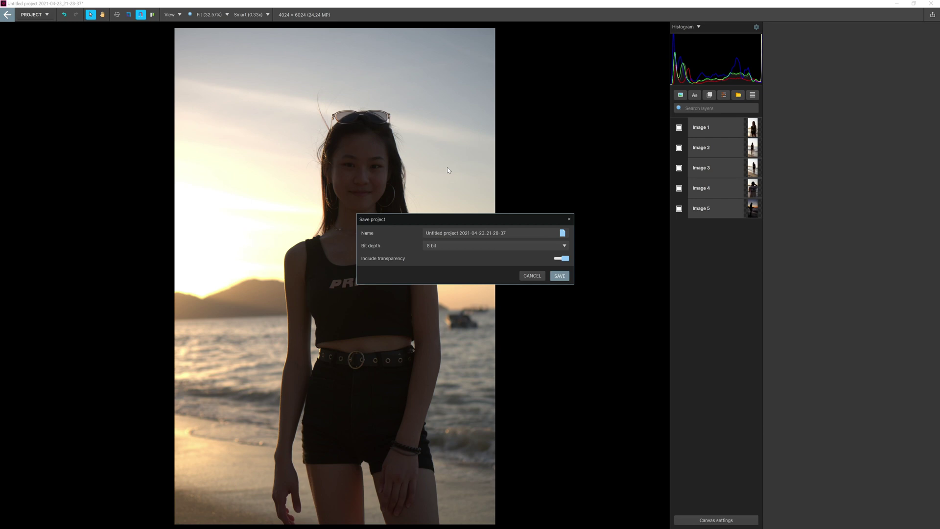
pyautogui.click(562, 232)
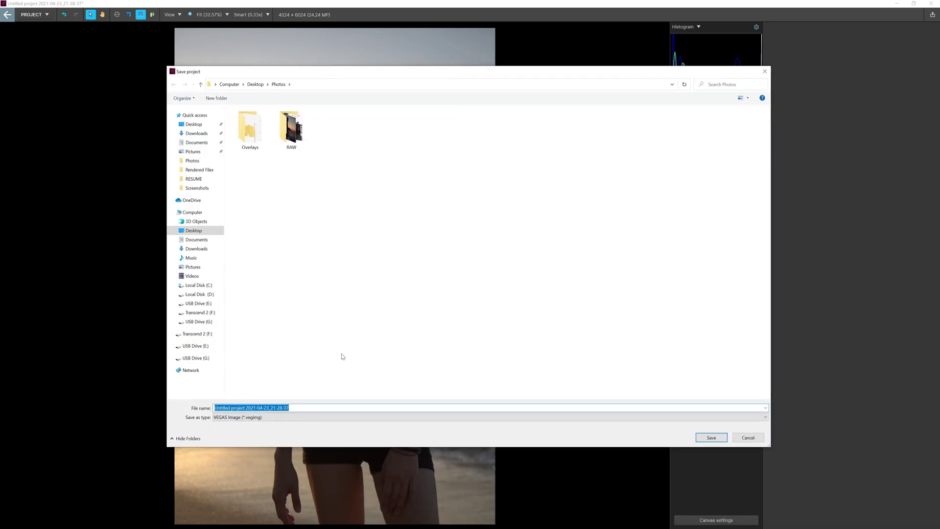
pyautogui.write('VEGAS I')
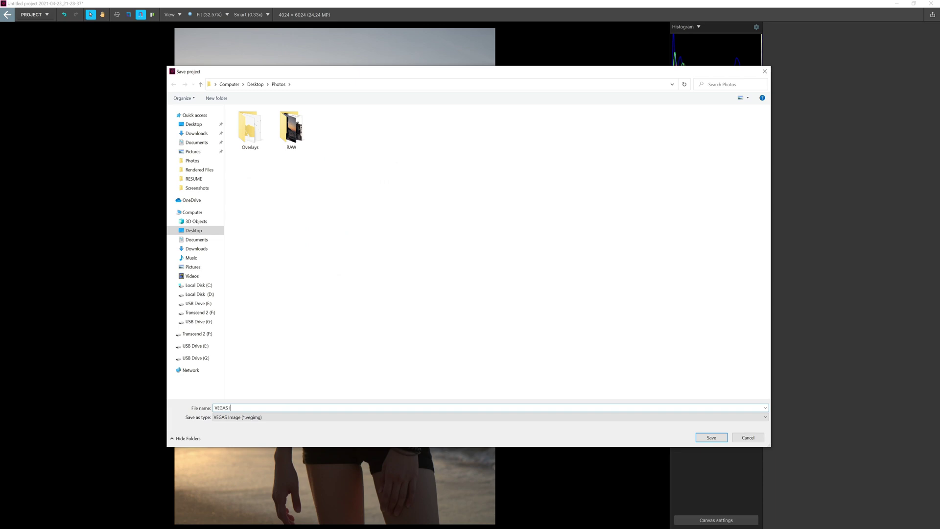
pyautogui.write('mage Edit')
pyautogui.click(711, 437)
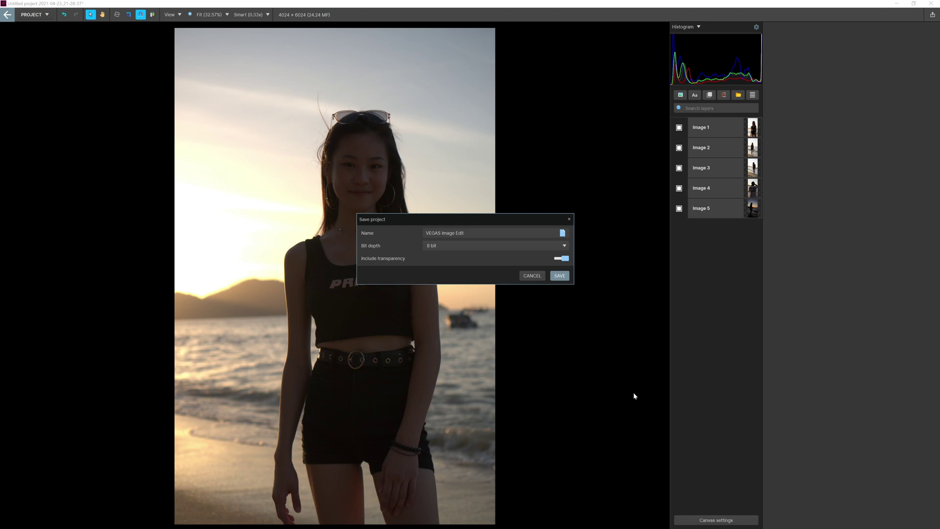
pyautogui.click(492, 245)
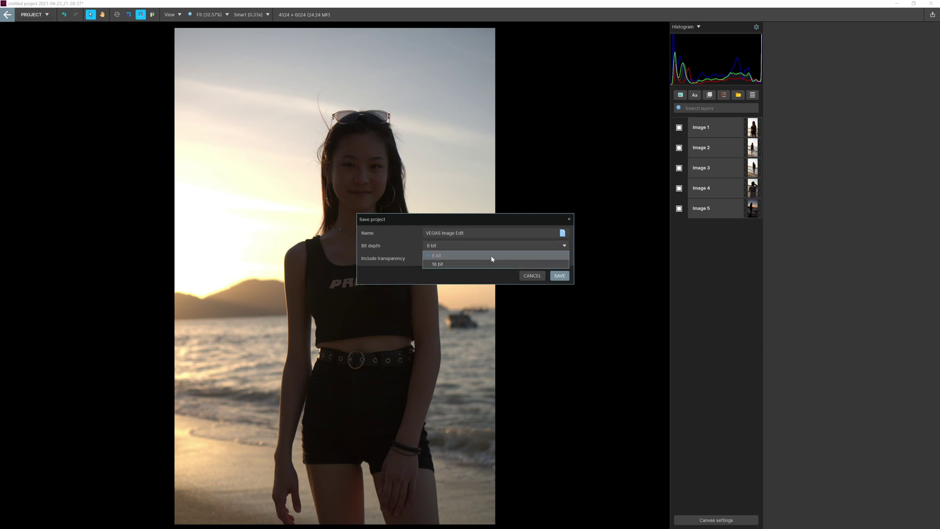
pyautogui.click(497, 243)
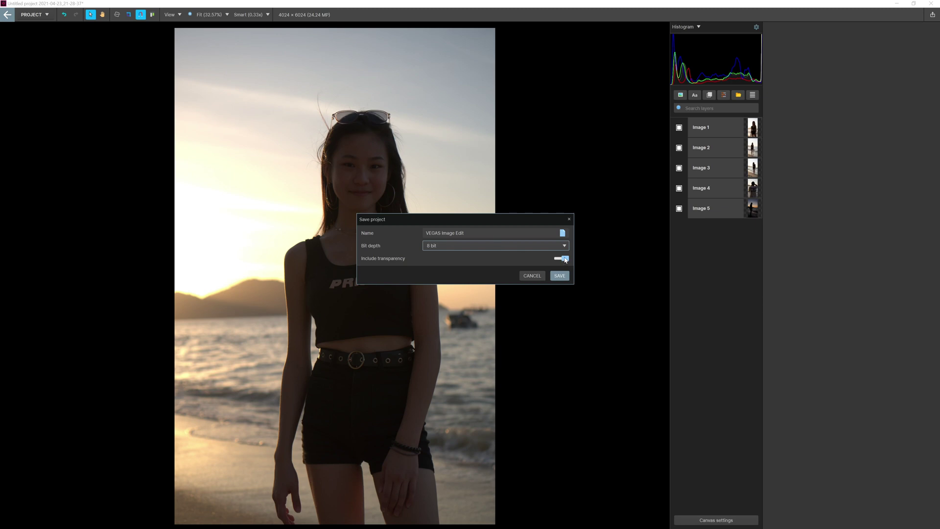
pyautogui.click(553, 277)
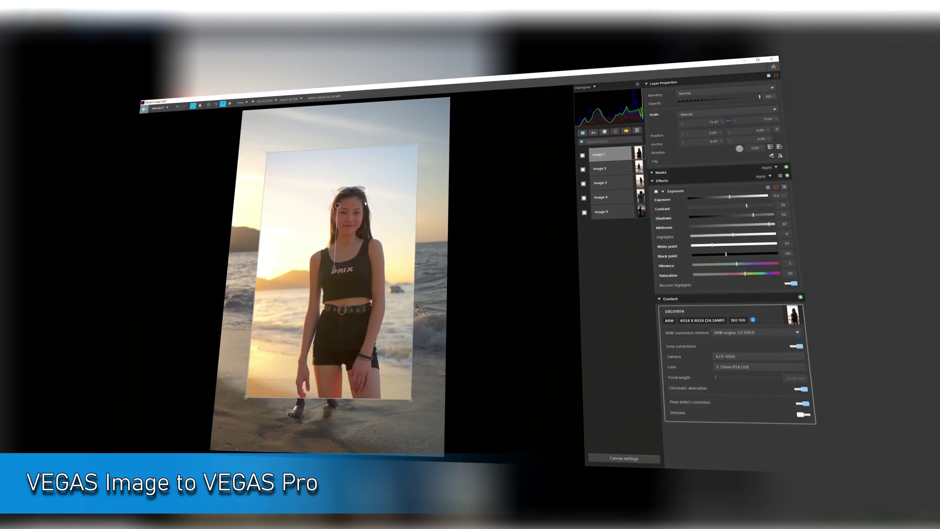
pyautogui.click(158, 106)
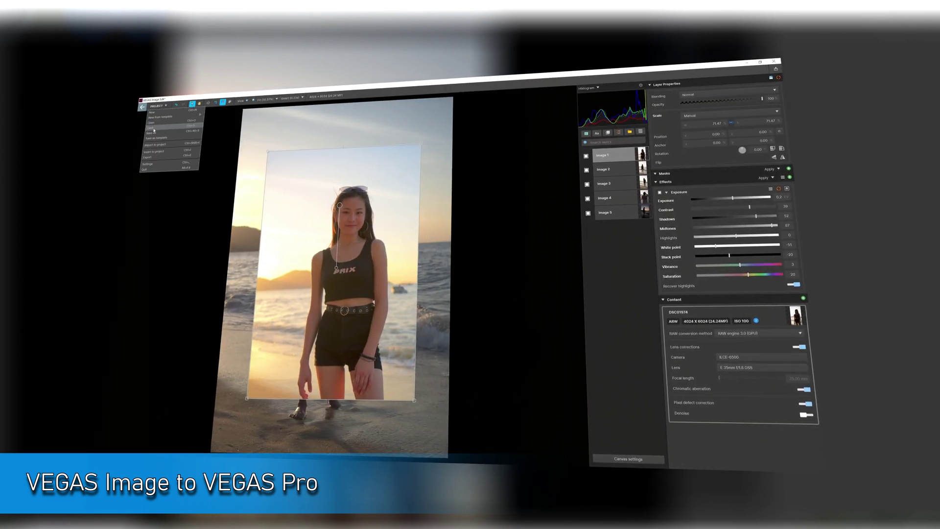
pyautogui.click(154, 128)
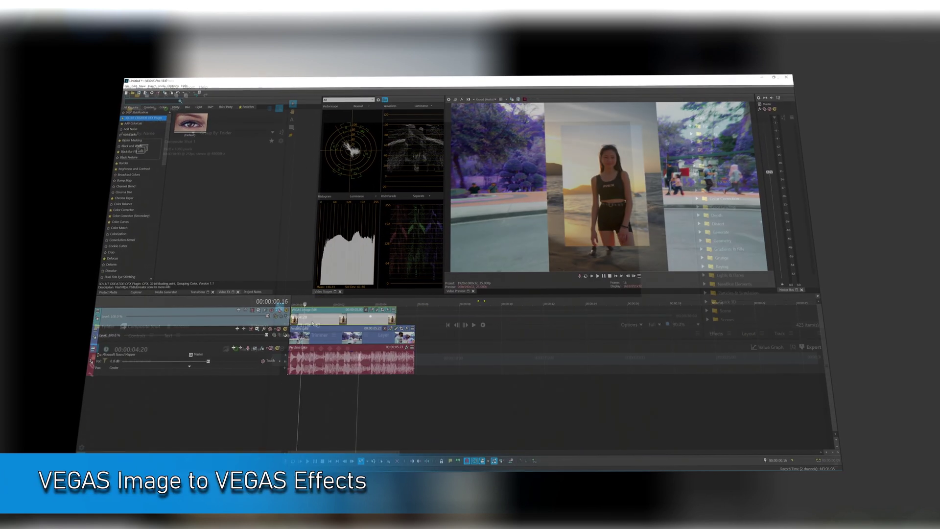
pyautogui.rightClick(167, 163)
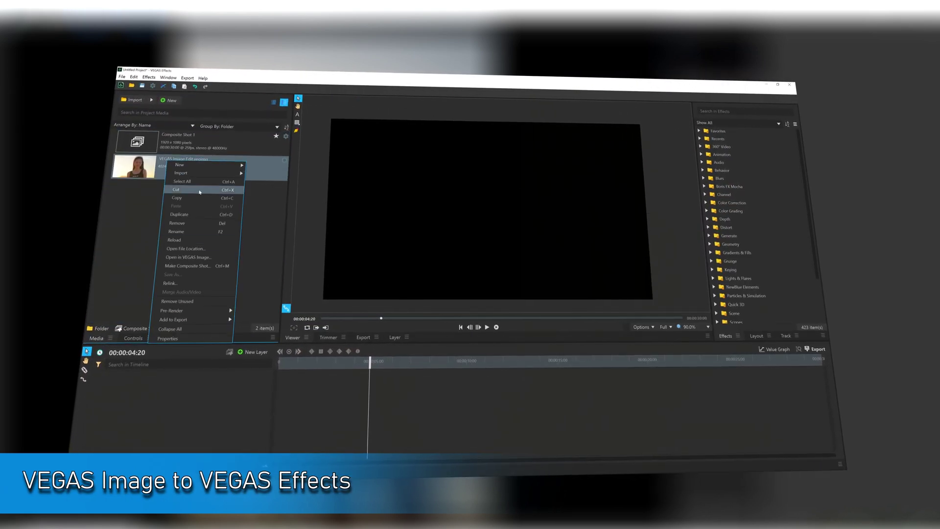
pyautogui.click(188, 266)
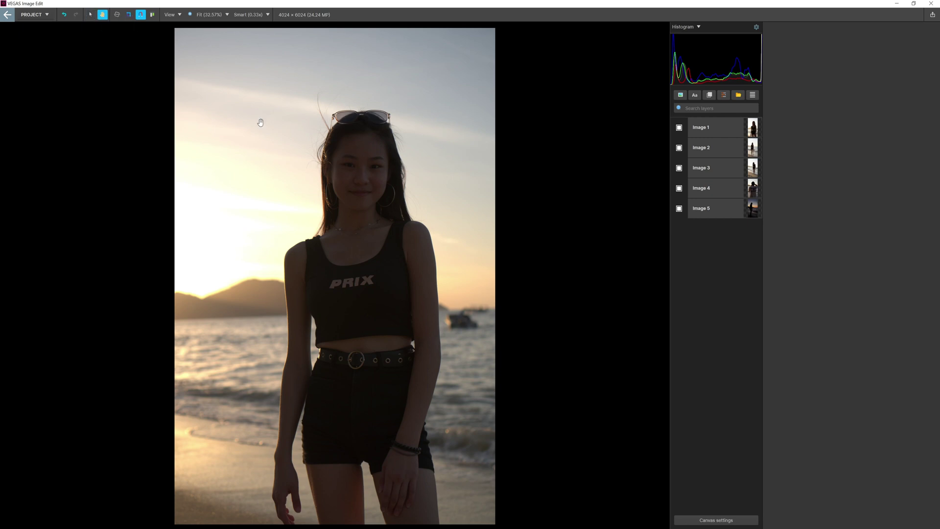
# - Select the Image 1 layer on the canvas and move it down and slightly to the left
pyautogui.click(248, 133)
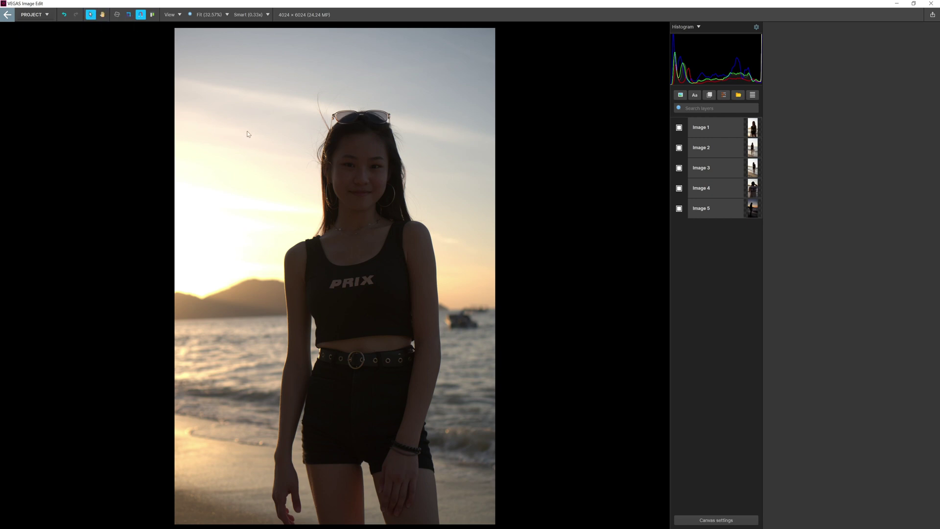
pyautogui.click(368, 145)
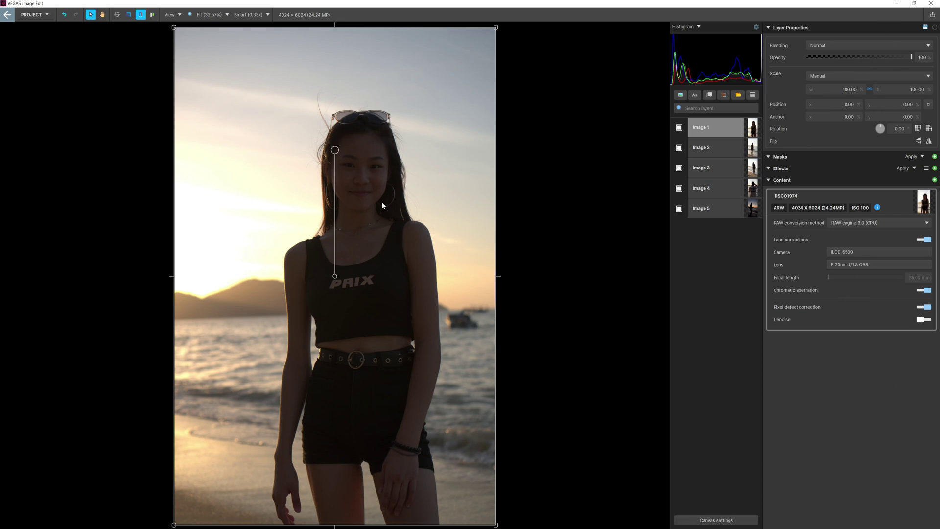
pyautogui.moveTo(426, 141); pyautogui.dragTo(429, 175)
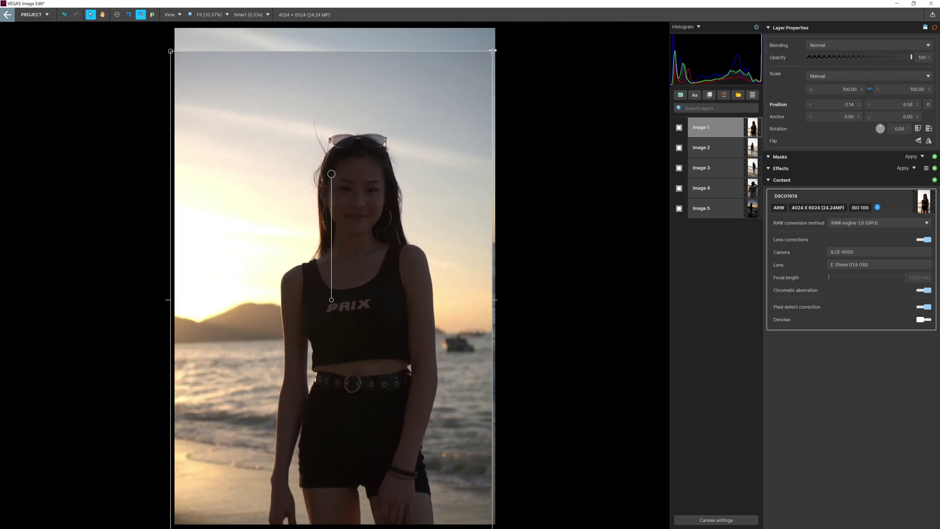
# - Try scaling the Image 1 layer to about 48% and rotating it to about 347°, and reset its layer properties
pyautogui.moveTo(493, 51); pyautogui.dragTo(388, 134)
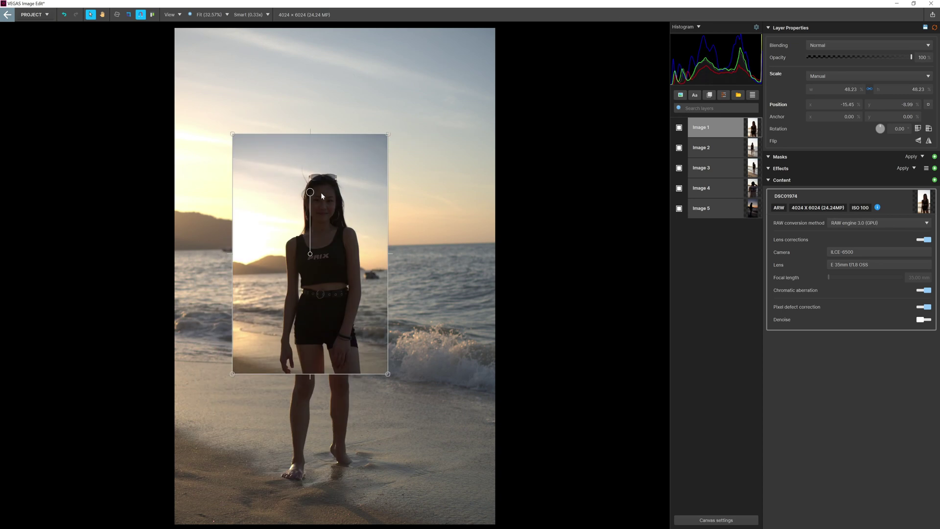
pyautogui.moveTo(310, 192); pyautogui.dragTo(297, 196)
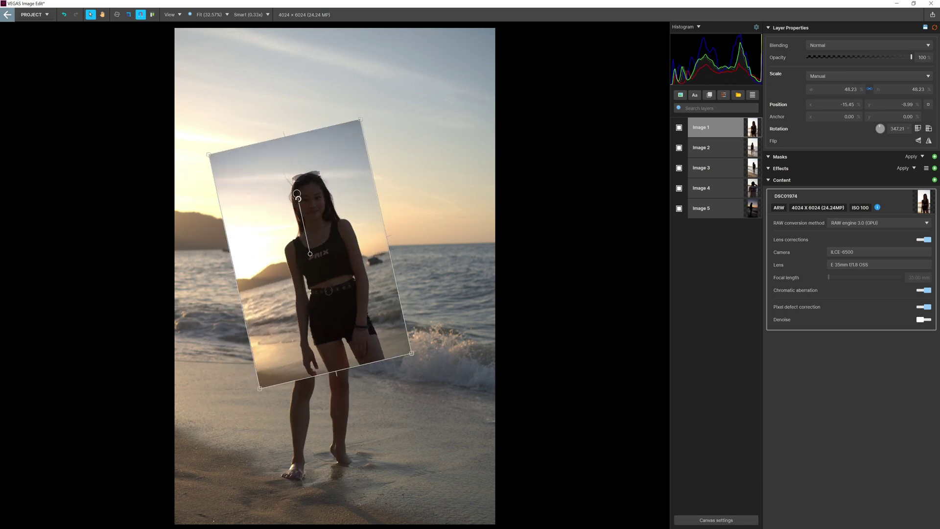
pyautogui.click(934, 28)
# - Pan and zoom around the canvas with the Hand tool to examine the Image 1 photo
pyautogui.press('h')
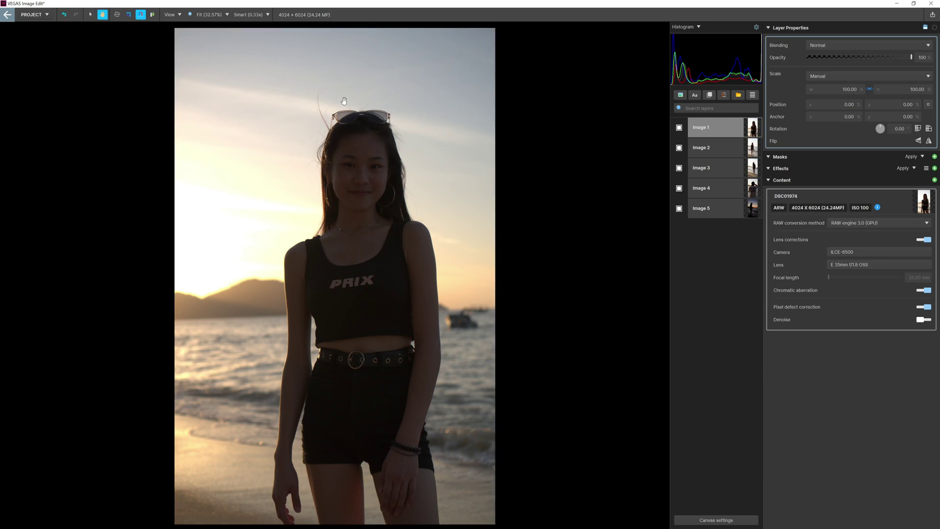
pyautogui.moveTo(342, 98); pyautogui.dragTo(414, 178)
pyautogui.scroll(3, 406, 187)
pyautogui.scroll(-3, 406, 186)
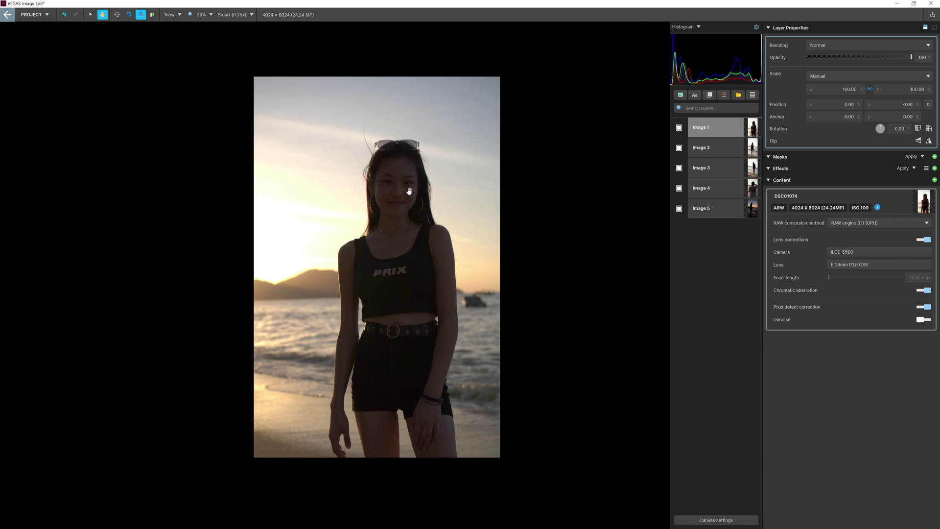
pyautogui.scroll(2, 448, 208)
pyautogui.scroll(-3, 443, 229)
pyautogui.scroll(2, 444, 227)
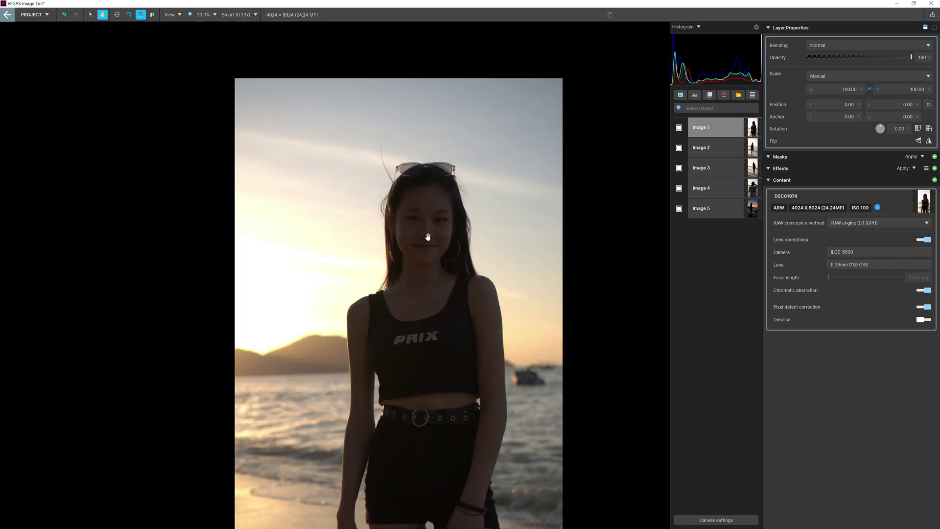
pyautogui.press('v')
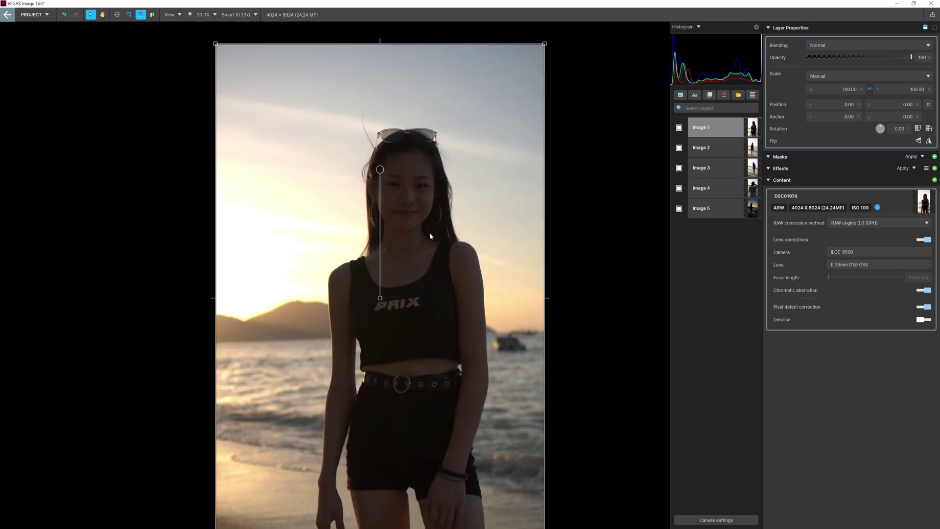
pyautogui.press('h')
pyautogui.moveTo(430, 232); pyautogui.dragTo(466, 230)
pyautogui.moveTo(410, 162); pyautogui.dragTo(355, 140)
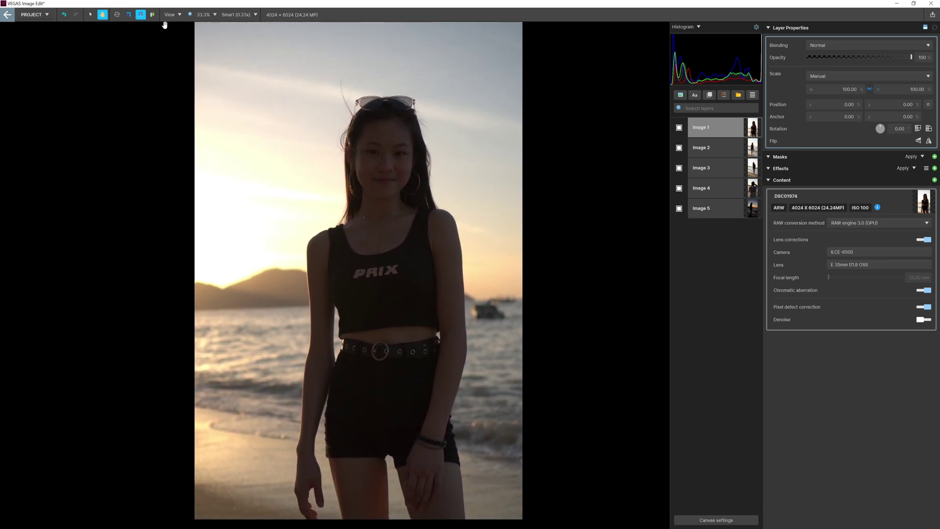
pyautogui.click(140, 15)
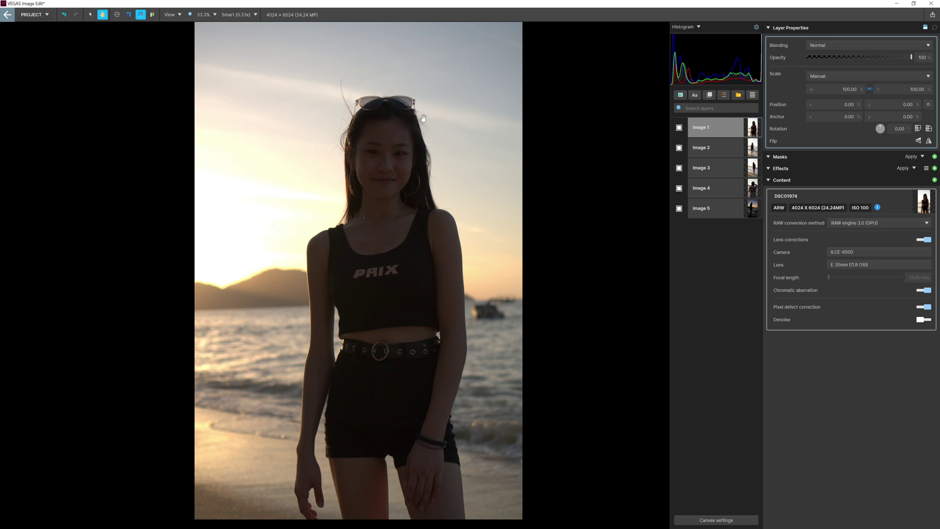
pyautogui.press('v')
pyautogui.moveTo(360, 149)
pyautogui.mouseDown()
pyautogui.moveTo(377, 154)
pyautogui.moveTo(360, 158)
pyautogui.mouseUp()
pyautogui.click(153, 19)
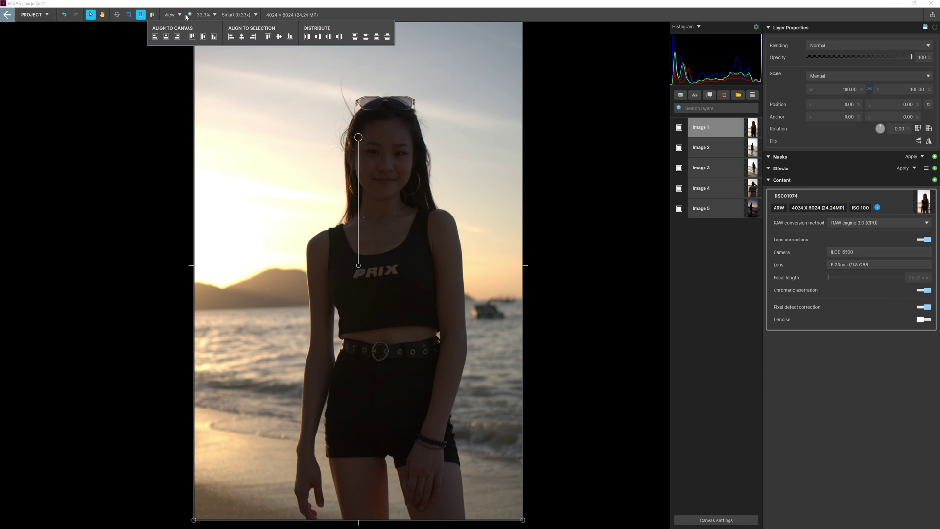
pyautogui.click(212, 15)
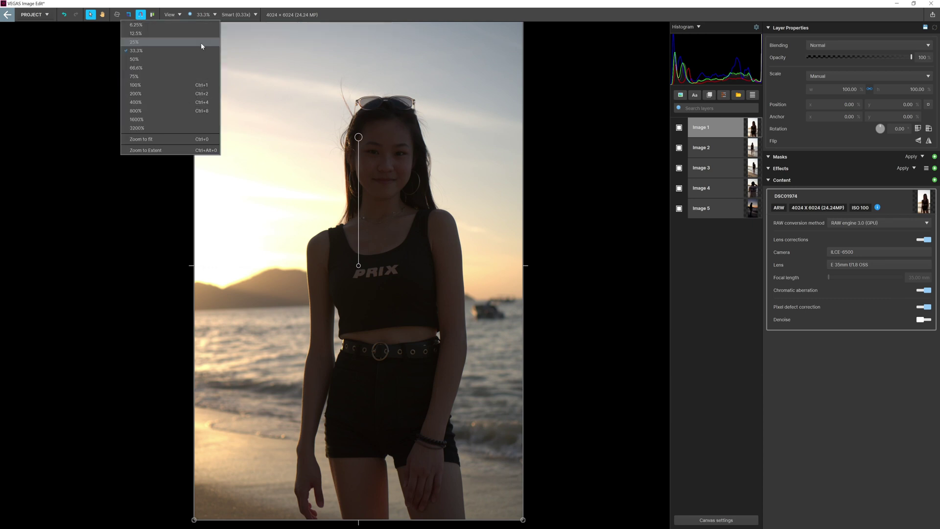
# - Switch the preview quality to Best (1x) and back to Smart
pyautogui.click(236, 14)
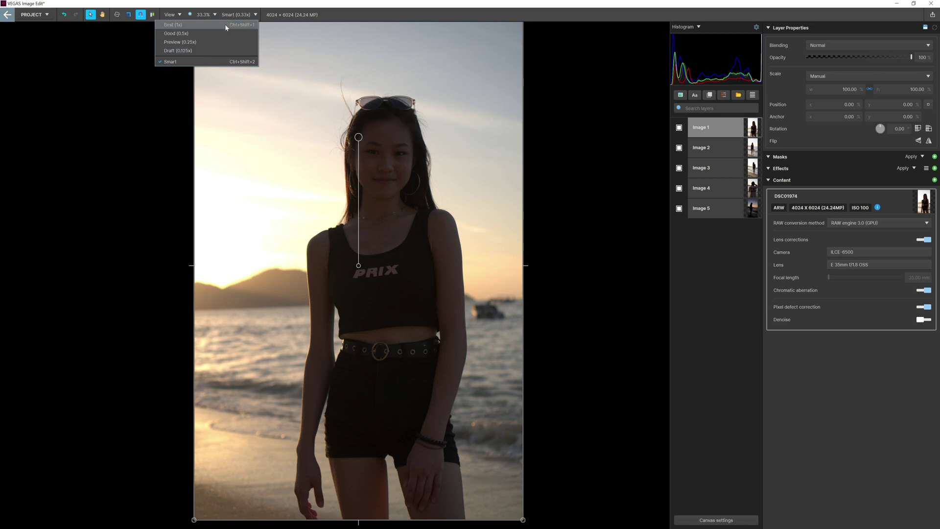
pyautogui.click(195, 27)
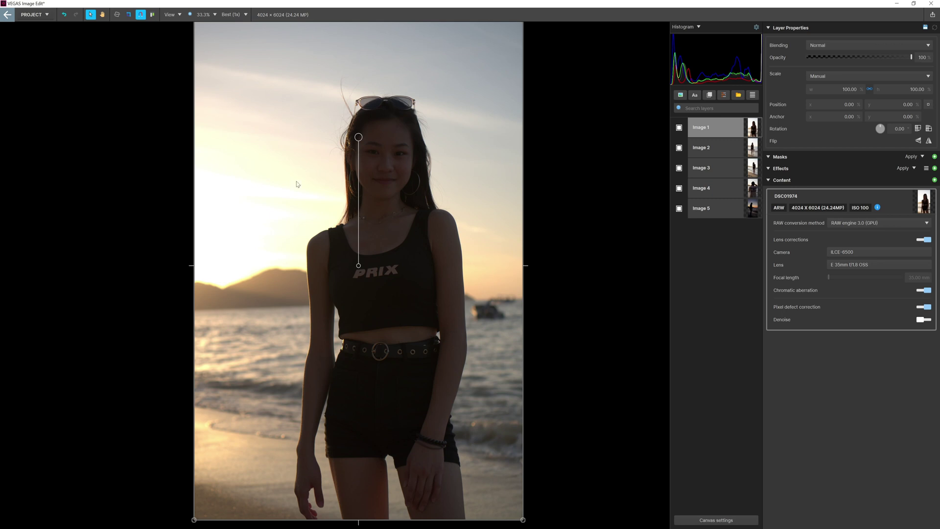
pyautogui.click(240, 15)
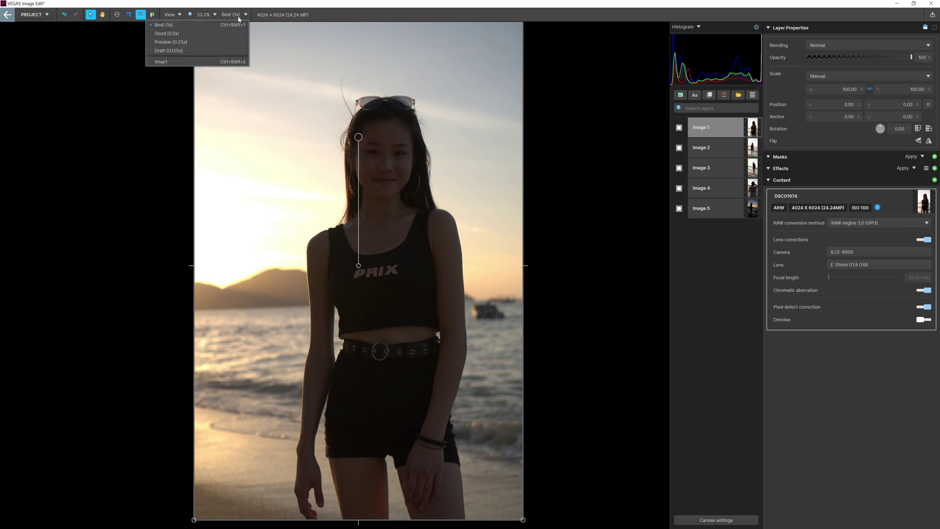
pyautogui.click(201, 62)
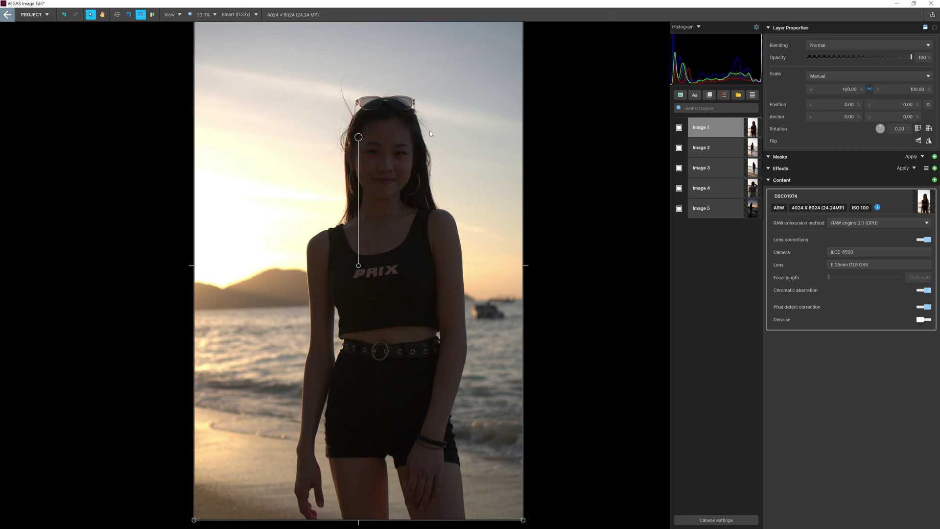
# - Review the canvas settings for dimensions, background colour and colour management, and cancel without changing them
pyautogui.press('h')
pyautogui.moveTo(421, 173); pyautogui.dragTo(421, 227)
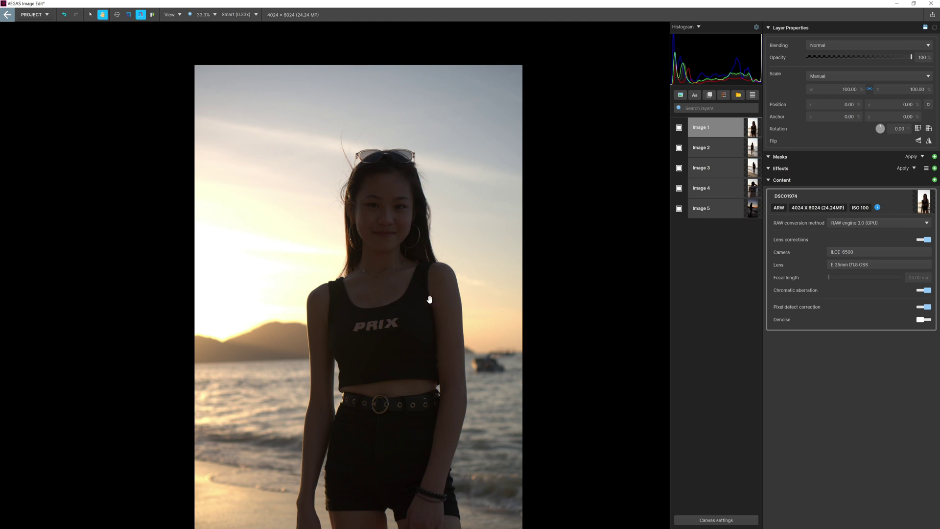
pyautogui.moveTo(431, 311); pyautogui.dragTo(435, 258)
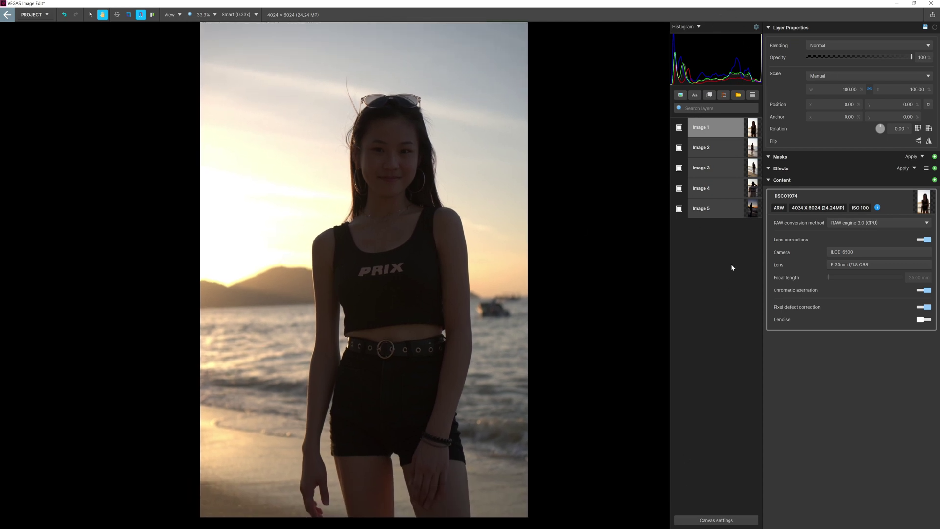
pyautogui.click(721, 521)
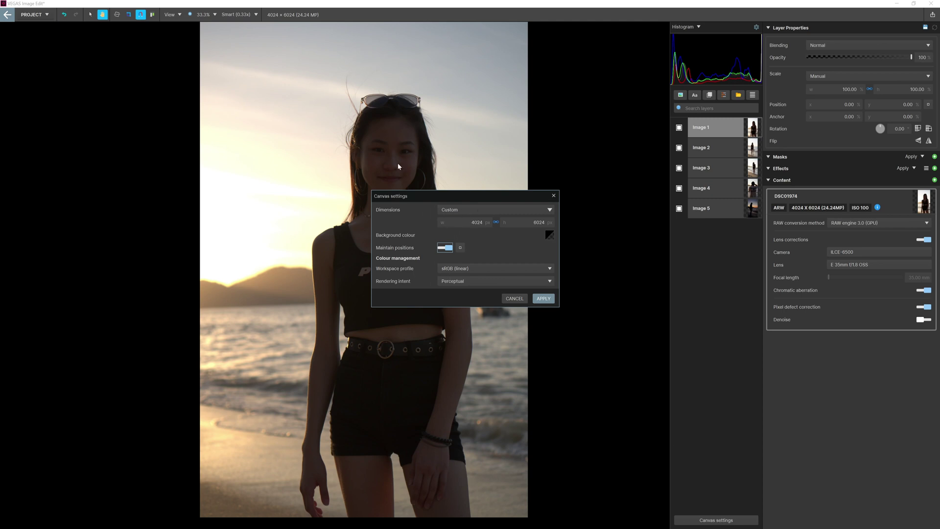
pyautogui.click(513, 298)
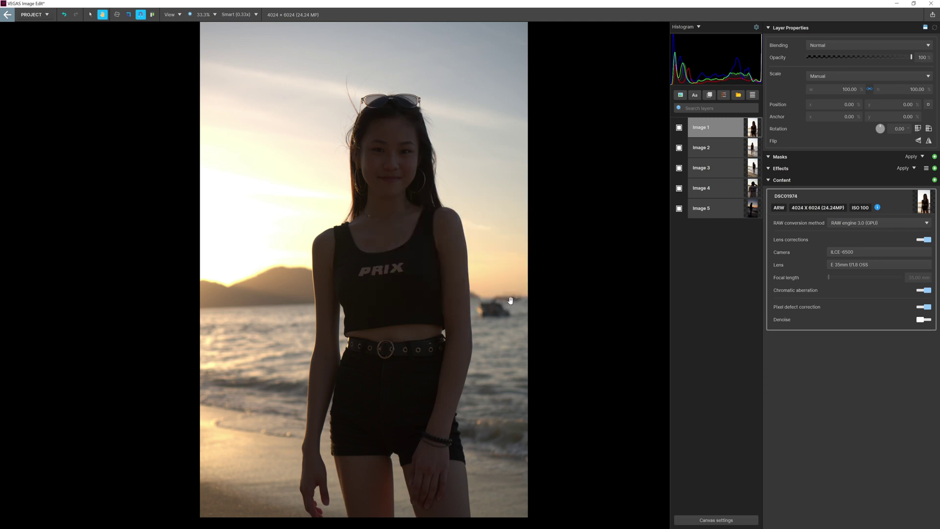
# - Add a text layer and move it up into the sky above the woman's head
pyautogui.click(682, 96)
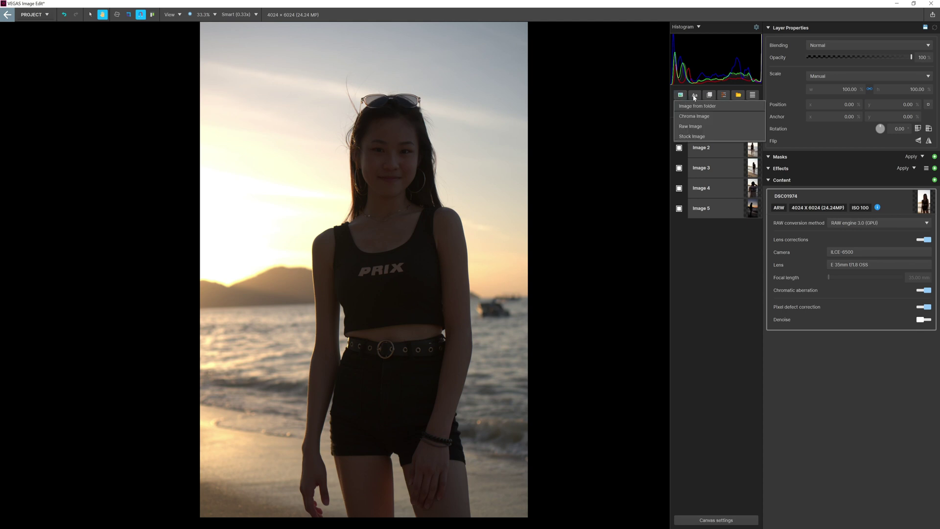
pyautogui.click(694, 96)
pyautogui.click(700, 107)
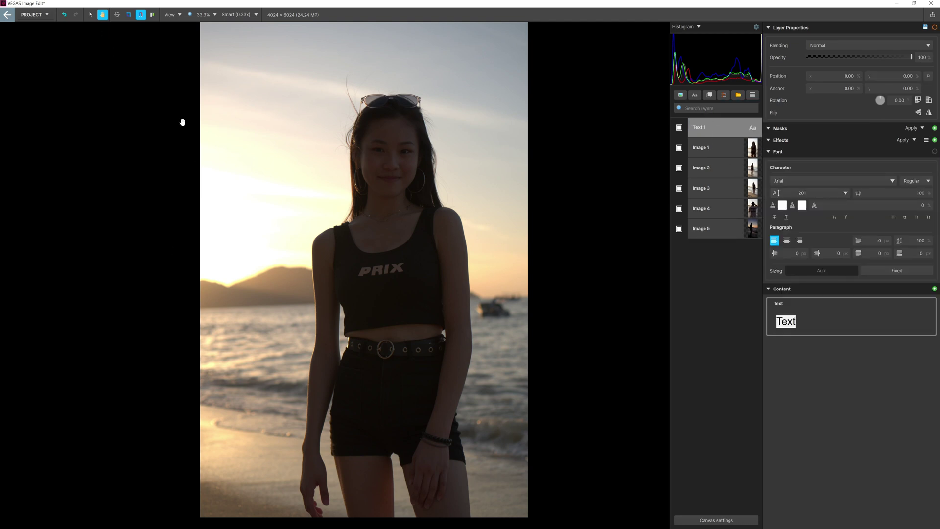
pyautogui.press('v')
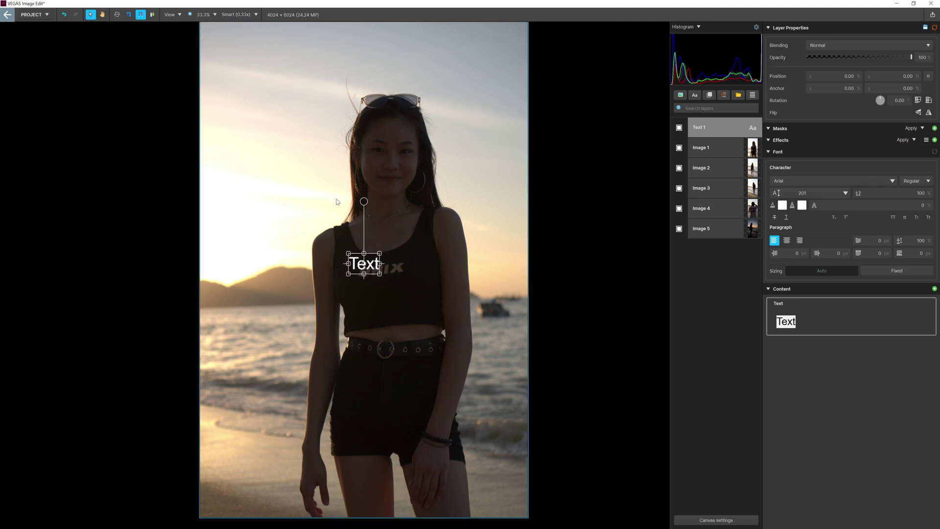
pyautogui.moveTo(371, 260); pyautogui.dragTo(326, 80)
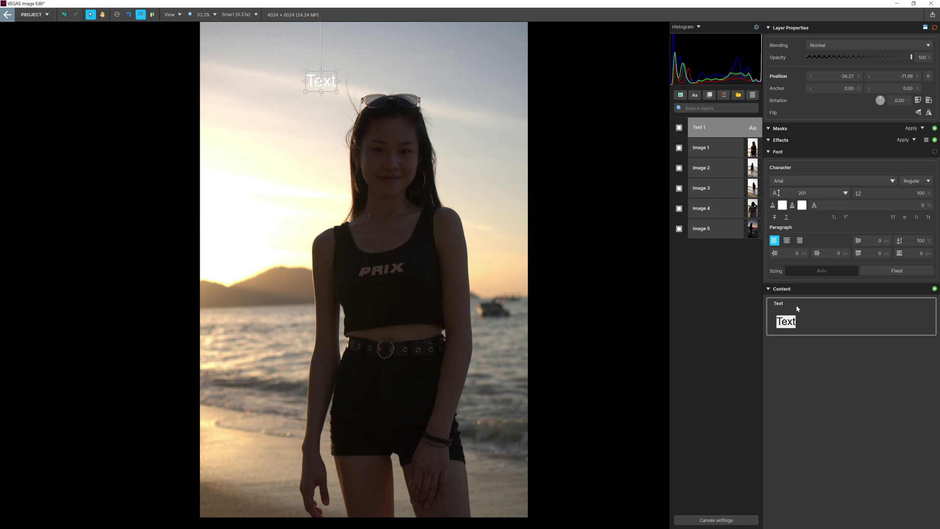
# - Change the text to VEGAS IMAGE EDIT in red Alien Encounters, centred in a fixed-size box
pyautogui.click(790, 291)
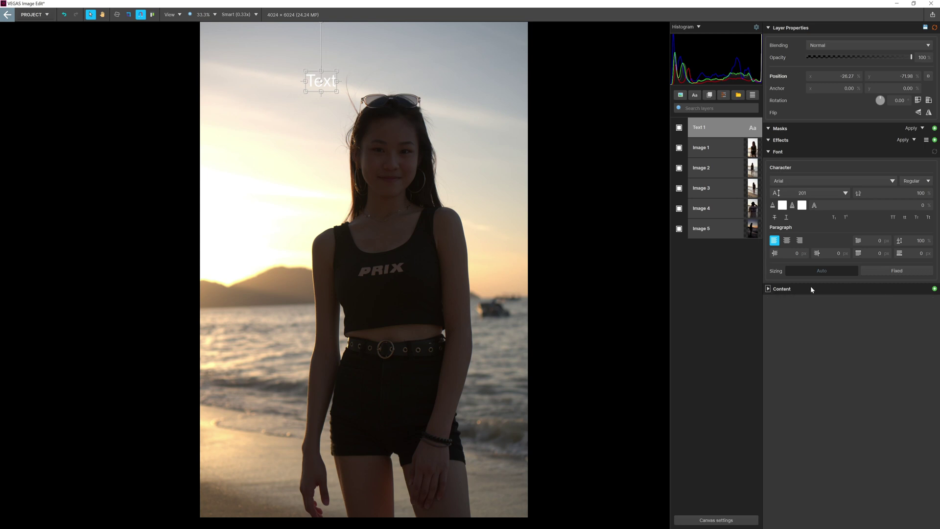
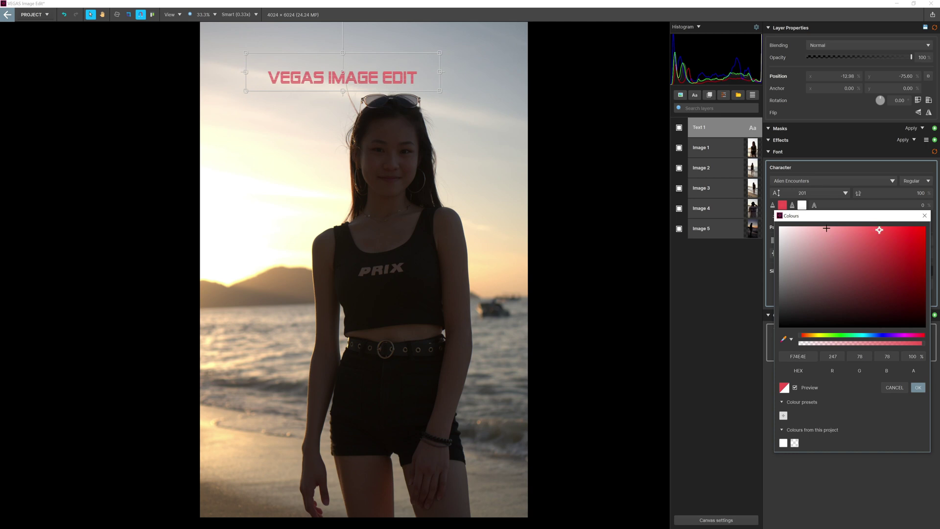
pyautogui.click(827, 166)
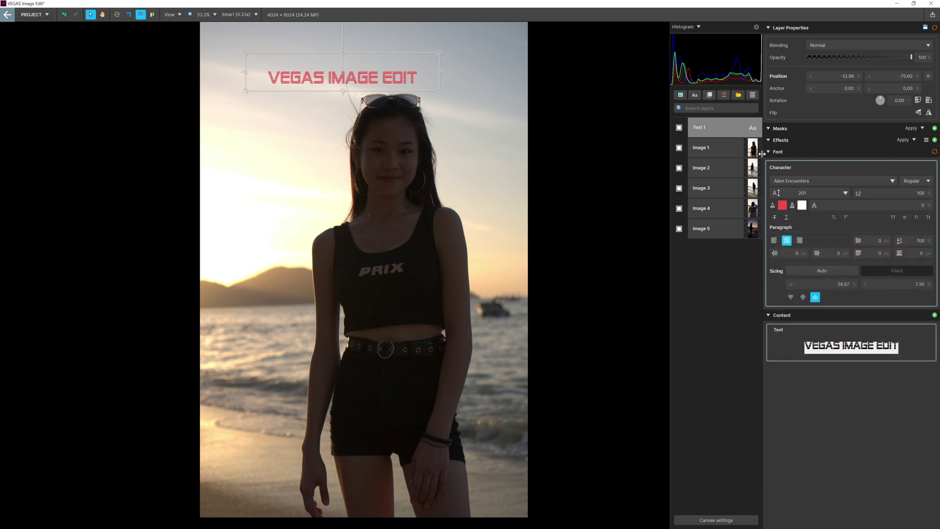
# - Add a solid colour layer above the text and set its colour to blue, hex 251BDC
pyautogui.click(710, 95)
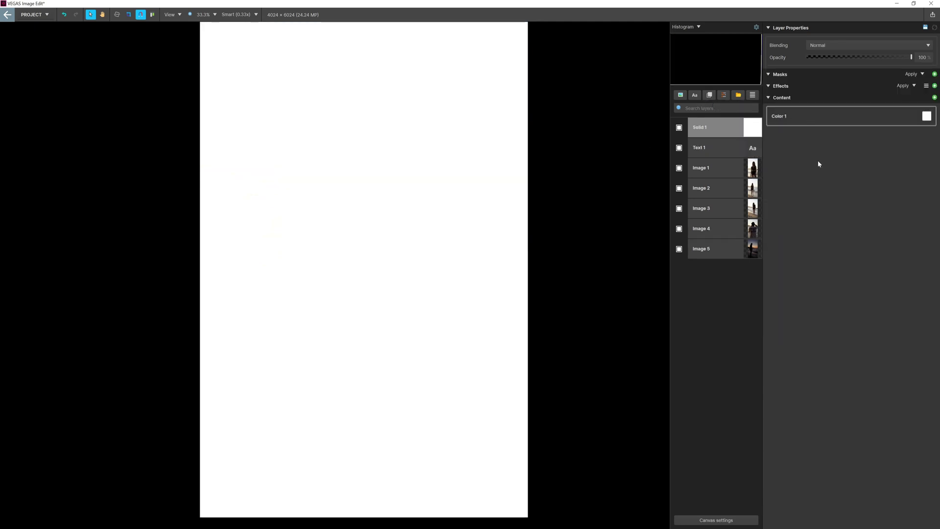
pyautogui.click(926, 116)
pyautogui.moveTo(832, 150); pyautogui.dragTo(906, 151)
pyautogui.click(884, 246)
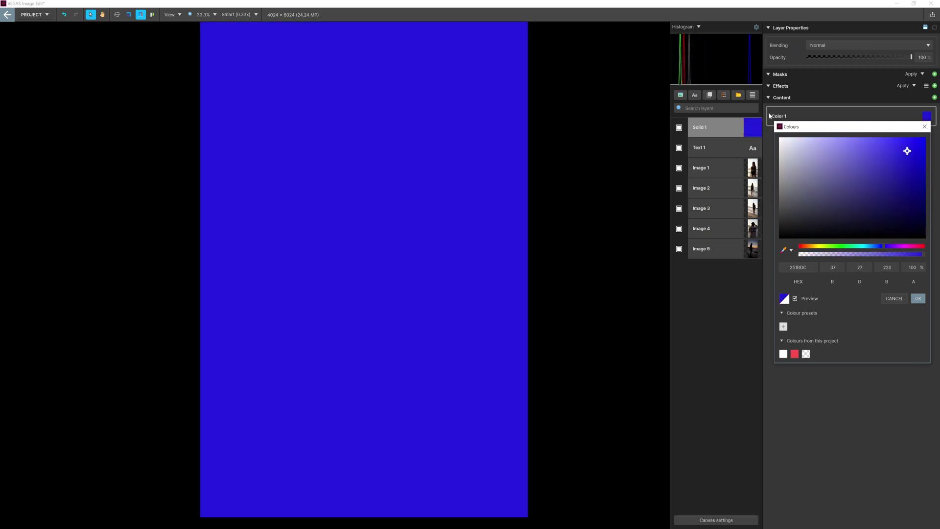
pyautogui.click(713, 123)
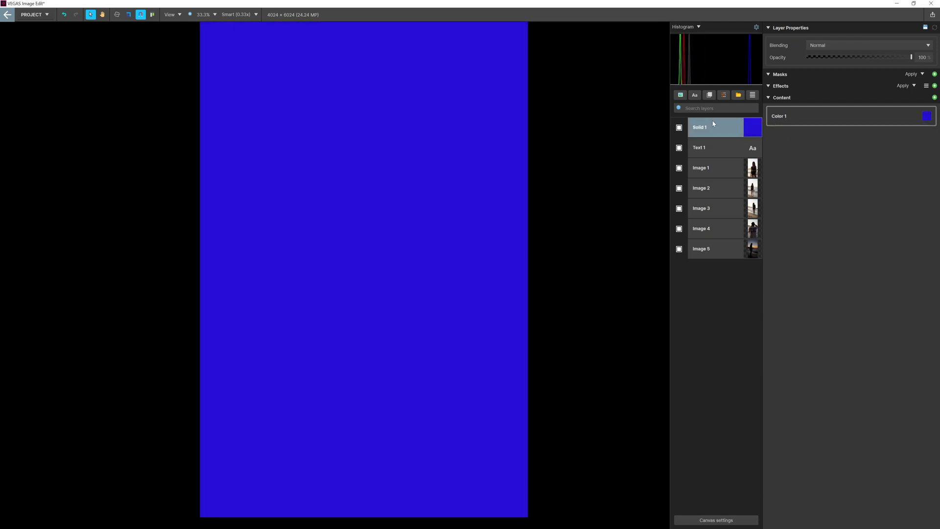
# - Add an adjustment layer above the Solid 1 layer and hide the Solid 1 and Text 1 layers
pyautogui.click(724, 95)
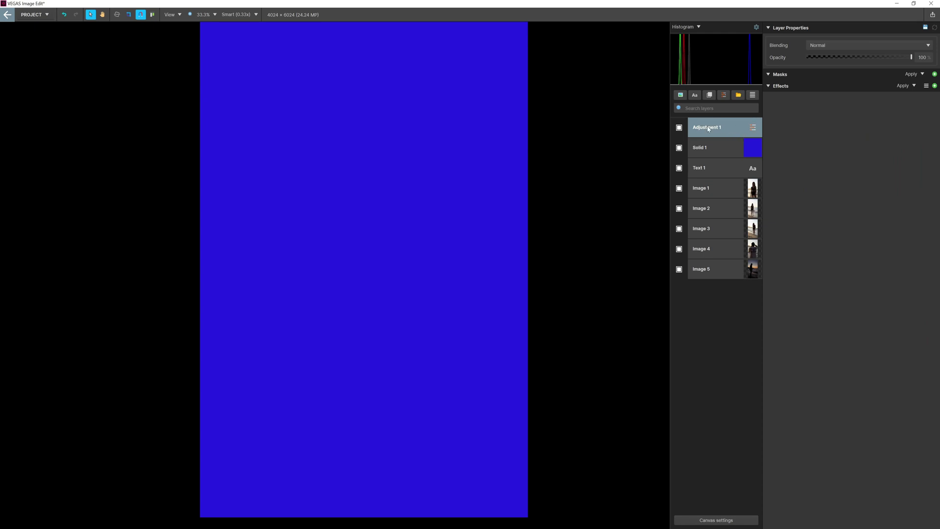
pyautogui.click(680, 148)
pyautogui.click(679, 168)
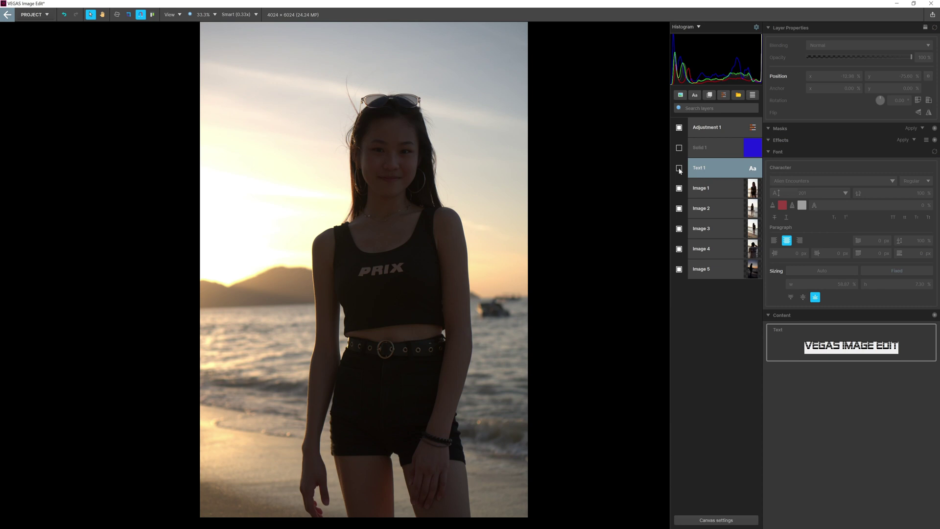
# - Create a layer group directly below the Text 1 layer and place the Image 1 and Image 2 layers inside it
pyautogui.click(741, 96)
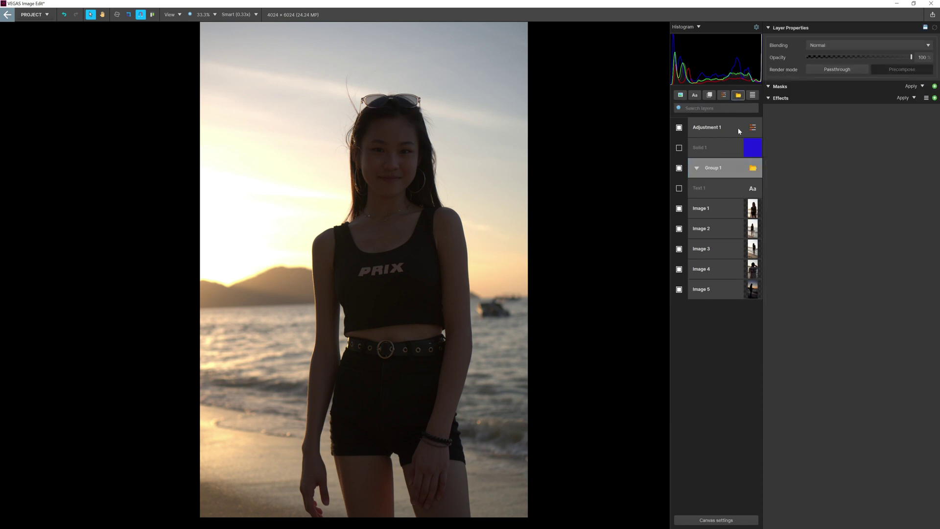
pyautogui.hotkey('ctrl', 'z')
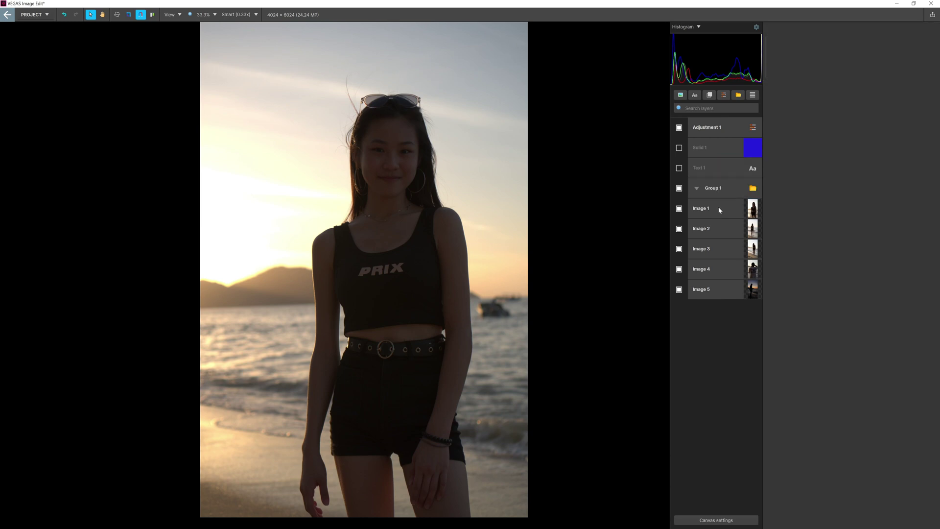
pyautogui.click(718, 207)
pyautogui.click(716, 226)
pyautogui.moveTo(721, 216); pyautogui.dragTo(726, 196)
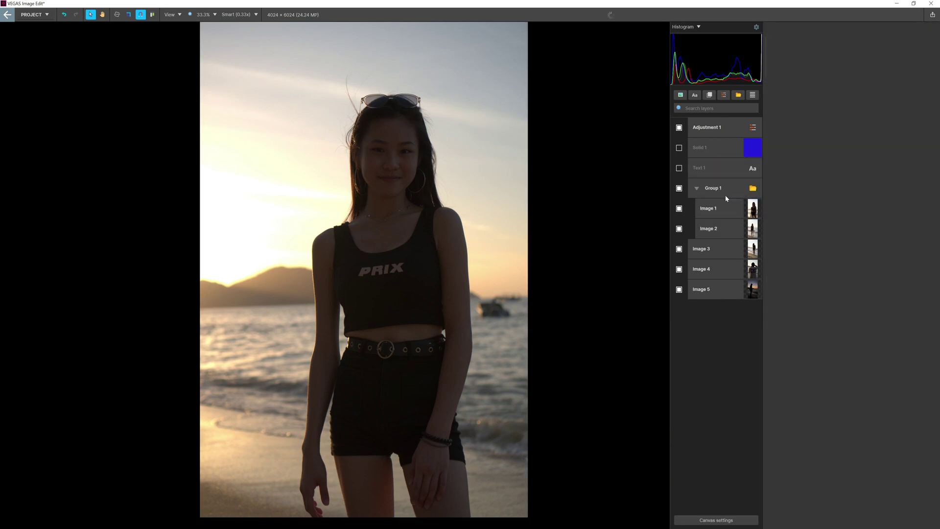
# - Toggle the visibility of the group holding Image 1 and Image 2 to compare the canvas, leaving it visible
pyautogui.click(685, 188)
pyautogui.click(684, 188)
pyautogui.click(684, 188)
pyautogui.click(684, 188)
pyautogui.click(684, 188)
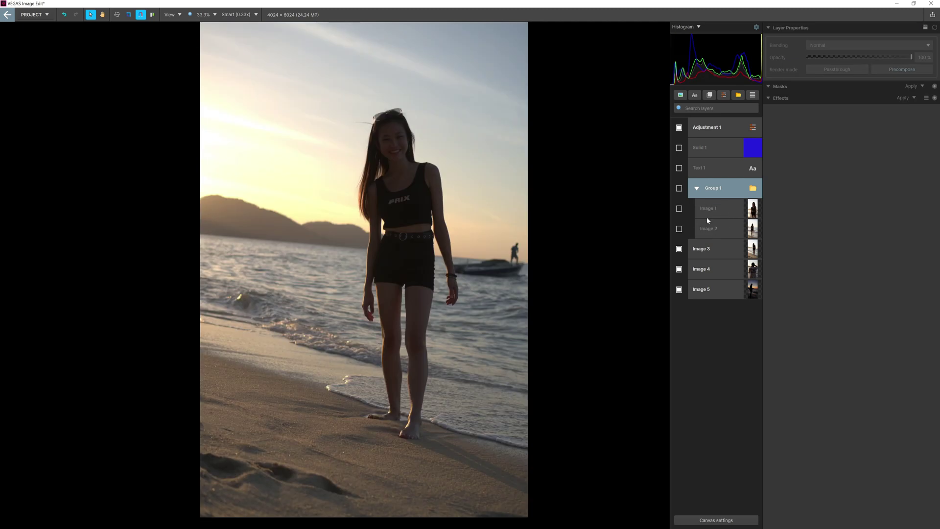
pyautogui.click(679, 188)
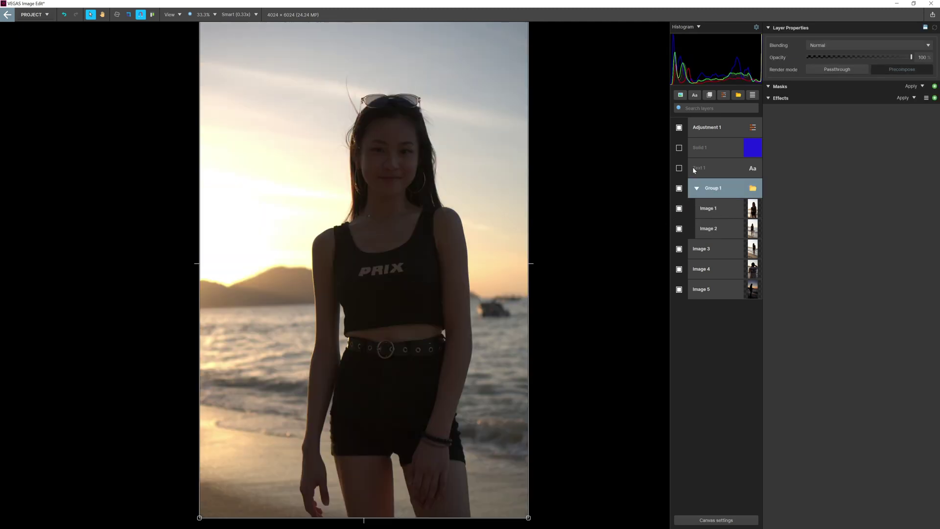
# - Ungroup the layer group that holds Image 1 and Image 2
pyautogui.click(754, 96)
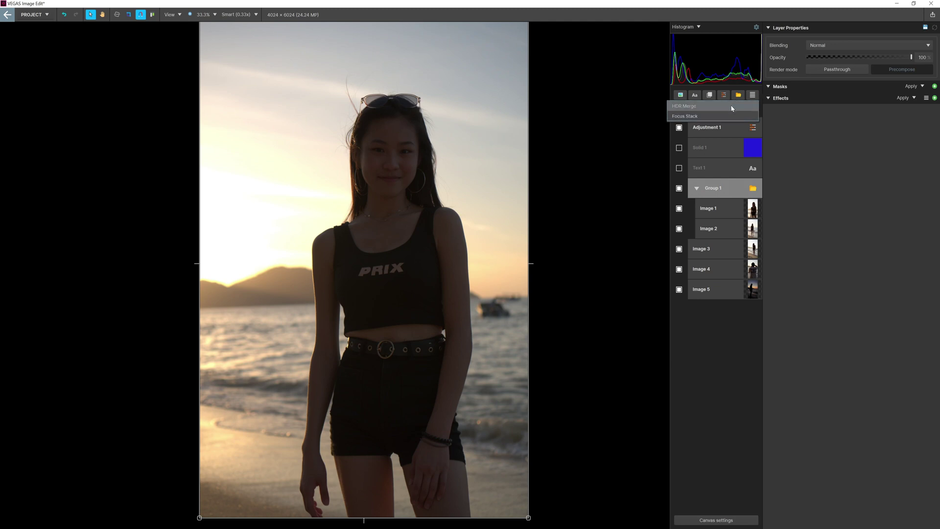
pyautogui.rightClick(706, 187)
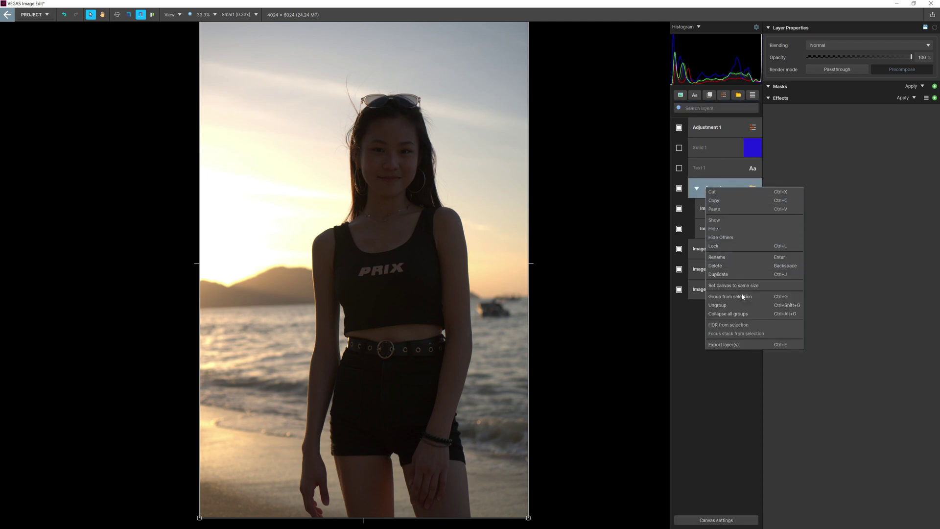
pyautogui.click(745, 306)
# - Delete the Solid 1 and Adjustment 1 layers and make the Text 1 layer visible
pyautogui.click(702, 164)
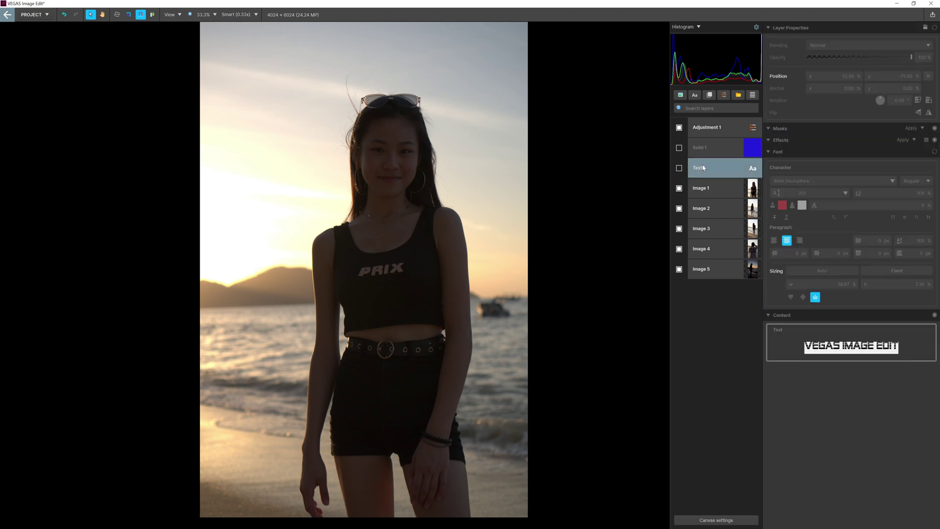
pyautogui.keyDown('ctrl'); pyautogui.click(719, 130); pyautogui.keyUp('ctrl')
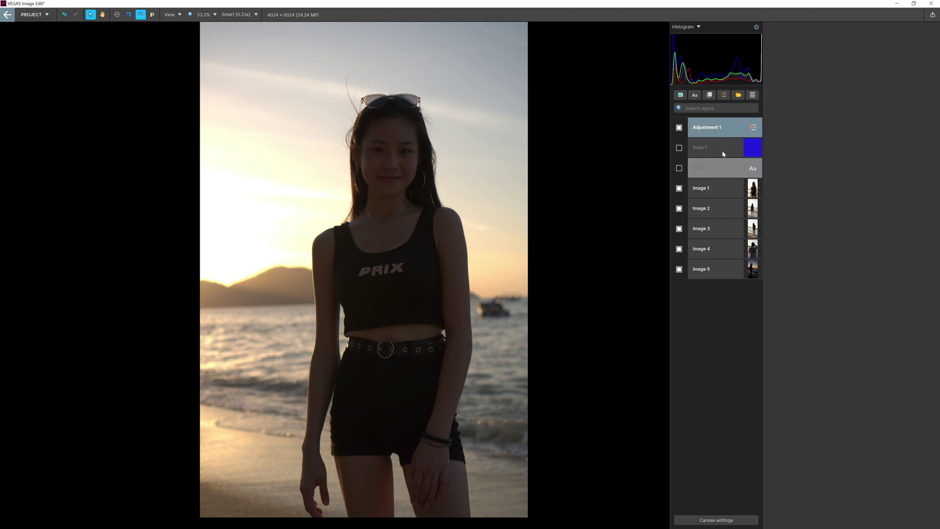
pyautogui.click(723, 146)
pyautogui.keyDown('ctrl'); pyautogui.click(733, 134); pyautogui.keyUp('ctrl')
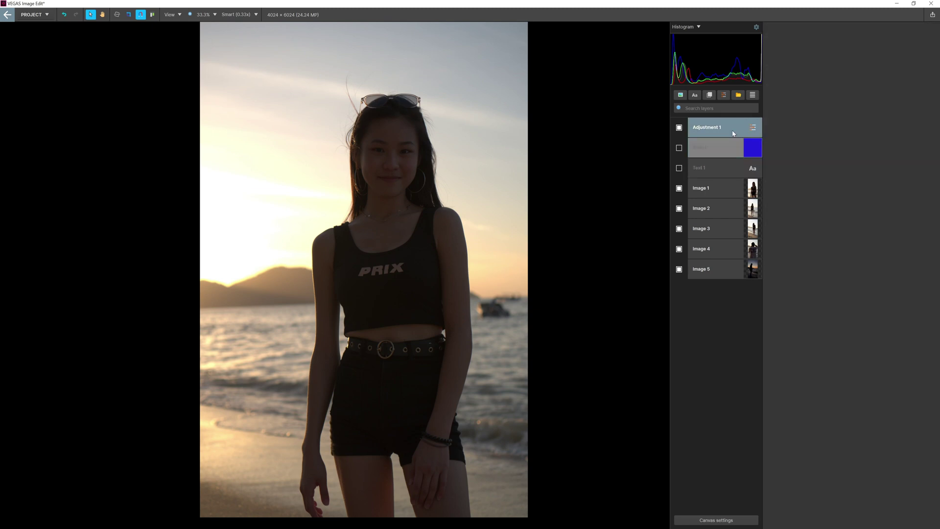
pyautogui.press('Delete')
pyautogui.click(679, 127)
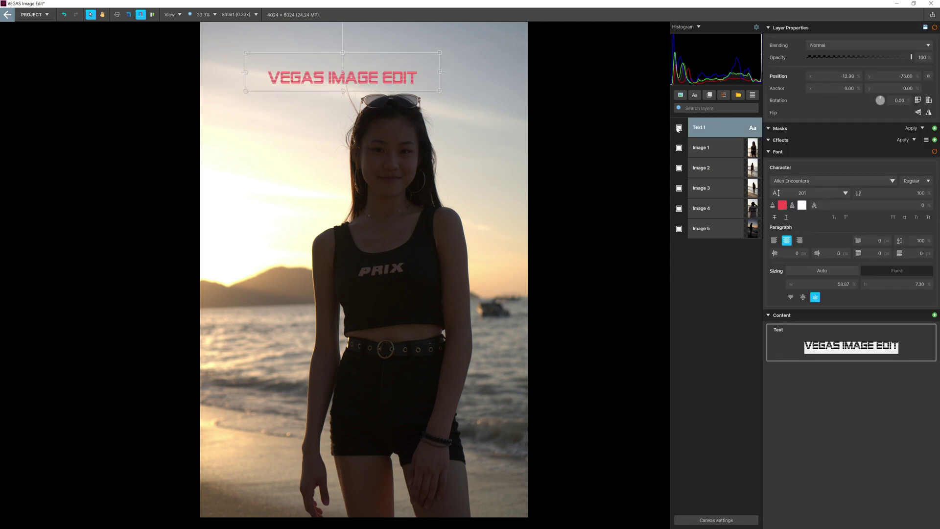
pyautogui.click(616, 175)
# - Step through the image layers to examine their properties and RAW content settings, ending with Image 1 selected
pyautogui.click(717, 152)
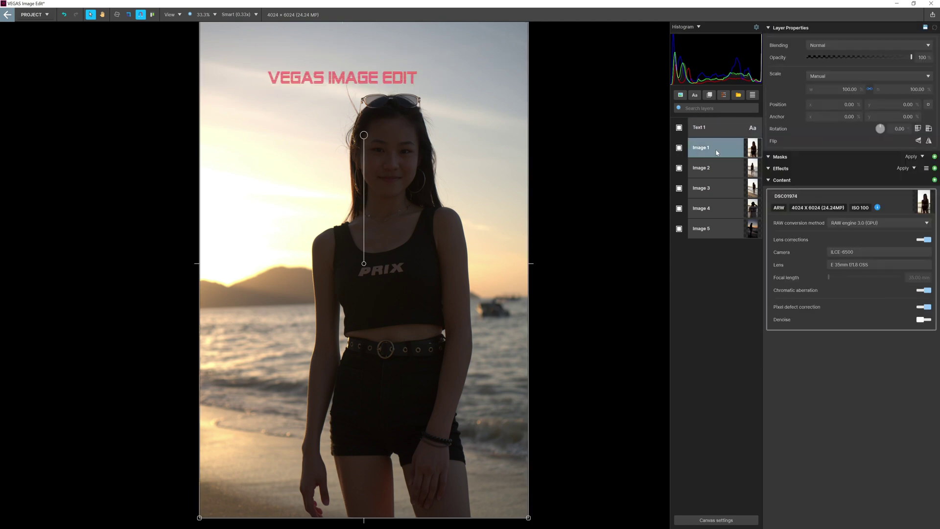
pyautogui.press('Down')
pyautogui.press('Down')
pyautogui.press('Down')
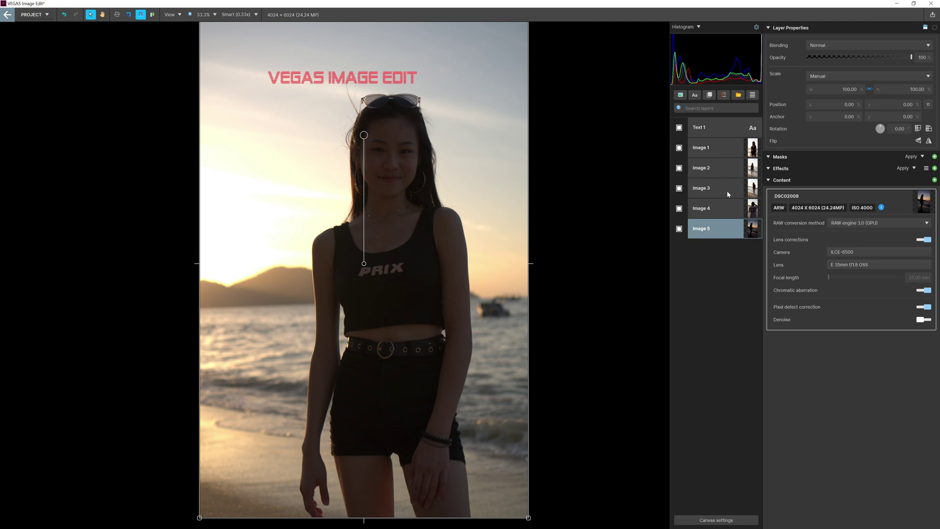
pyautogui.press('Up')
pyautogui.press('Up')
pyautogui.press('Up')
pyautogui.press('Down')
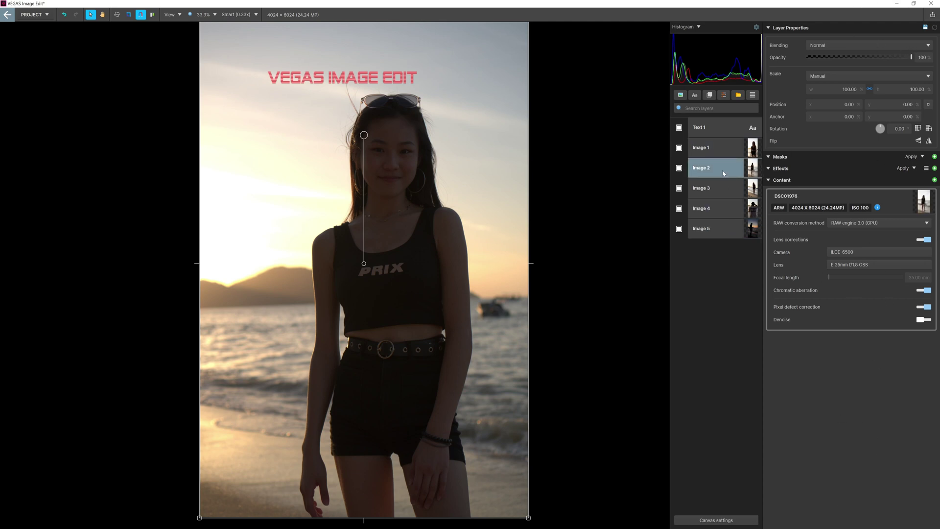
pyautogui.press('Up')
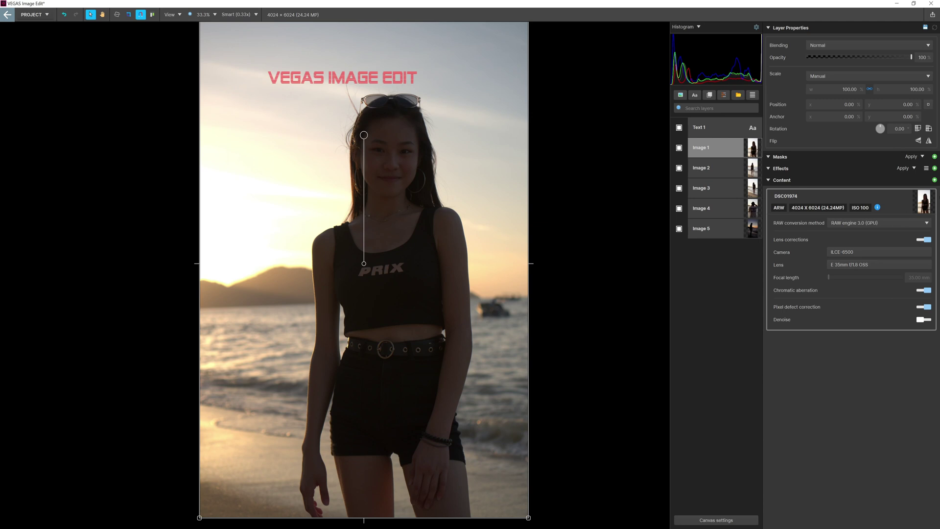
# - Collapse the Content section of Image 1 and leave its Layer Properties section expanded
pyautogui.click(769, 180)
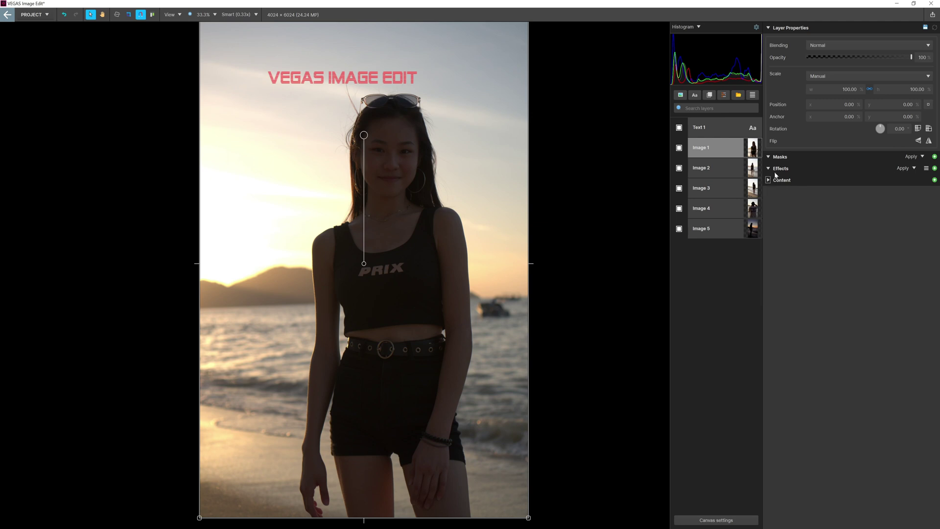
pyautogui.click(769, 28)
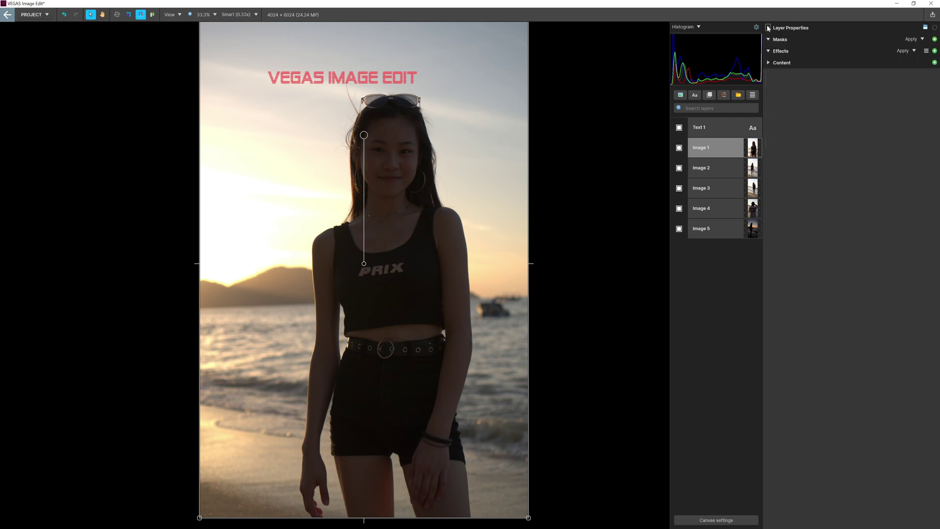
pyautogui.click(769, 28)
# - Try scaling Image 1 to about 82% and repositioning it on the canvas, and reset its layer properties
pyautogui.moveTo(521, 147); pyautogui.dragTo(539, 115)
pyautogui.moveTo(529, 78); pyautogui.dragTo(499, 76)
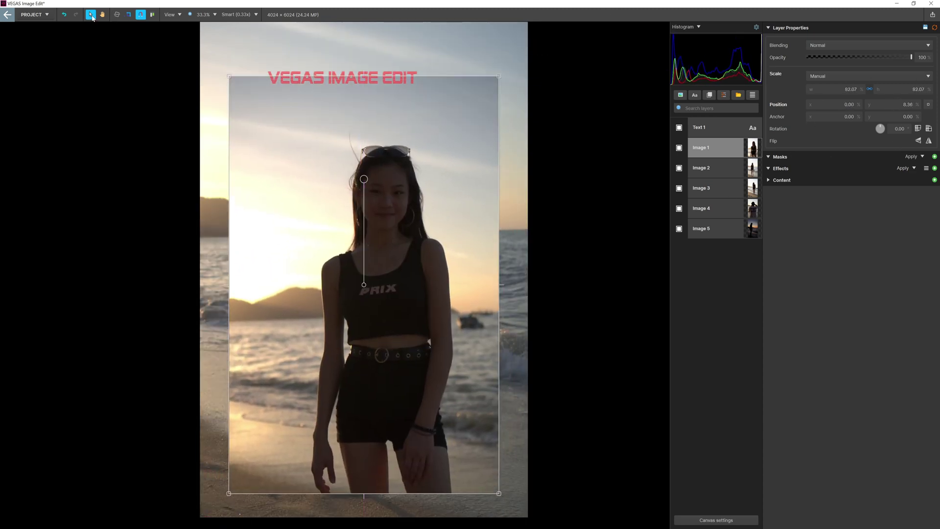
pyautogui.moveTo(400, 142); pyautogui.dragTo(378, 118)
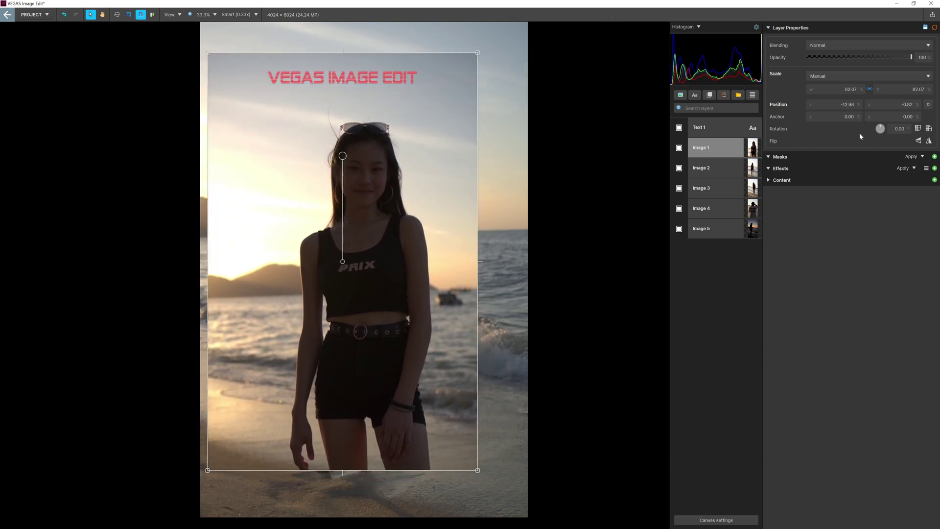
pyautogui.moveTo(478, 198); pyautogui.dragTo(503, 179)
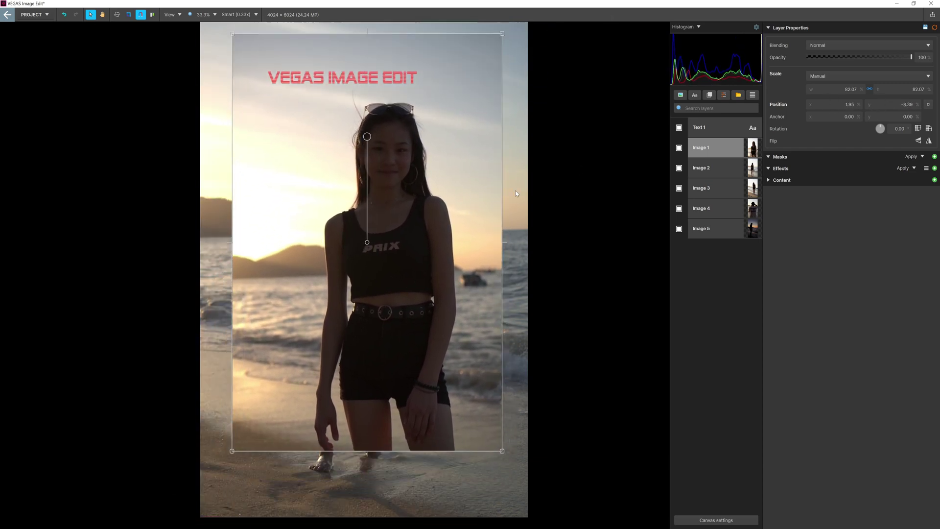
pyautogui.click(935, 29)
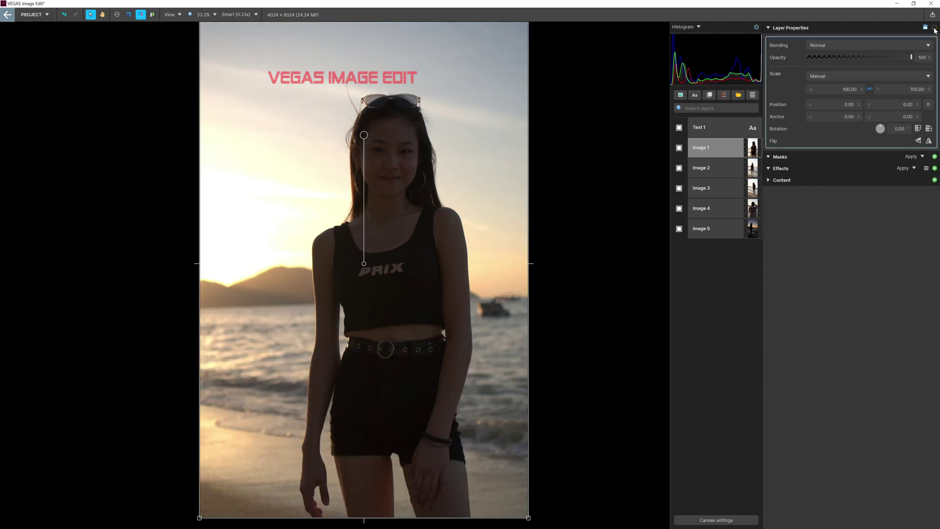
# - Try the Exclusion blending mode and a low opacity on Image 1, restoring Normal blending and 100% opacity
pyautogui.click(849, 47)
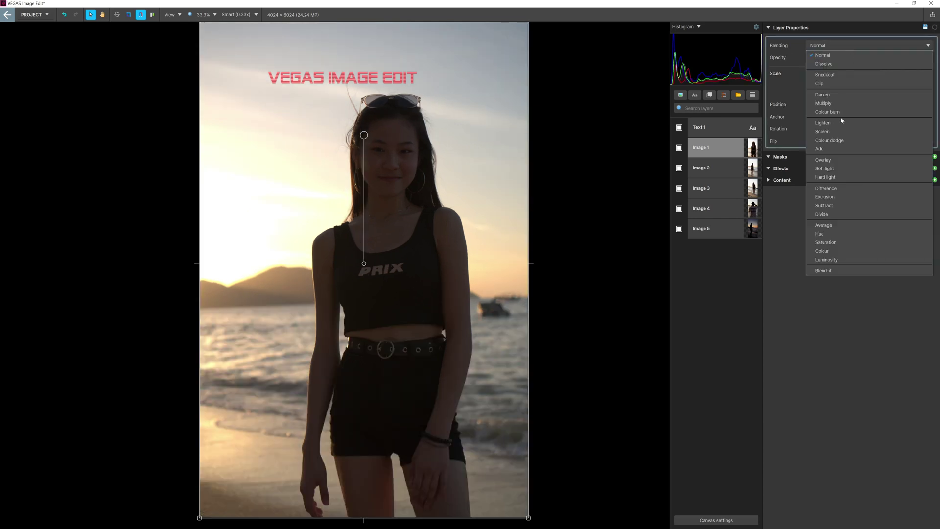
pyautogui.click(843, 195)
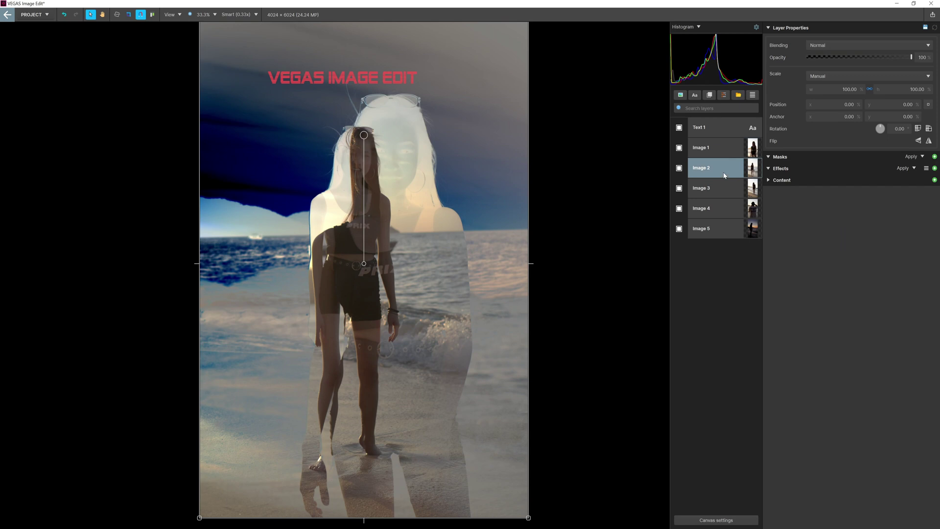
pyautogui.click(845, 47)
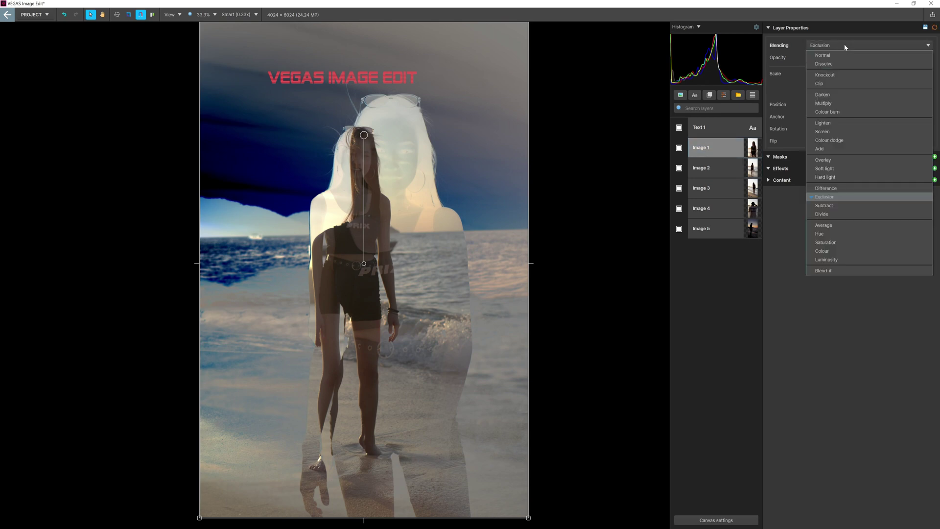
pyautogui.click(836, 56)
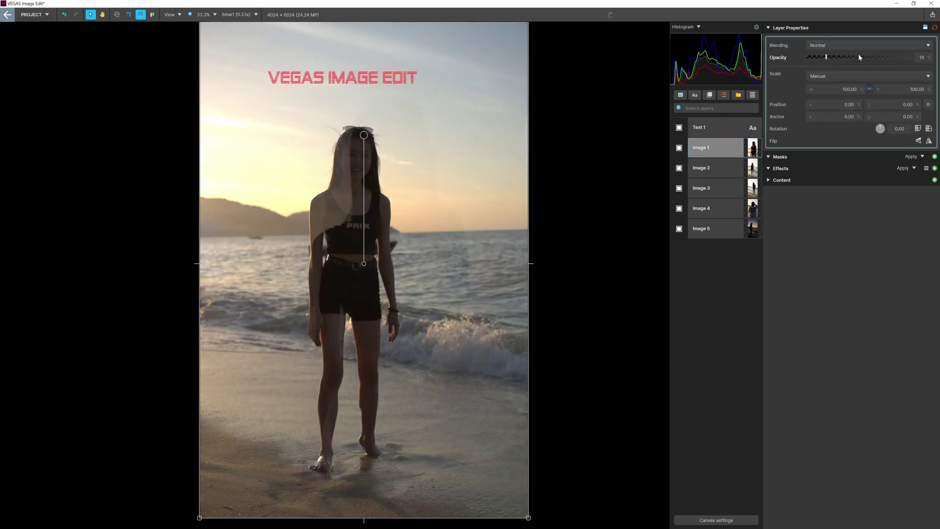
pyautogui.moveTo(859, 57); pyautogui.dragTo(911, 57)
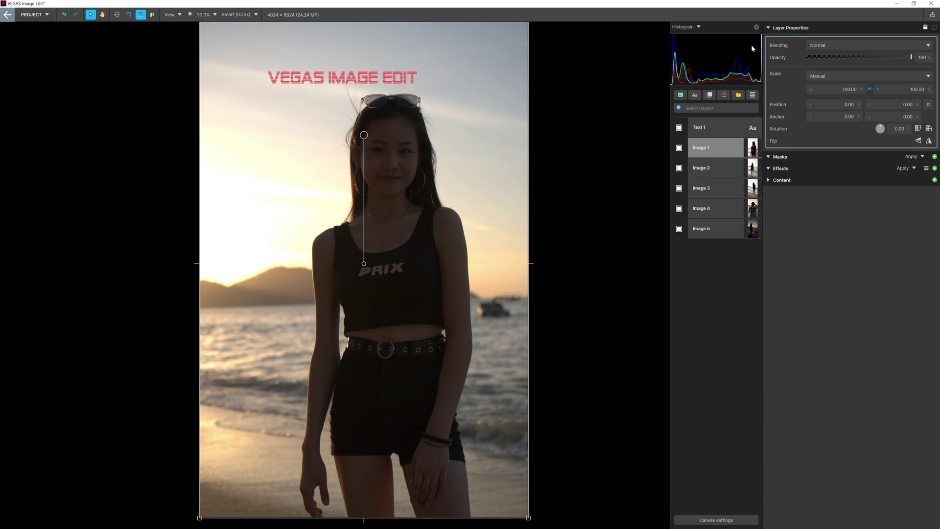
# - Collapse the Layer Properties section of Image 1 while keeping its Masks section expanded
pyautogui.click(768, 28)
pyautogui.click(768, 39)
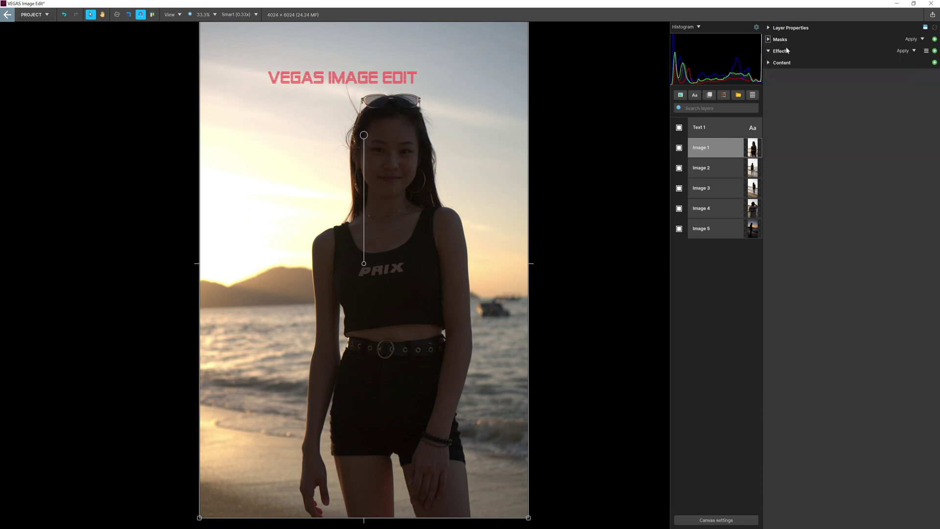
pyautogui.click(835, 41)
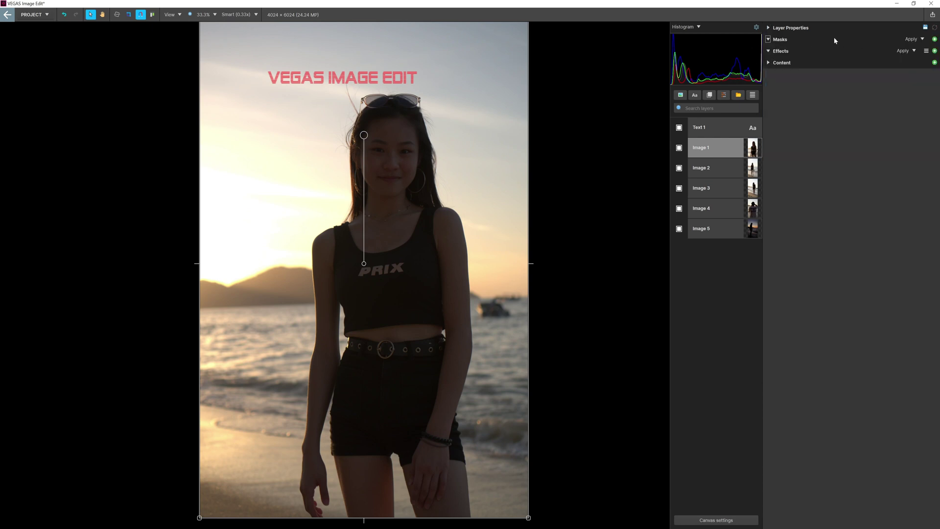
# - Add a brush mask to Image 1 and invert it
pyautogui.click(936, 39)
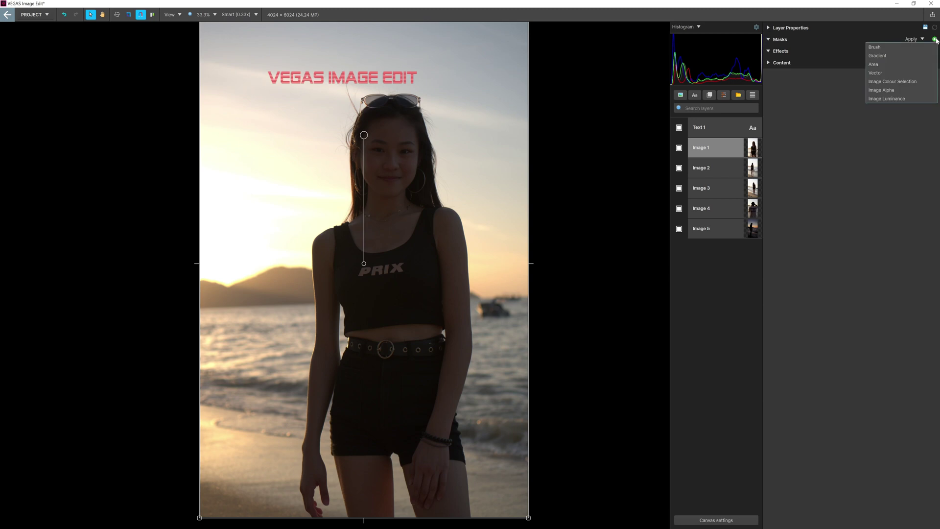
pyautogui.click(913, 48)
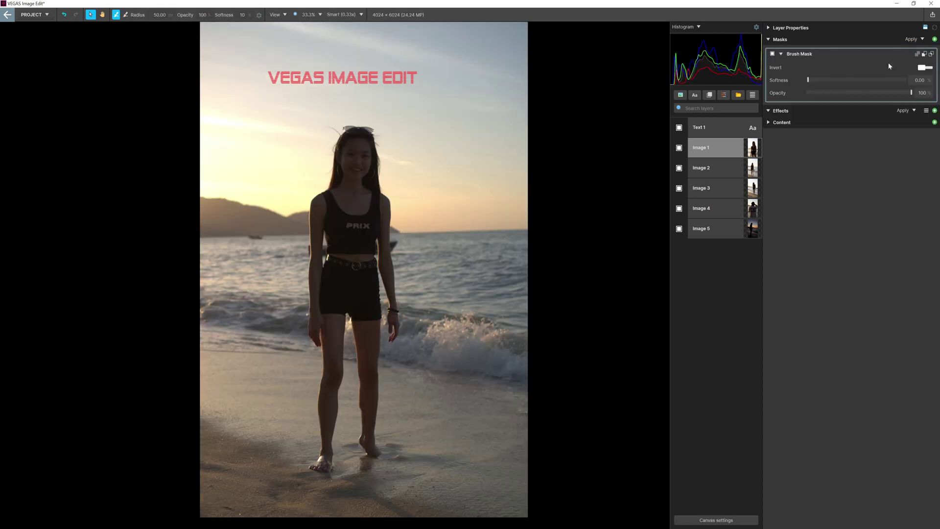
pyautogui.click(925, 67)
# - Try painting and erasing the brush mask around the woman's head with an enlarged brush, and delete the mask
pyautogui.scroll(5, 419, 169)
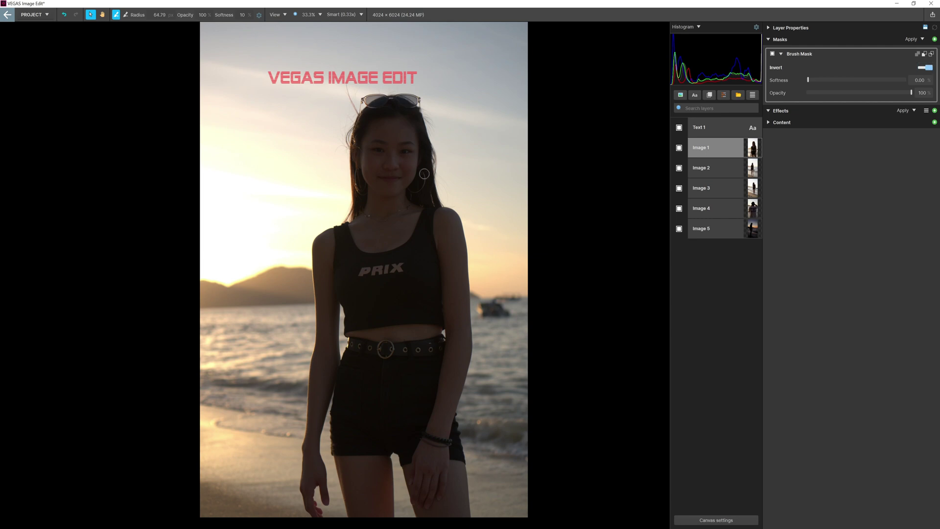
pyautogui.scroll(4, 411, 149)
pyautogui.click(385, 133)
pyautogui.moveTo(384, 133)
pyautogui.mouseDown()
pyautogui.moveTo(351, 156)
pyautogui.moveTo(350, 174)
pyautogui.moveTo(403, 194)
pyautogui.moveTo(425, 131)
pyautogui.moveTo(360, 104)
pyautogui.moveTo(339, 153)
pyautogui.moveTo(415, 153)
pyautogui.moveTo(335, 116)
pyautogui.moveTo(395, 185)
pyautogui.moveTo(404, 143)
pyautogui.moveTo(334, 133)
pyautogui.moveTo(397, 143)
pyautogui.moveTo(439, 167)
pyautogui.moveTo(428, 188)
pyautogui.moveTo(378, 195)
pyautogui.moveTo(349, 170)
pyautogui.moveTo(360, 114)
pyautogui.moveTo(476, 124)
pyautogui.moveTo(419, 154)
pyautogui.moveTo(307, 147)
pyautogui.moveTo(419, 212)
pyautogui.moveTo(402, 127)
pyautogui.moveTo(379, 155)
pyautogui.moveTo(335, 134)
pyautogui.moveTo(438, 129)
pyautogui.moveTo(366, 195)
pyautogui.moveTo(328, 184)
pyautogui.mouseUp()
pyautogui.press('e')
pyautogui.press('b')
pyautogui.press('Delete')
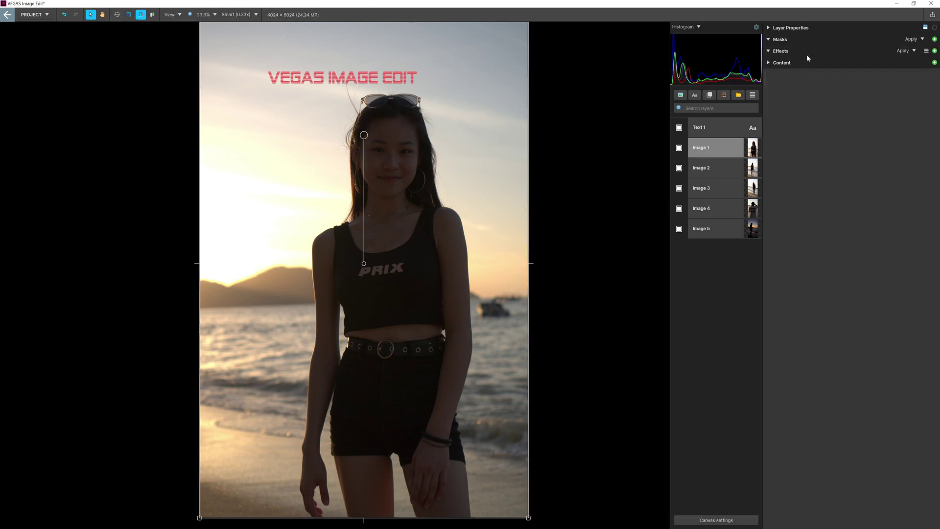
# - Add an area mask to Image 1 around the woman's head, rotated about 304° and sized about 48% by 42%
pyautogui.click(934, 40)
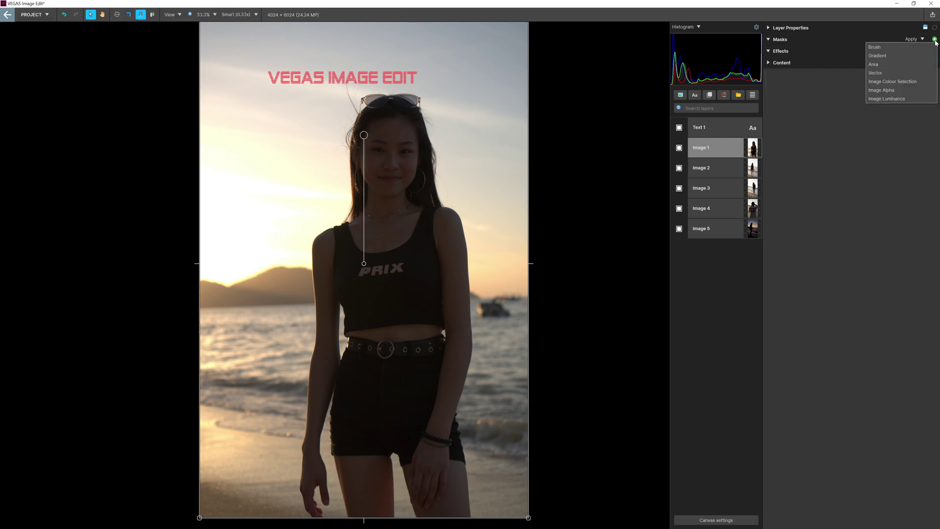
pyautogui.click(917, 64)
pyautogui.moveTo(376, 243); pyautogui.dragTo(375, 132)
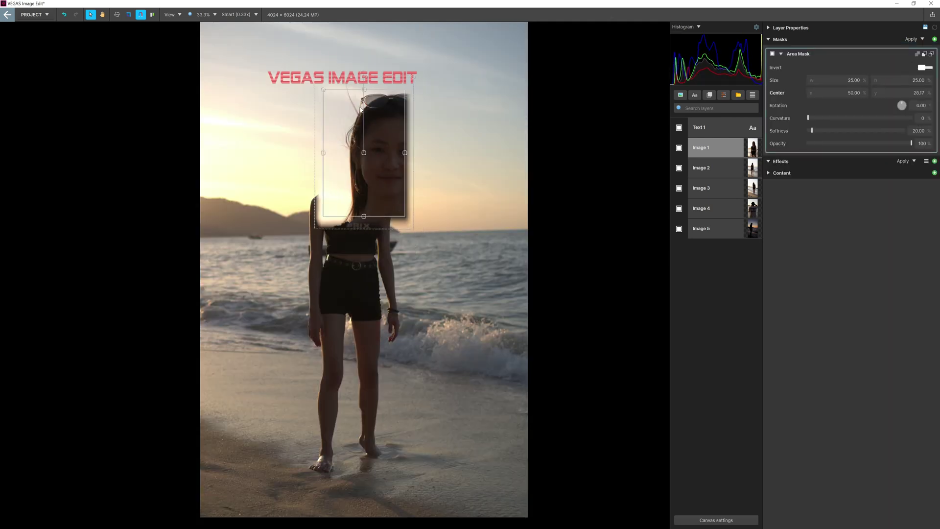
pyautogui.moveTo(365, 77); pyautogui.dragTo(406, 180)
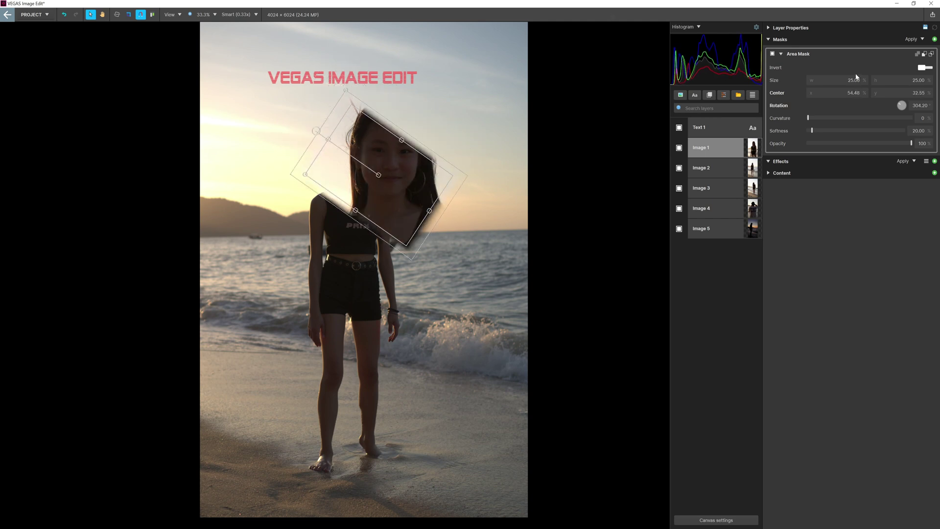
pyautogui.moveTo(428, 211); pyautogui.dragTo(449, 224)
pyautogui.moveTo(356, 212); pyautogui.dragTo(334, 241)
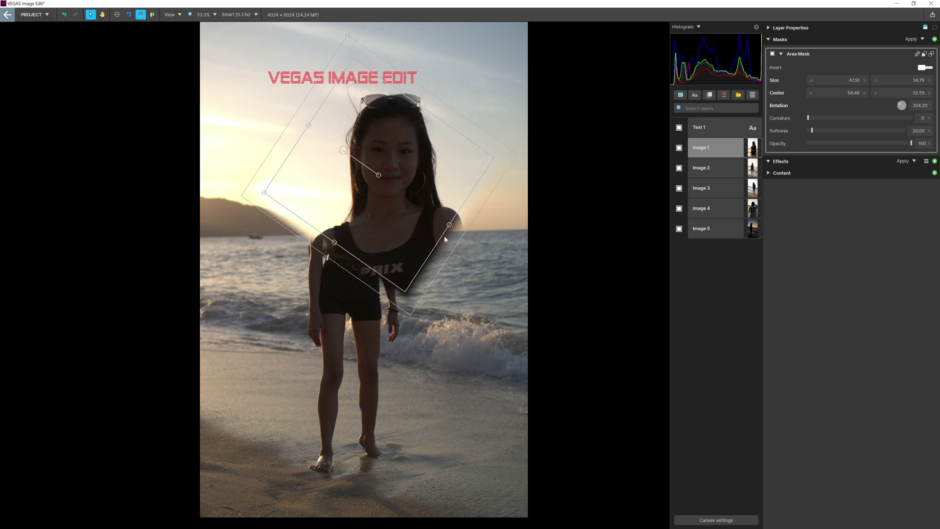
pyautogui.moveTo(451, 227); pyautogui.dragTo(412, 210)
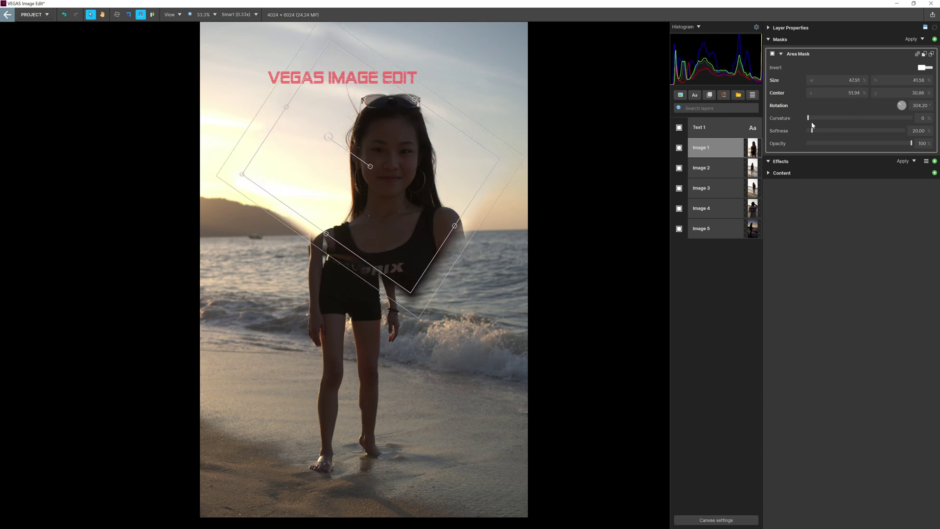
# - Try a curvature of about 39 and a softness of 0 on the area mask, and delete the mask
pyautogui.moveTo(809, 118); pyautogui.dragTo(803, 138)
pyautogui.moveTo(912, 143)
pyautogui.mouseDown()
pyautogui.moveTo(843, 143)
pyautogui.moveTo(916, 143)
pyautogui.mouseUp()
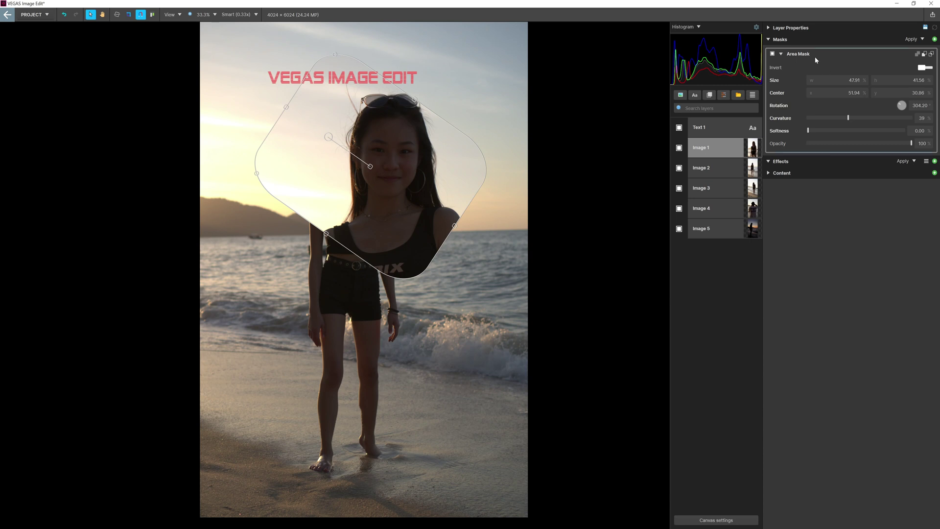
pyautogui.press('Delete')
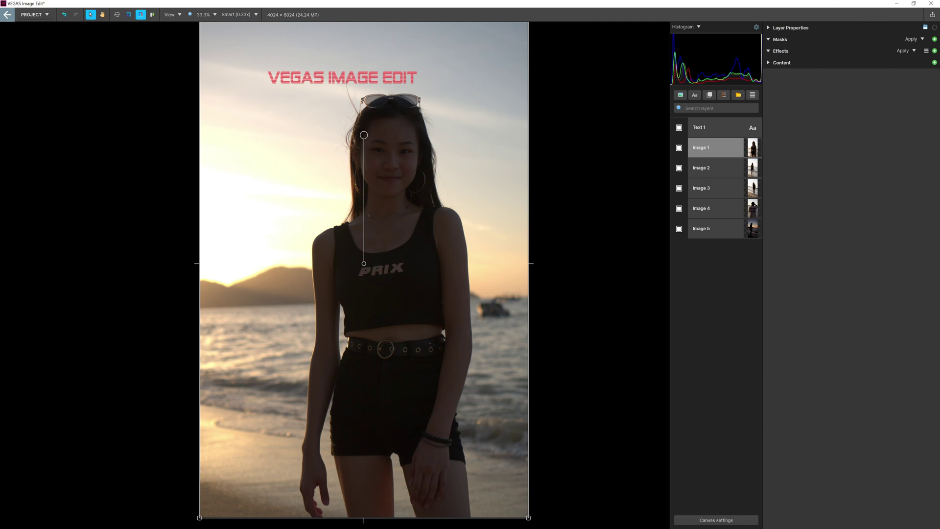
# - Add a vector mask to Image 1 and draw a closed path with straight and curved segments around the woman's head and torso
pyautogui.click(934, 51)
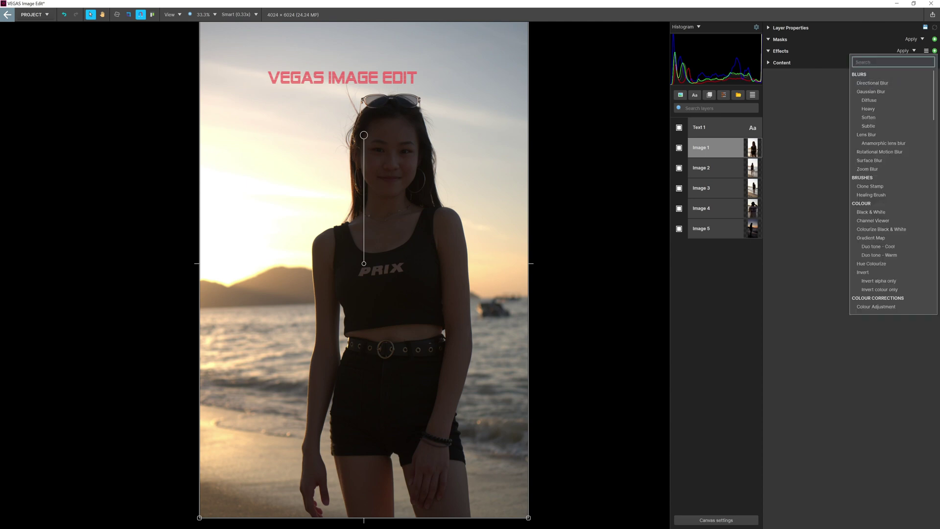
pyautogui.click(935, 39)
pyautogui.click(909, 76)
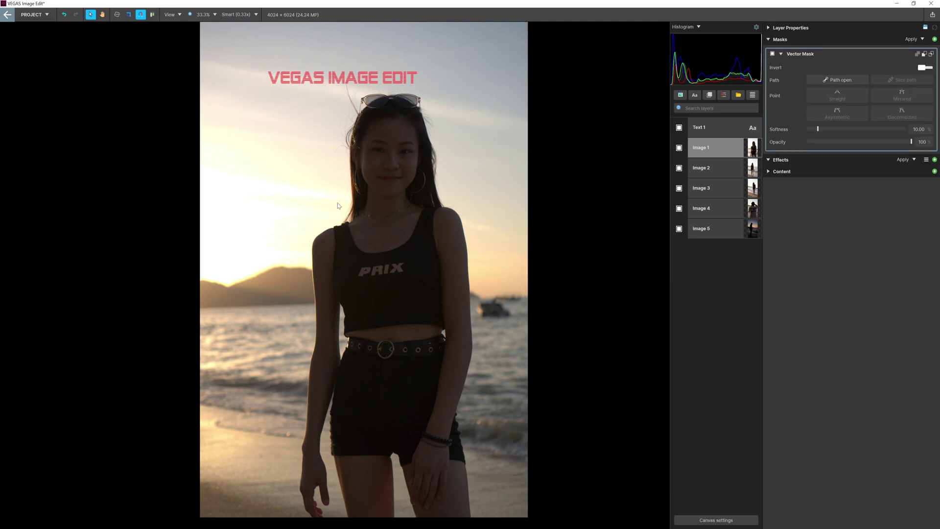
pyautogui.click(283, 215)
pyautogui.click(333, 119)
pyautogui.moveTo(499, 155); pyautogui.dragTo(504, 176)
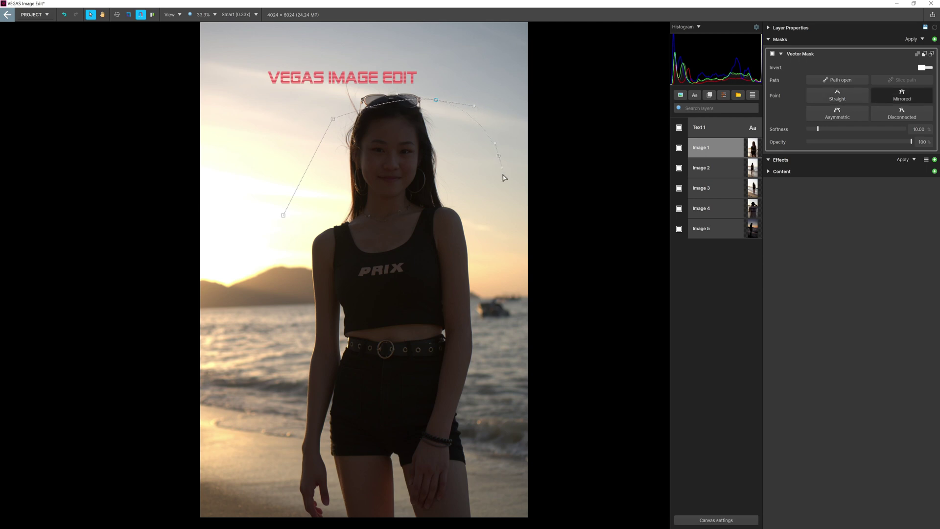
pyautogui.moveTo(476, 243); pyautogui.dragTo(443, 297)
pyautogui.moveTo(375, 302); pyautogui.dragTo(329, 261)
pyautogui.click(292, 248)
pyautogui.moveTo(238, 241); pyautogui.dragTo(247, 201)
pyautogui.click(283, 215)
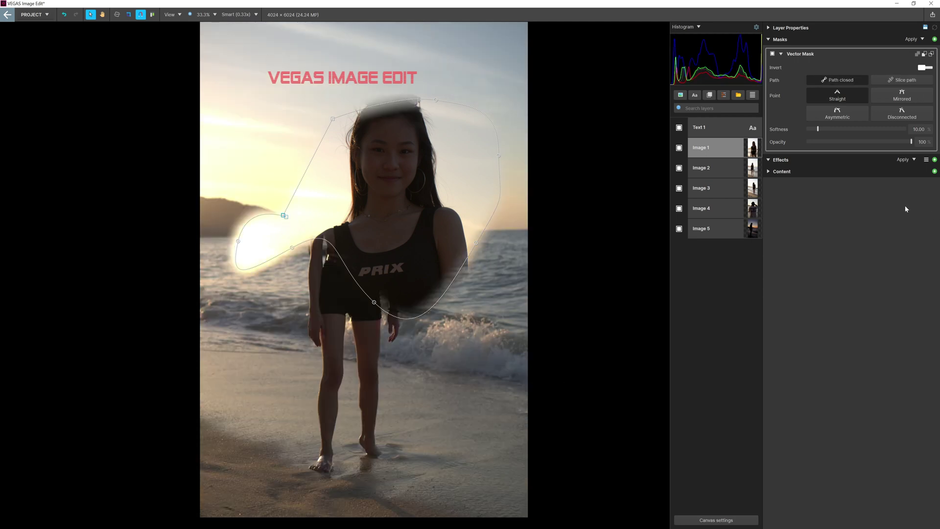
# - Try a softness of about 3.5 on Image 1's vector mask, and delete the mask
pyautogui.moveTo(808, 128); pyautogui.dragTo(811, 129)
pyautogui.moveTo(911, 142)
pyautogui.mouseDown()
pyautogui.moveTo(862, 142)
pyautogui.moveTo(897, 141)
pyautogui.mouseUp()
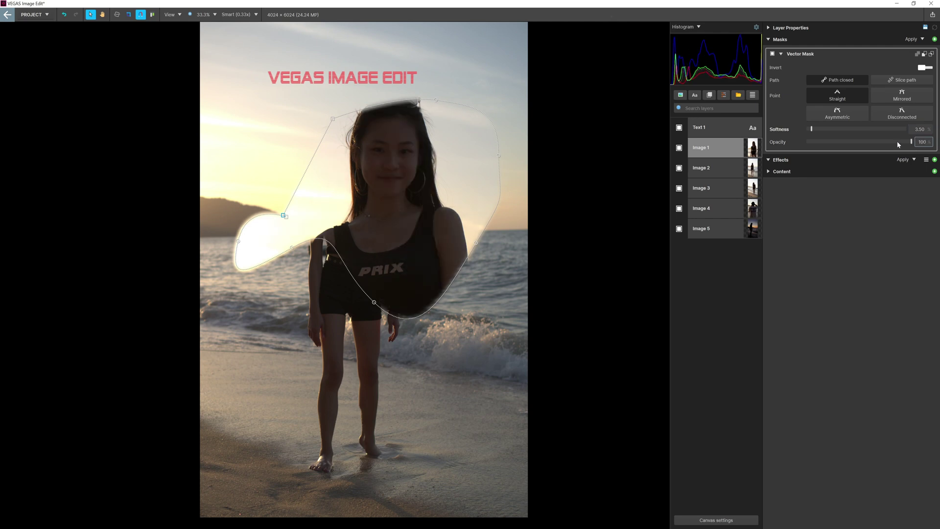
pyautogui.click(923, 40)
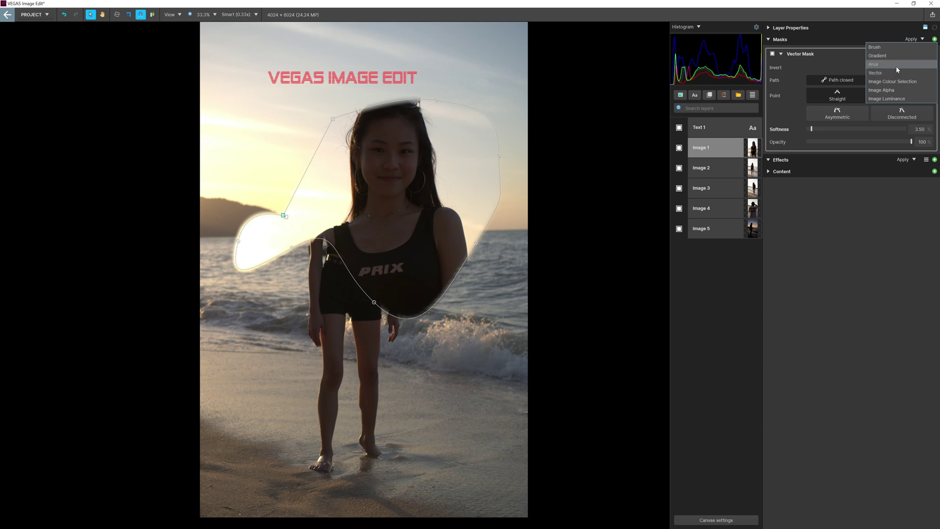
pyautogui.click(808, 55)
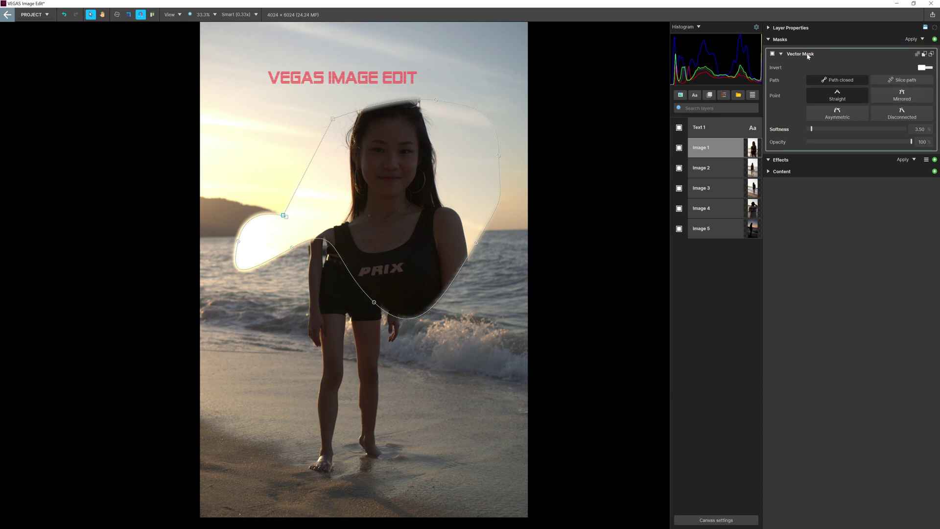
pyautogui.press('Delete')
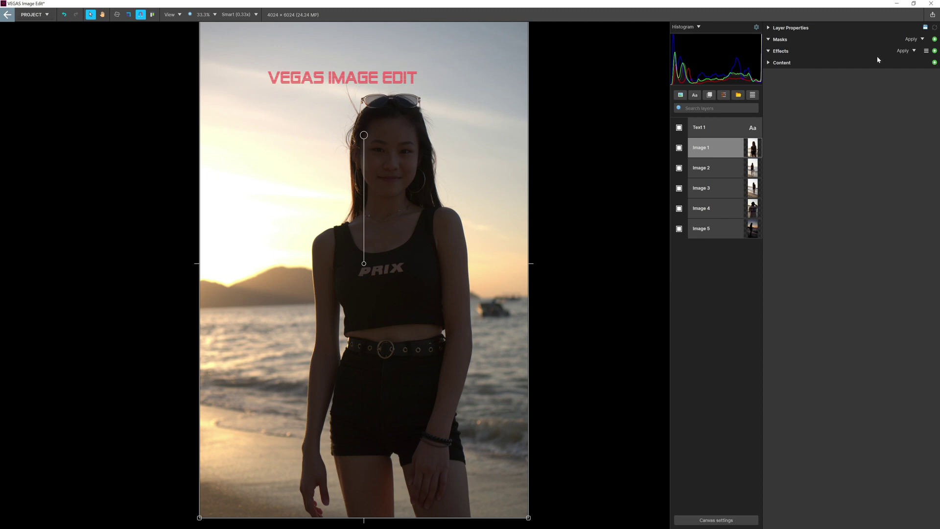
# - Browse the available effects and add an Exposure effect to Image 1
pyautogui.click(935, 51)
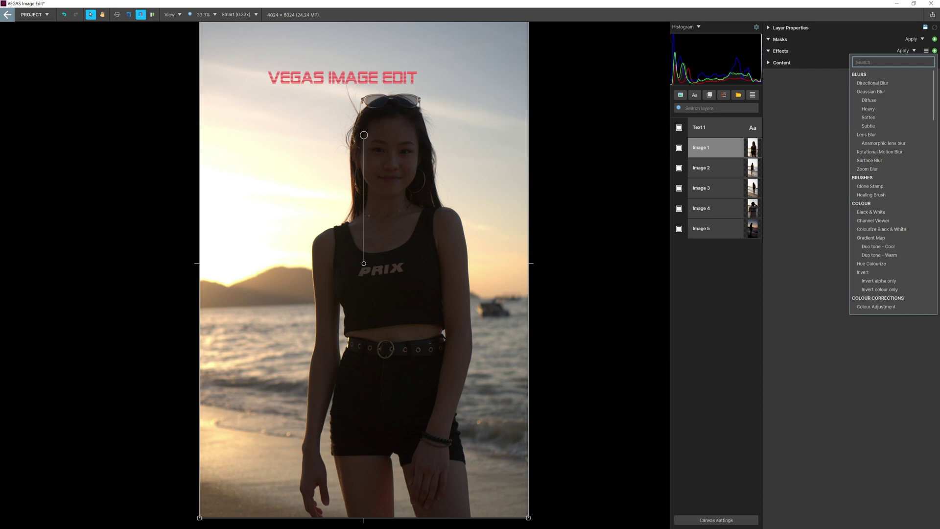
pyautogui.scroll(-4, 887, 122)
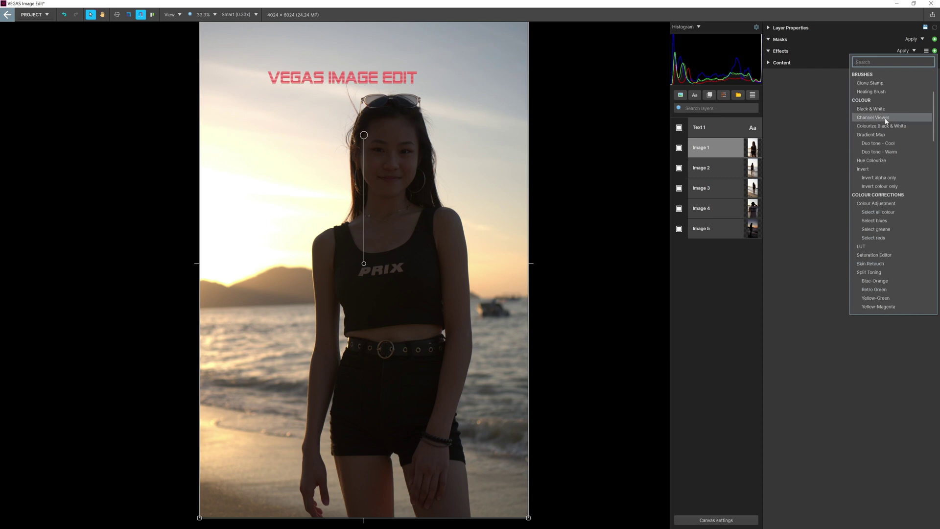
pyautogui.scroll(-12, 887, 121)
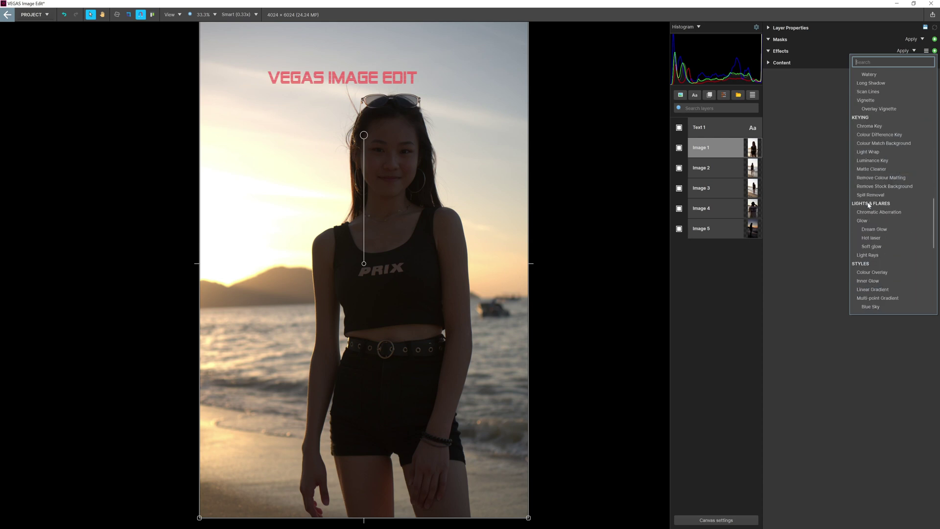
pyautogui.scroll(-10, 885, 254)
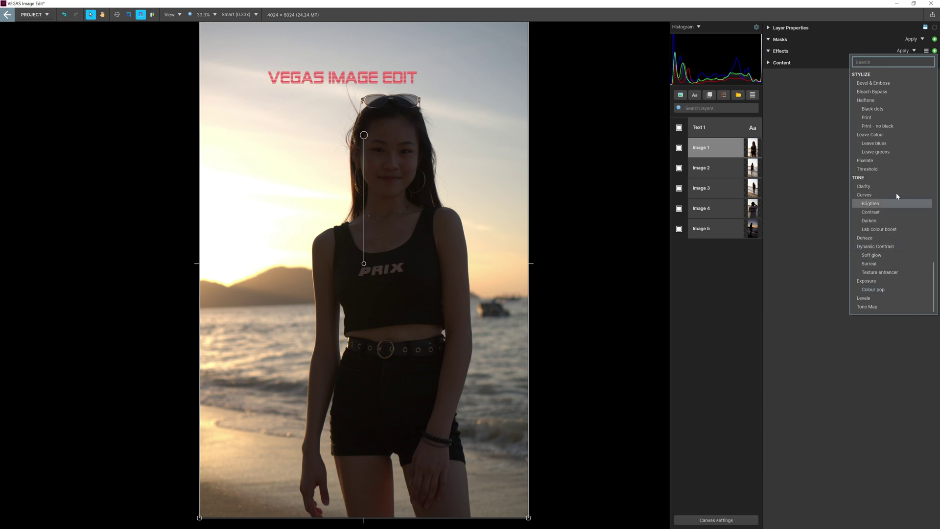
pyautogui.click(883, 279)
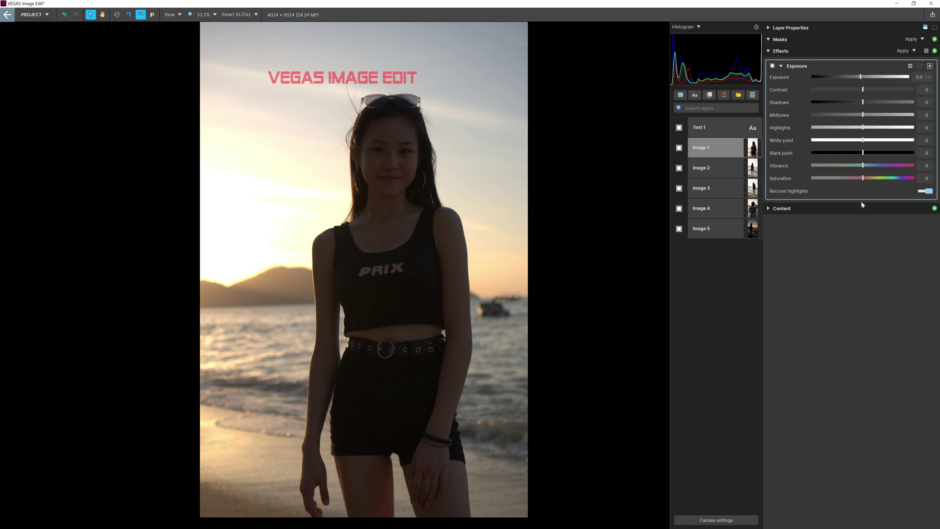
# - Set Image 1's exposure to 0.4, contrast 19, midtones 91, highlights -14, black point -13, vibrance 11 and saturation 13, and collapse the effect
pyautogui.moveTo(863, 119); pyautogui.dragTo(902, 122)
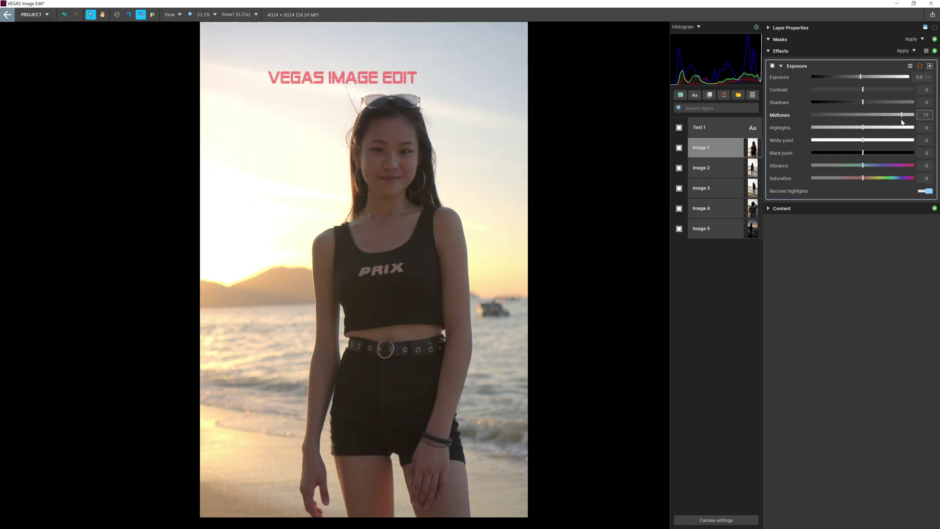
pyautogui.moveTo(864, 152)
pyautogui.mouseDown()
pyautogui.moveTo(852, 153)
pyautogui.moveTo(879, 167)
pyautogui.moveTo(869, 166)
pyautogui.mouseUp()
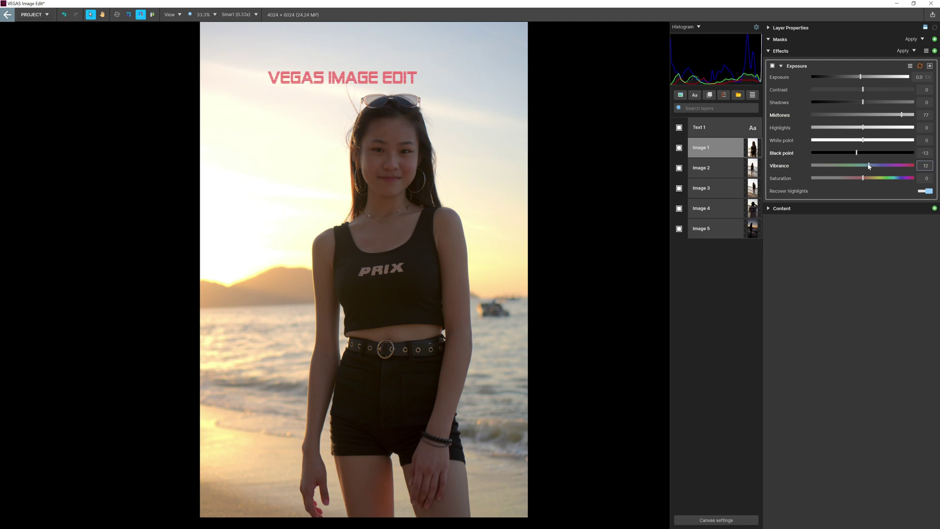
pyautogui.click(869, 177)
pyautogui.click(864, 77)
pyautogui.moveTo(865, 77); pyautogui.dragTo(866, 80)
pyautogui.moveTo(867, 131); pyautogui.dragTo(910, 116)
pyautogui.moveTo(863, 89); pyautogui.dragTo(873, 92)
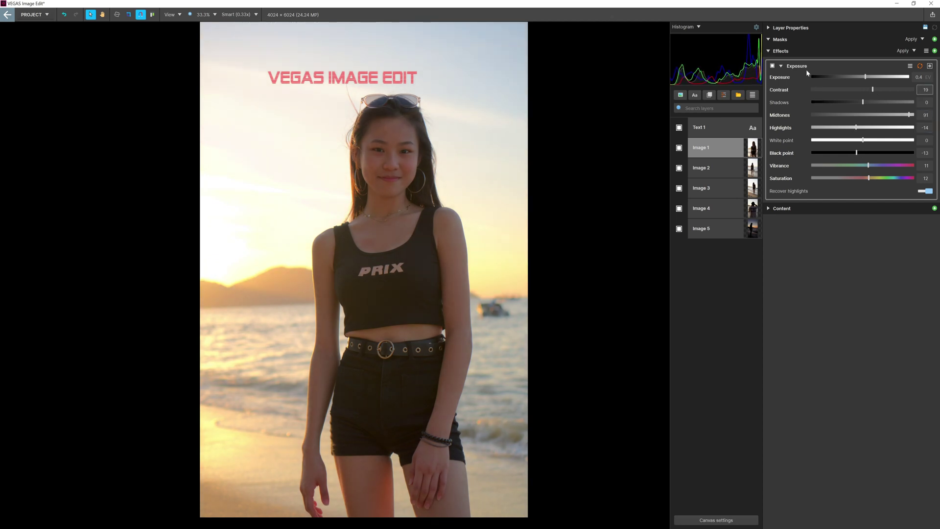
pyautogui.click(782, 66)
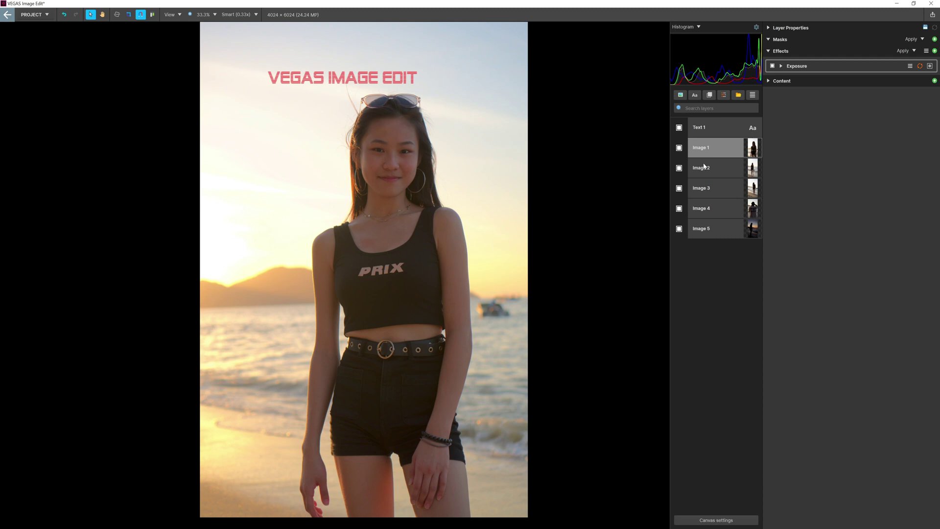
# - Hide Image 1 and select Image 2 for comparison, and make Image 1 visible and selected again
pyautogui.click(679, 148)
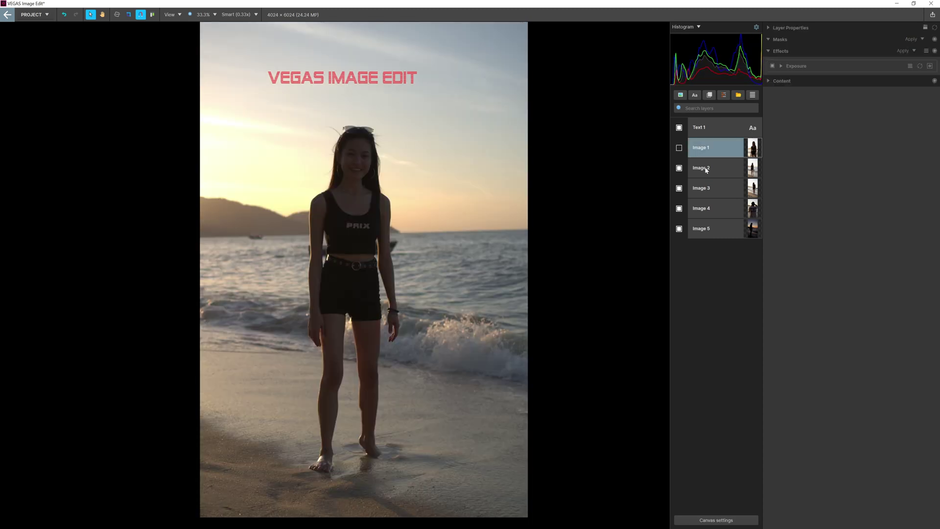
pyautogui.click(707, 169)
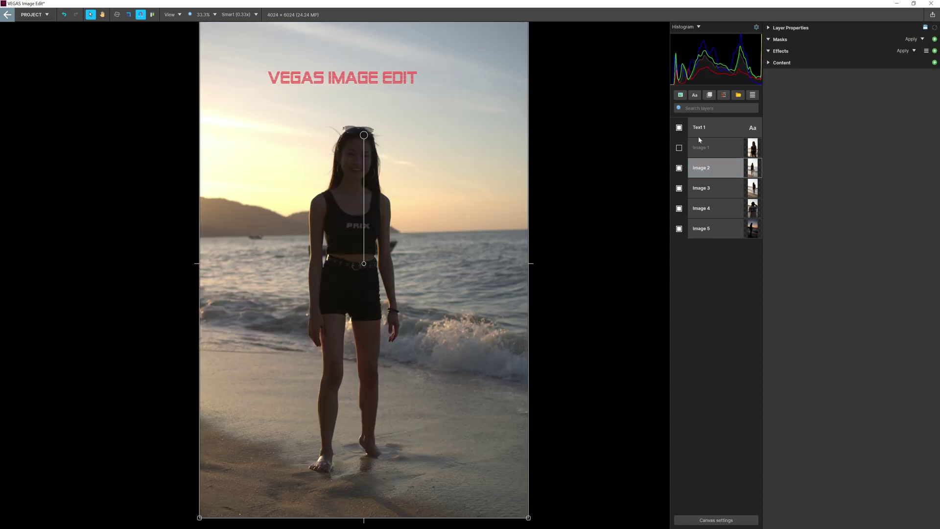
pyautogui.click(706, 149)
pyautogui.click(680, 148)
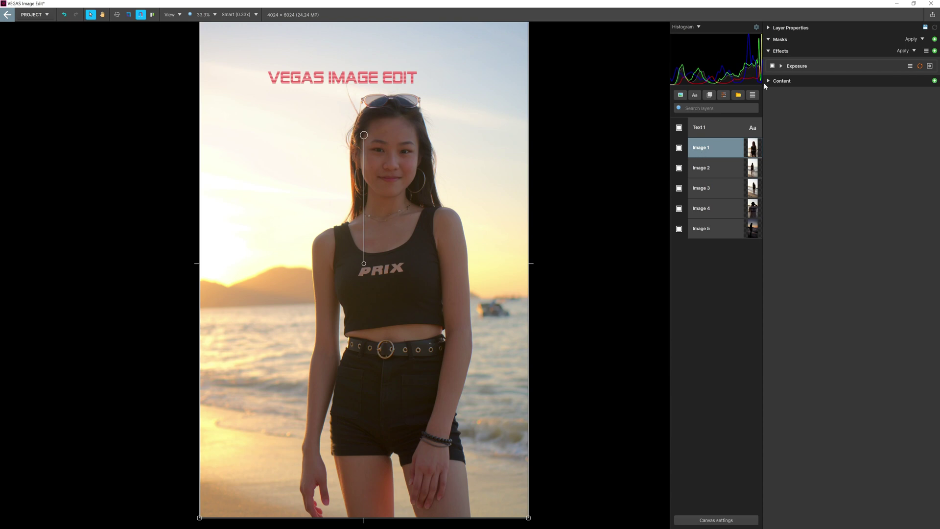
# - Add a Clarity effect to Image 1 with an amount of about 3.1 and a structure of about 32.8
pyautogui.click(934, 51)
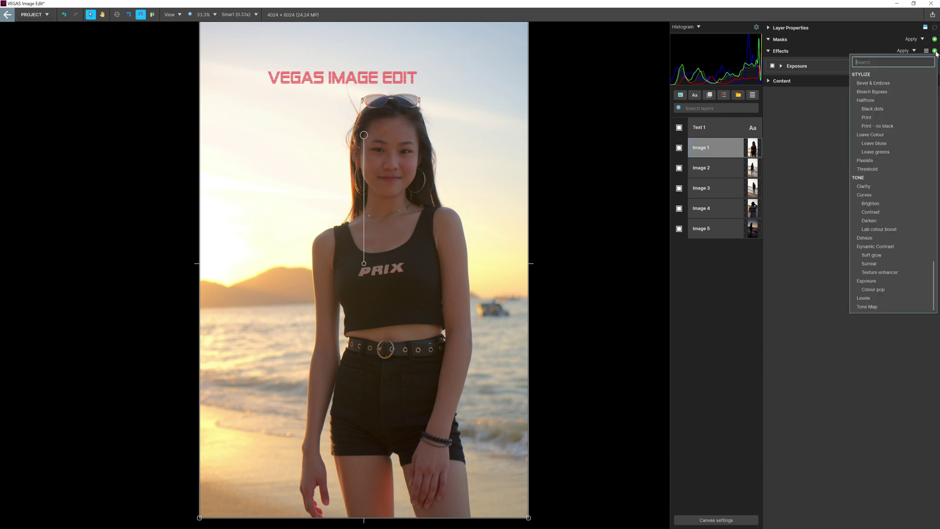
pyautogui.write('cla')
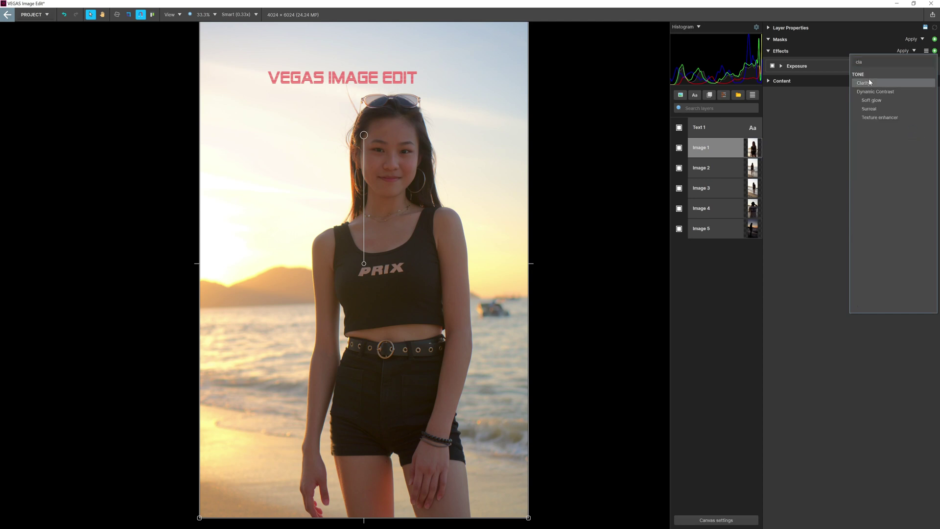
pyautogui.click(867, 82)
pyautogui.moveTo(848, 91); pyautogui.dragTo(869, 90)
pyautogui.click(852, 77)
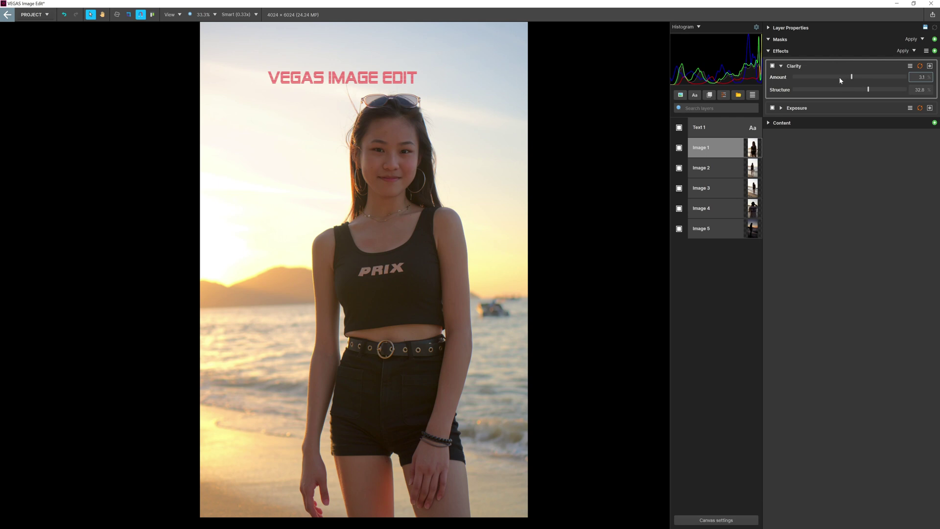
# - Find the glow effects, add the Dream Glow preset to Image 1, and collapse its settings
pyautogui.click(934, 51)
pyautogui.scroll(-3, 877, 245)
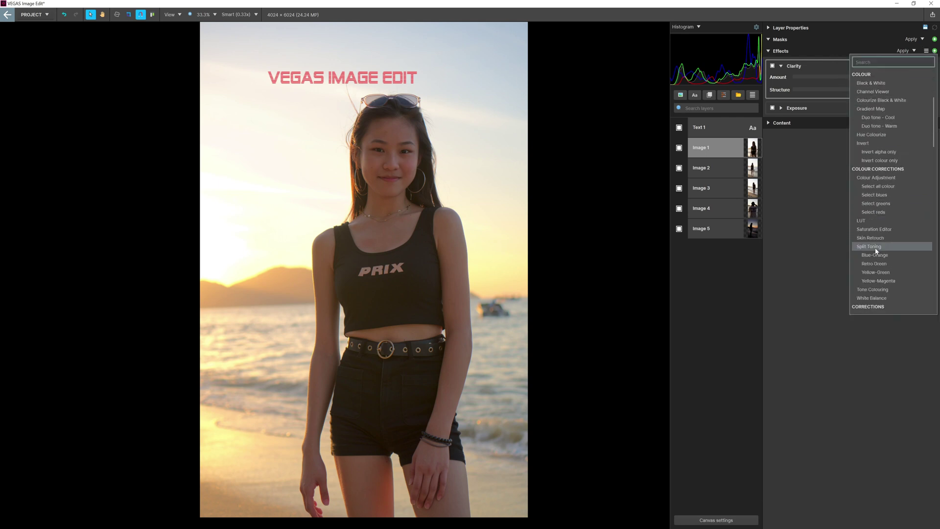
pyautogui.scroll(-2, 879, 277)
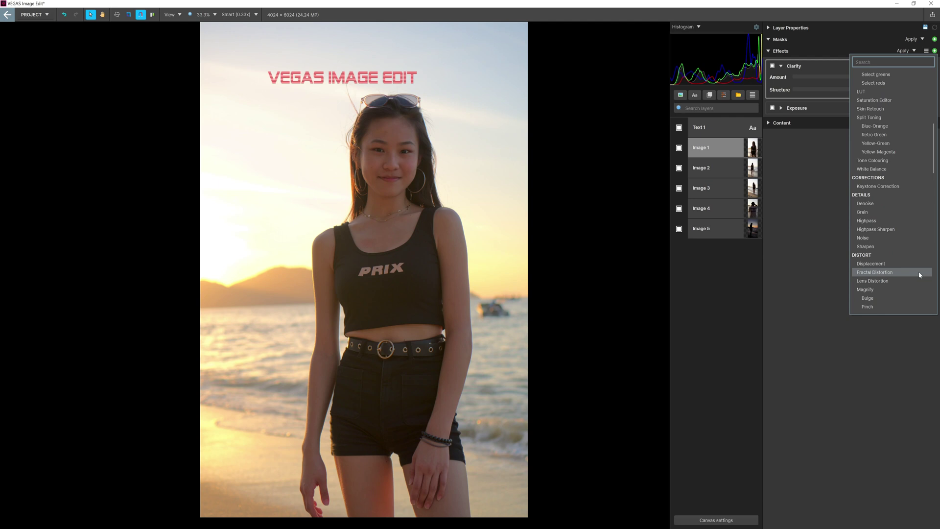
pyautogui.scroll(10, 898, 215)
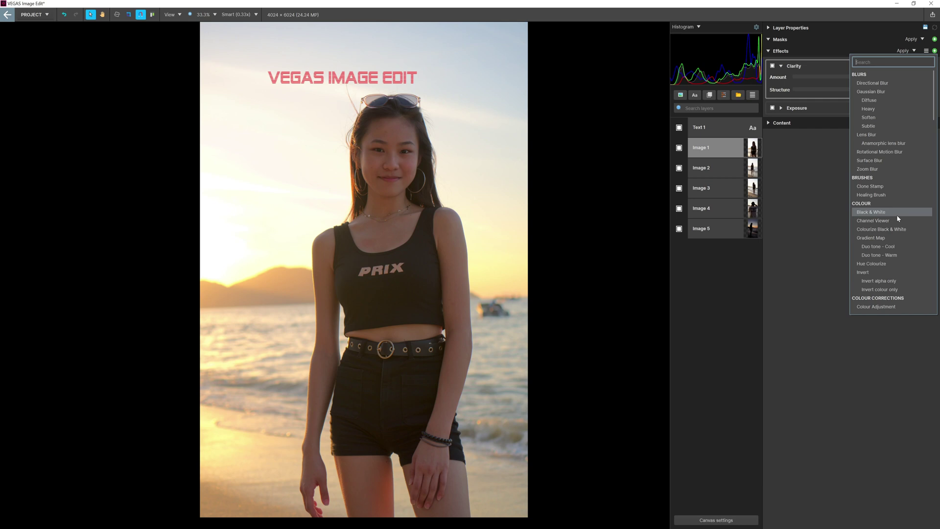
pyautogui.scroll(-8, 877, 216)
pyautogui.scroll(8, 862, 117)
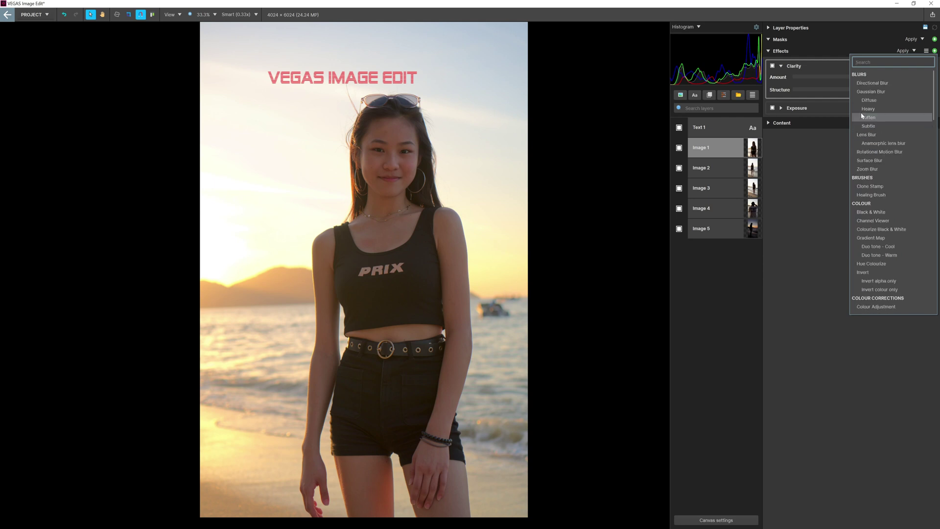
pyautogui.write('glow')
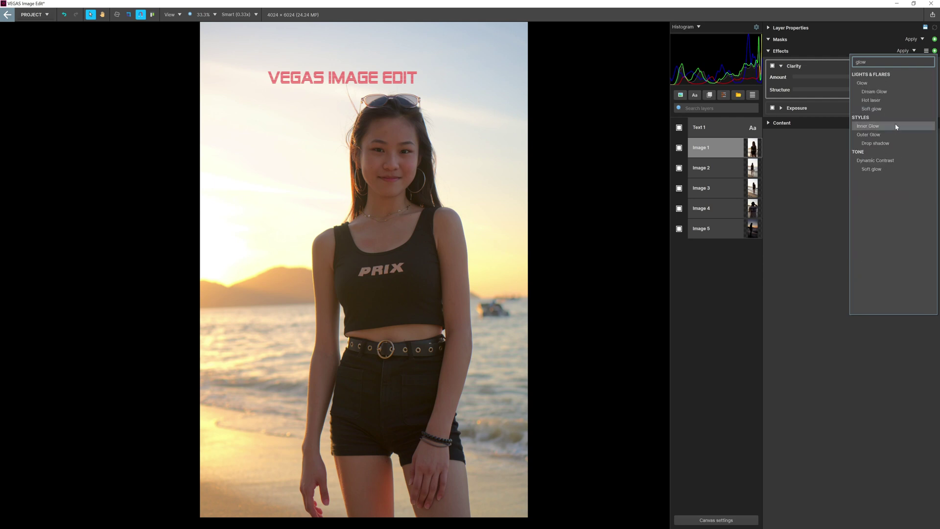
pyautogui.click(902, 92)
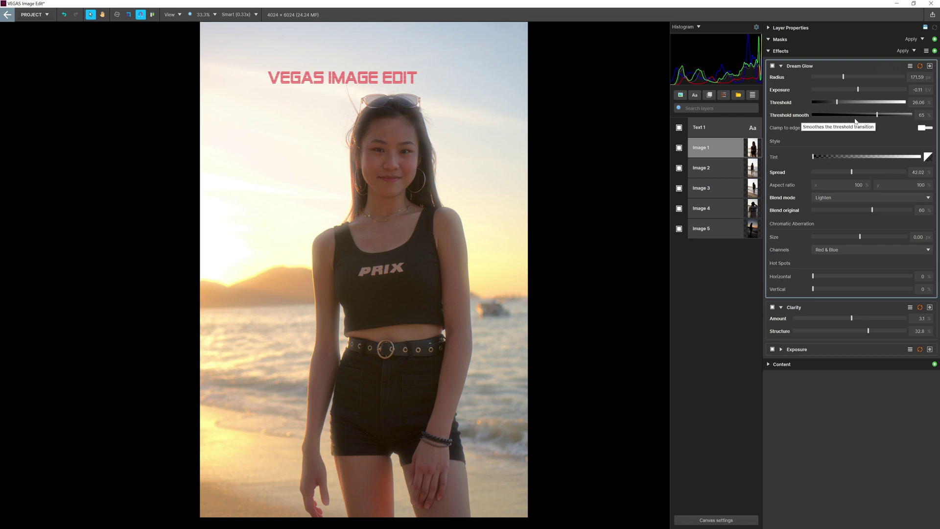
pyautogui.click(781, 66)
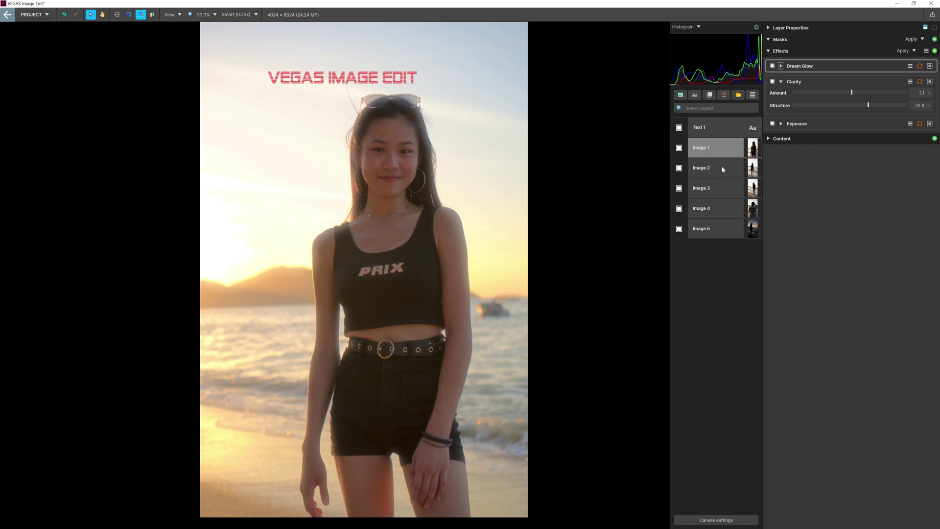
# - Hide Image 1 and select Image 2
pyautogui.click(711, 148)
pyautogui.click(679, 148)
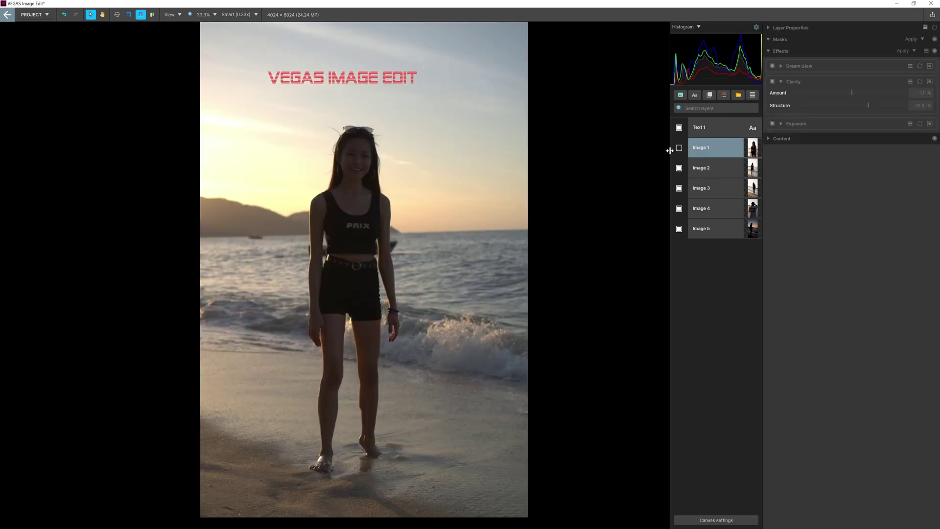
pyautogui.click(713, 168)
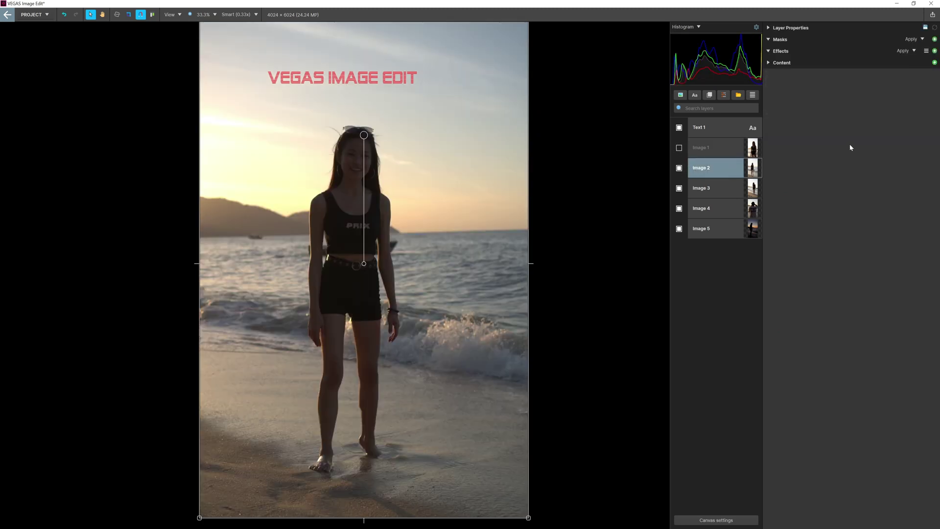
# - Find and add an Exposure effect to Image 2, and set its vibrance to about 18
pyautogui.click(935, 51)
pyautogui.write('expo')
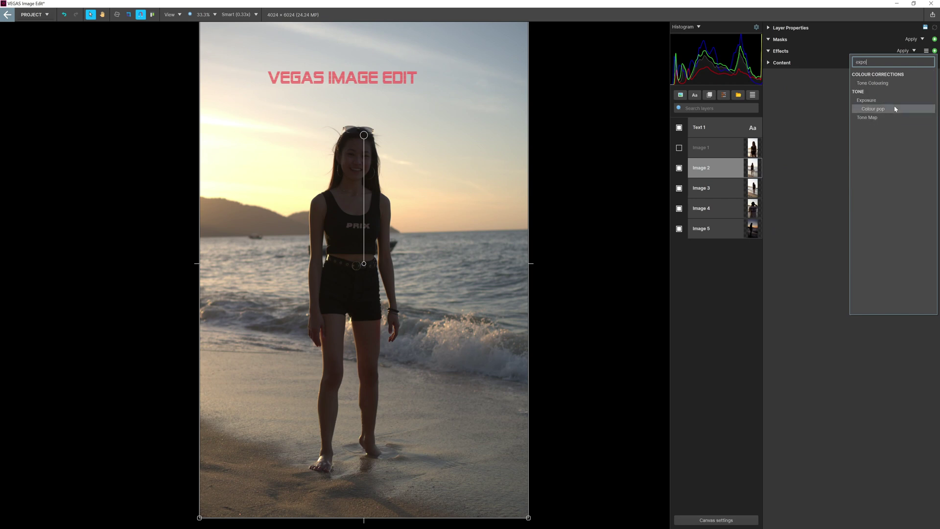
pyautogui.click(876, 101)
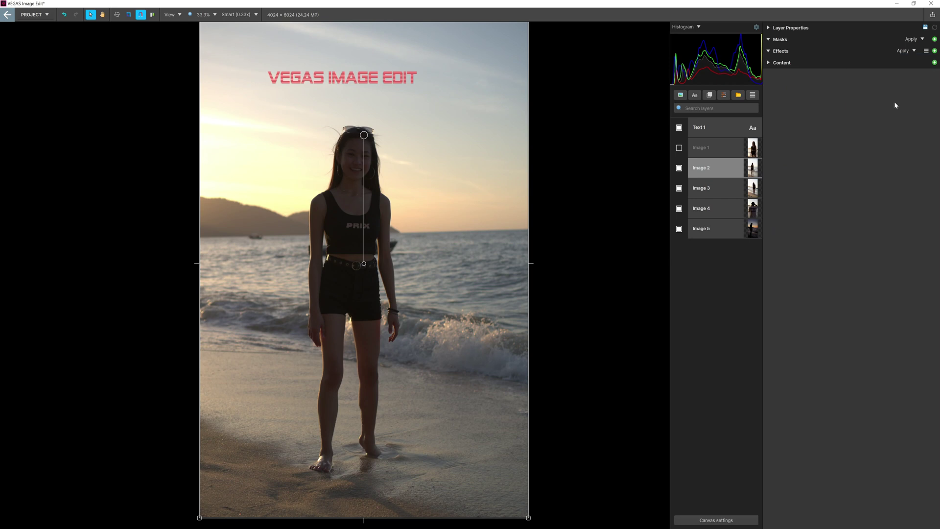
pyautogui.moveTo(864, 169); pyautogui.dragTo(872, 167)
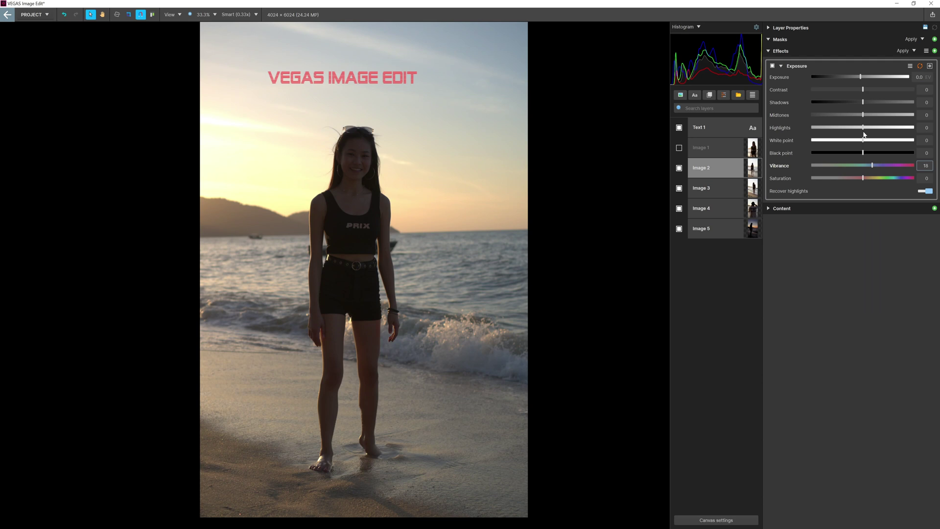
# - Set Image 2's exposure to 0.4, contrast to about 51, midtones to 57 and highlights to about -19, and collapse the effect
pyautogui.moveTo(863, 115); pyautogui.dragTo(891, 114)
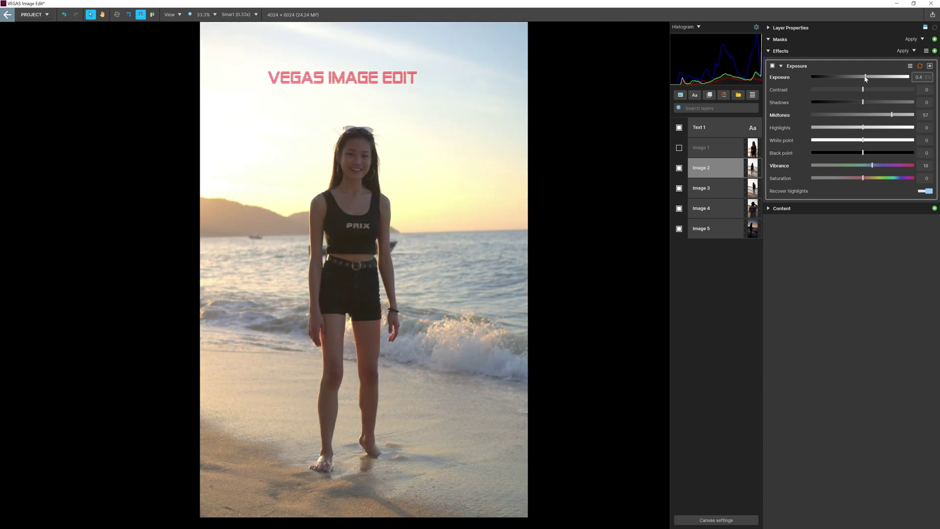
pyautogui.moveTo(861, 77); pyautogui.dragTo(879, 90)
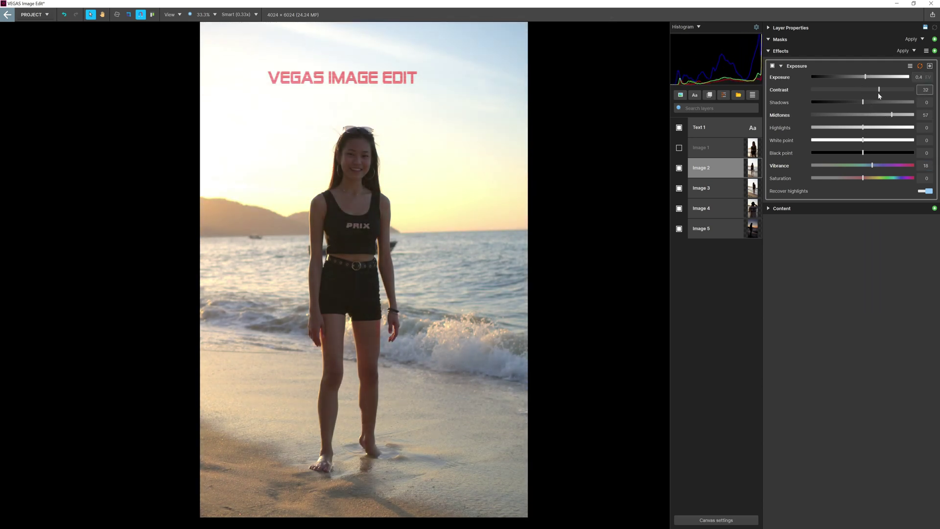
pyautogui.moveTo(863, 127)
pyautogui.mouseDown()
pyautogui.moveTo(835, 128)
pyautogui.moveTo(853, 127)
pyautogui.mouseUp()
pyautogui.moveTo(879, 91); pyautogui.dragTo(883, 93)
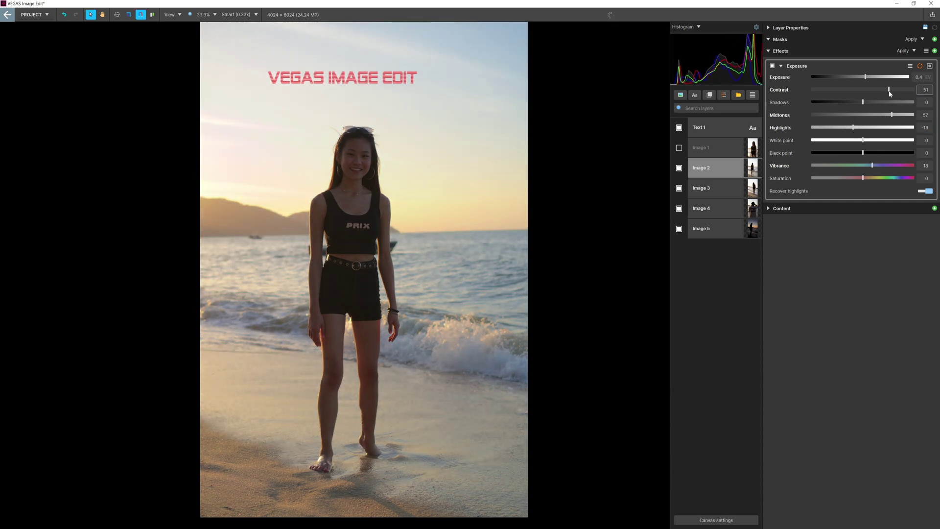
pyautogui.click(782, 66)
# - Copy the Dream Glow, Clarity and Exposure effects from Image 1 to Image 3, leaving Images 1 and 2 hidden
pyautogui.click(680, 168)
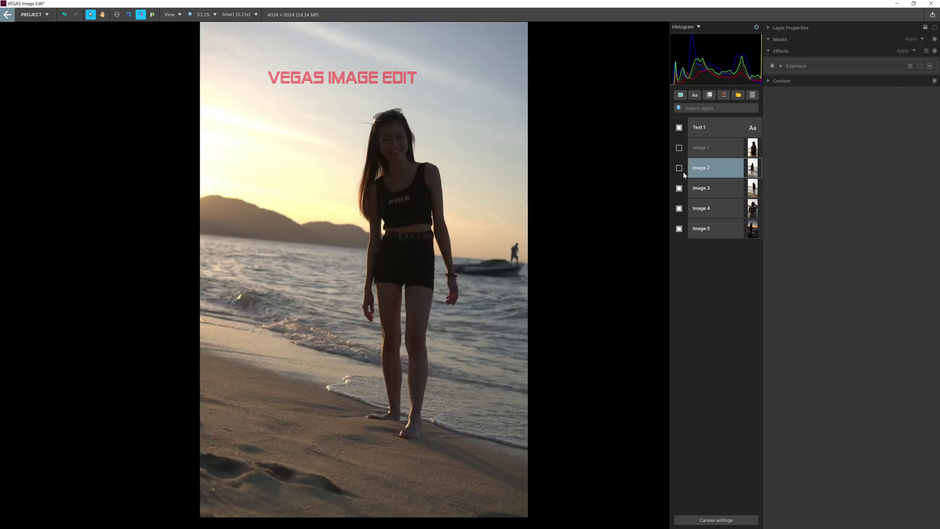
pyautogui.click(753, 188)
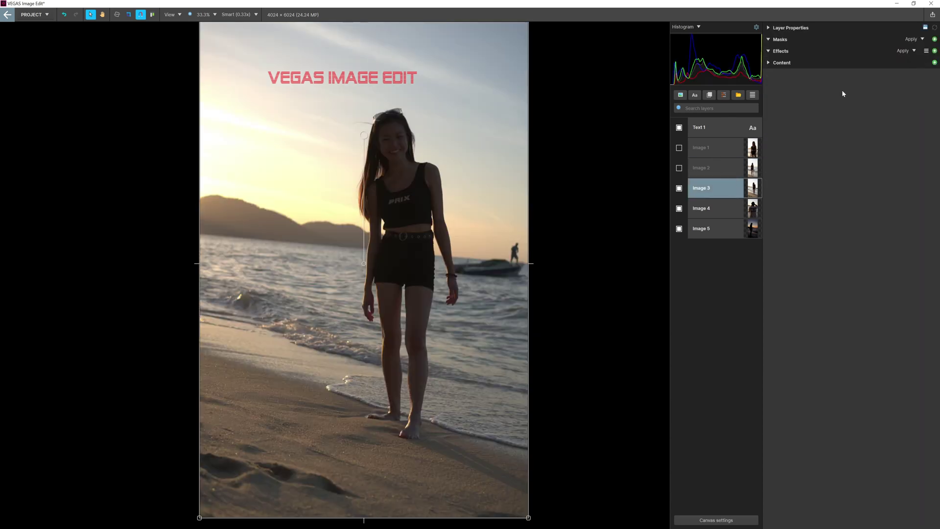
pyautogui.click(705, 148)
pyautogui.click(679, 147)
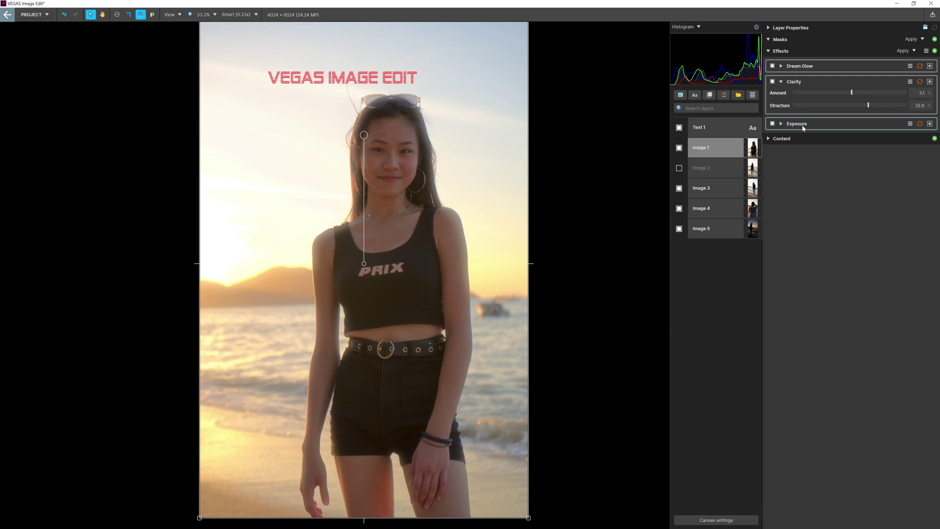
pyautogui.click(718, 194)
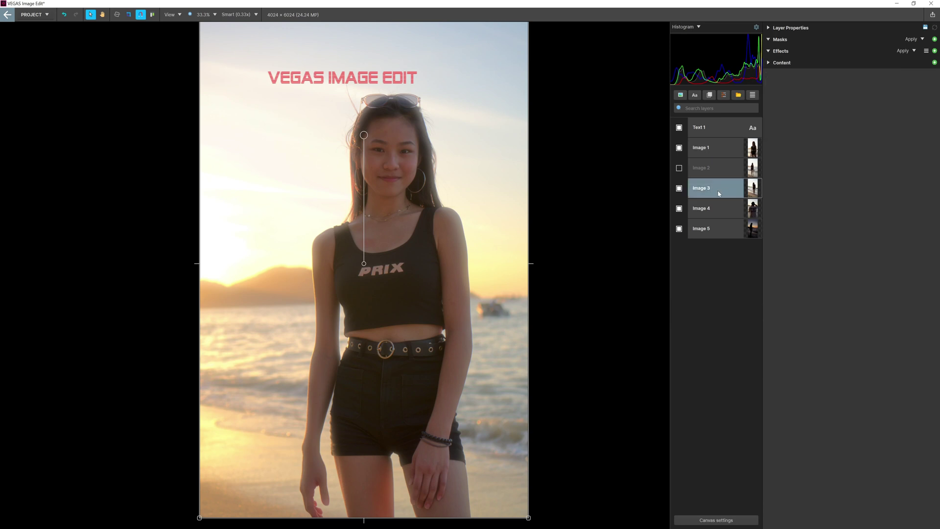
pyautogui.click(679, 147)
pyautogui.click(711, 193)
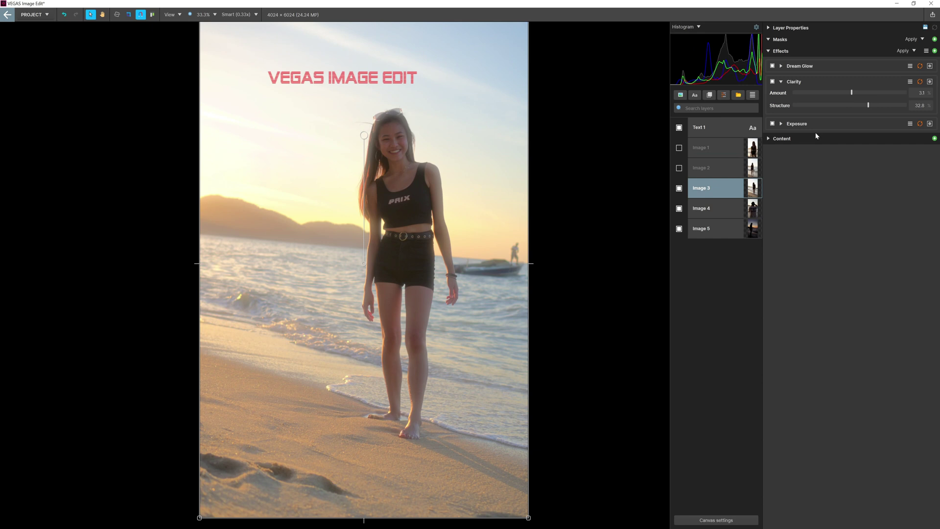
# - Paste the copied effects onto Images 4 and 5, hiding Images 3 and 4, and collapse Image 5's Clarity settings
pyautogui.click(679, 189)
pyautogui.click(715, 209)
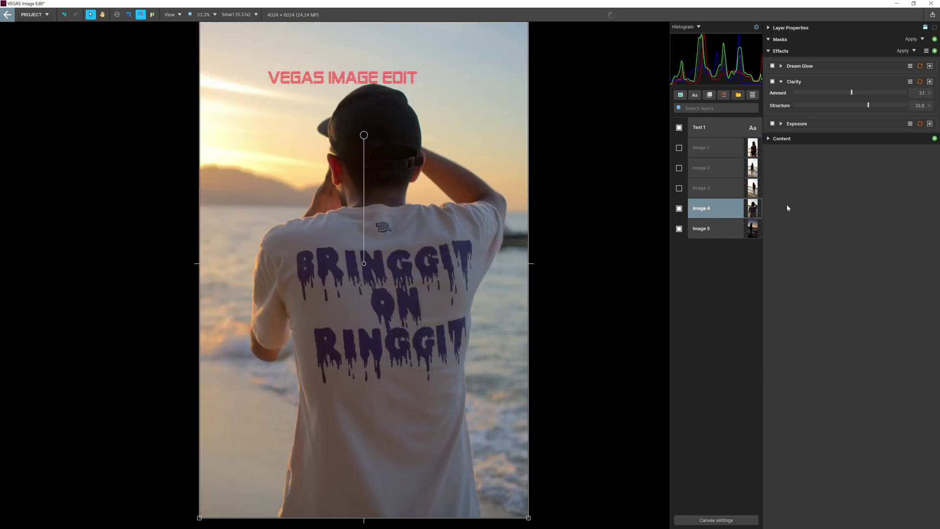
pyautogui.click(704, 234)
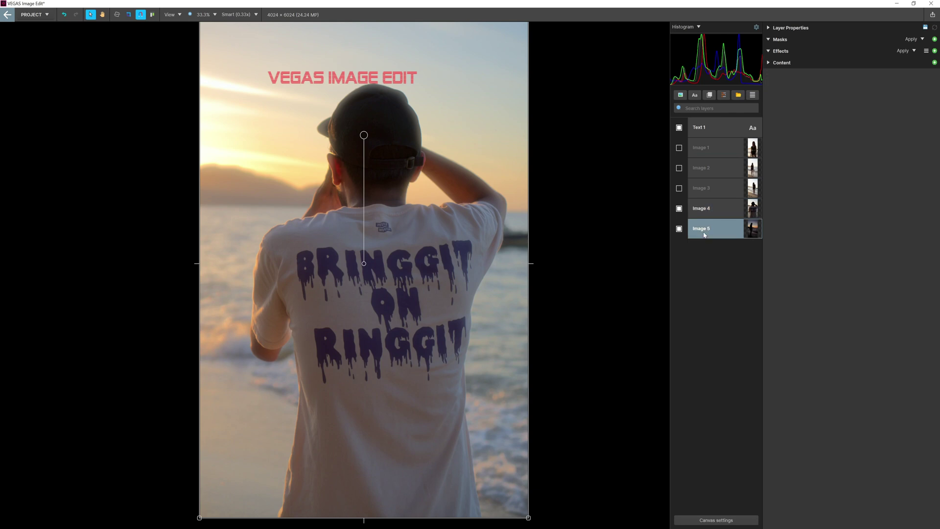
pyautogui.click(679, 209)
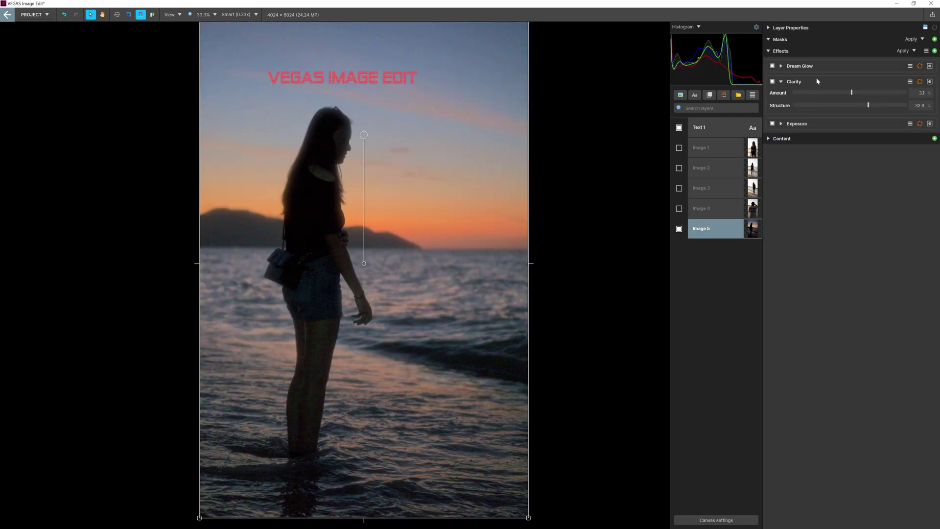
pyautogui.click(781, 82)
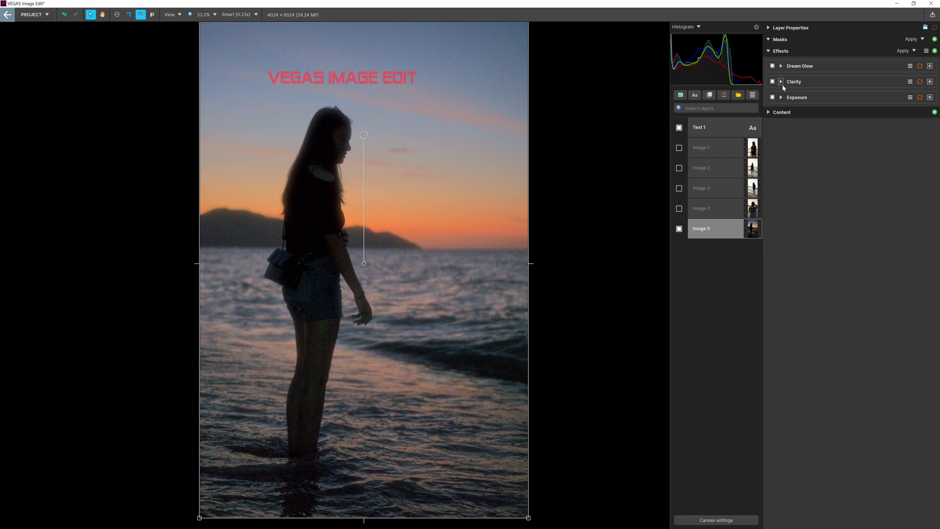
# - Make Images 4, 3, 2 and 1 visible again
pyautogui.click(680, 208)
pyautogui.click(680, 189)
pyautogui.click(680, 168)
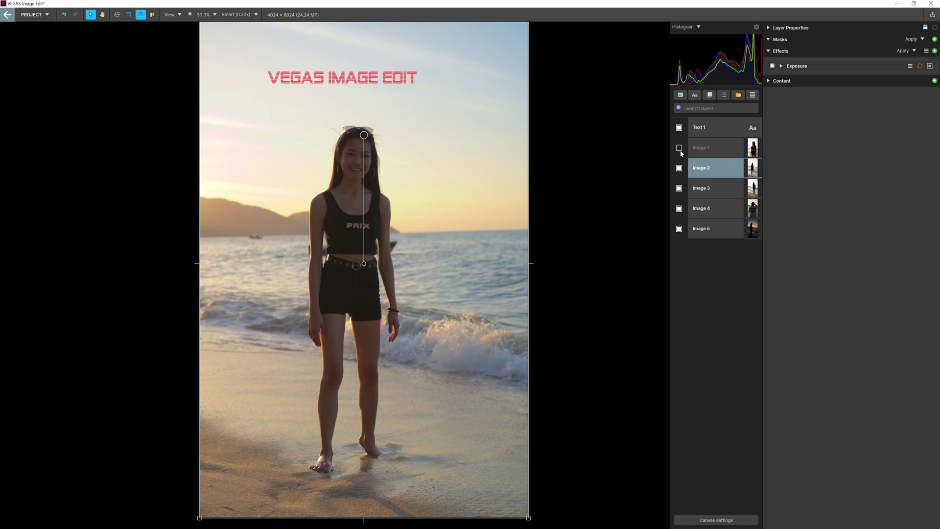
pyautogui.click(680, 148)
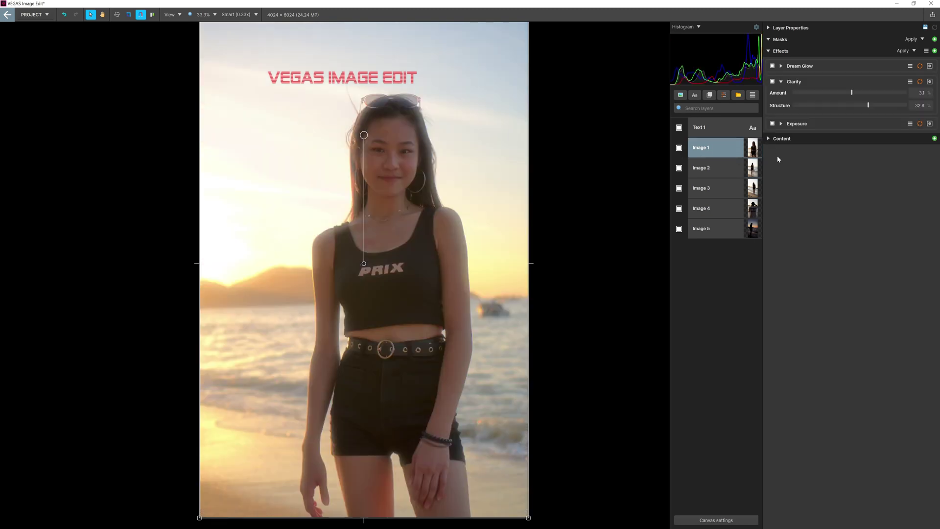
# - Enable Denoise in Image 1's RAW content settings with a threshold of about 44.4 and a size of 4
pyautogui.click(768, 51)
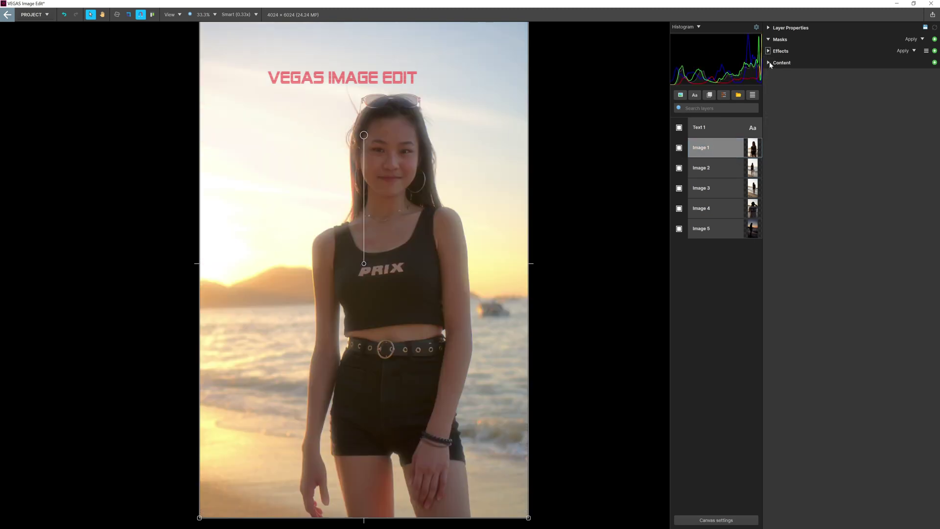
pyautogui.click(769, 63)
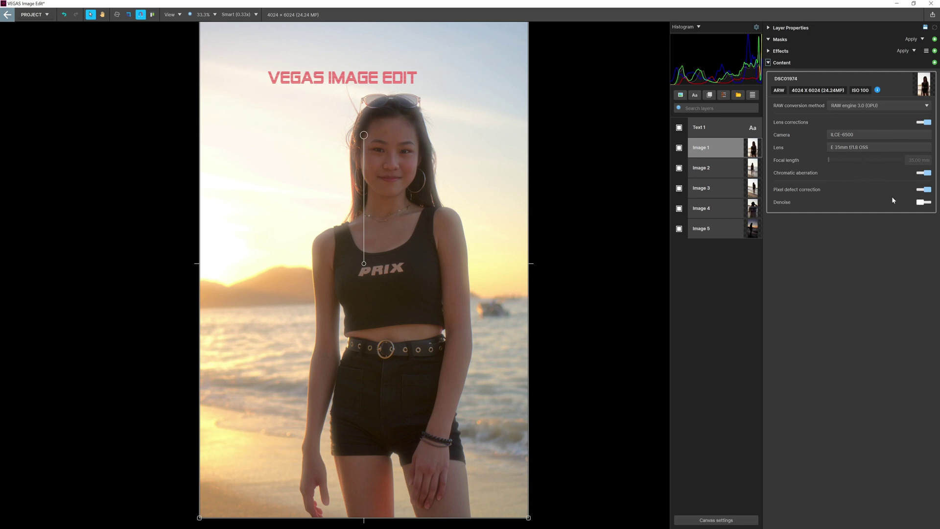
pyautogui.click(921, 202)
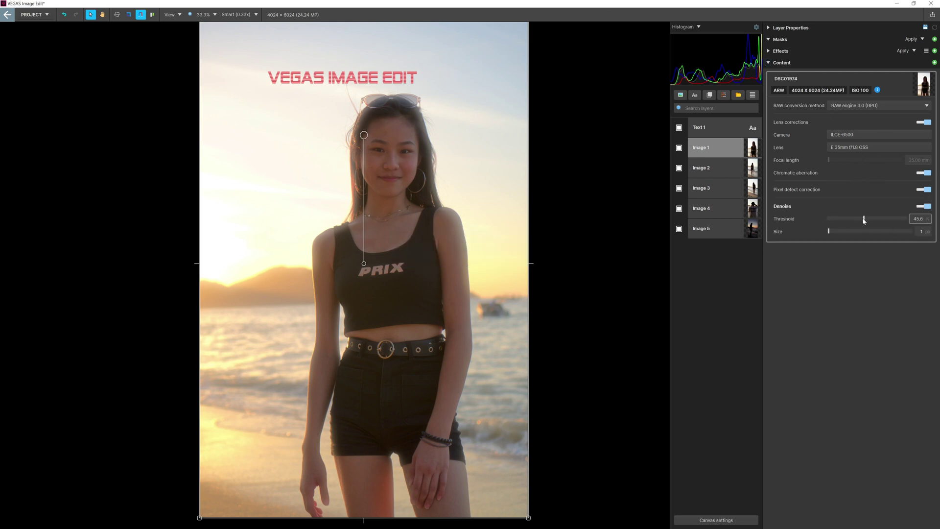
pyautogui.moveTo(836, 231); pyautogui.dragTo(843, 234)
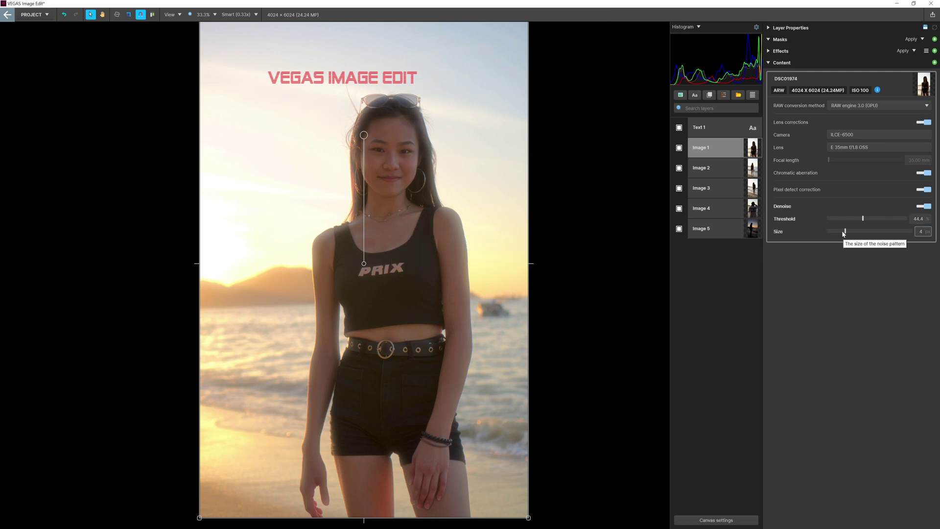
# - Bring the Grain image from the Photos > Overlays folder onto the canvas as a new layer and minimize the file window
pyautogui.hotkey('alt', 'Tab')
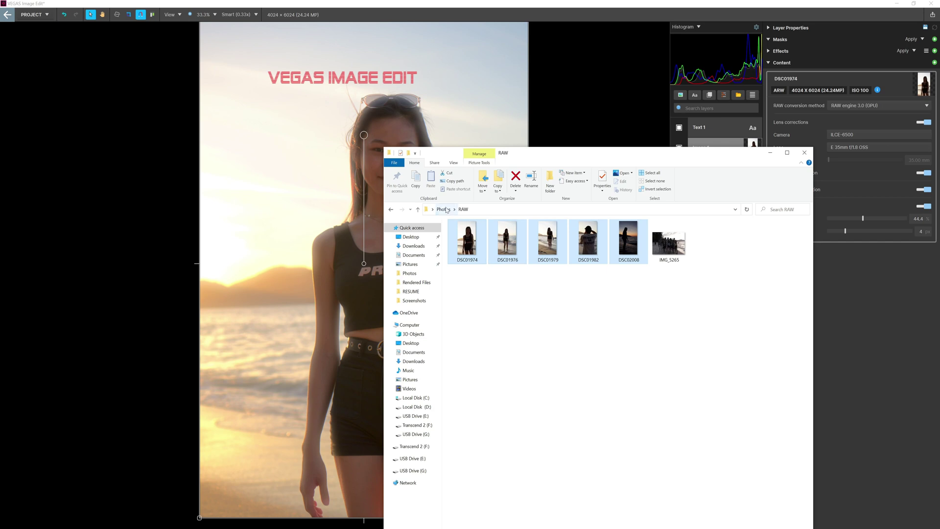
pyautogui.click(444, 210)
pyautogui.doubleClick(507, 241)
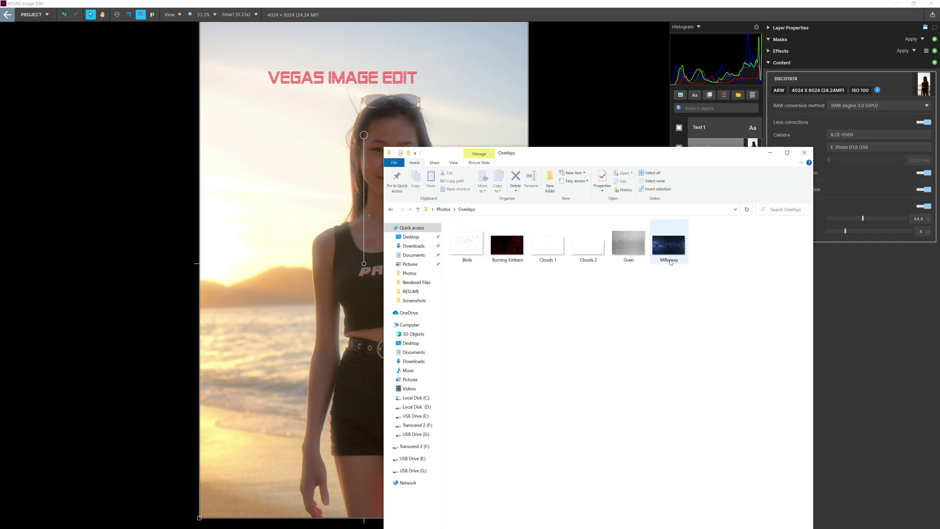
pyautogui.moveTo(628, 243); pyautogui.dragTo(375, 294)
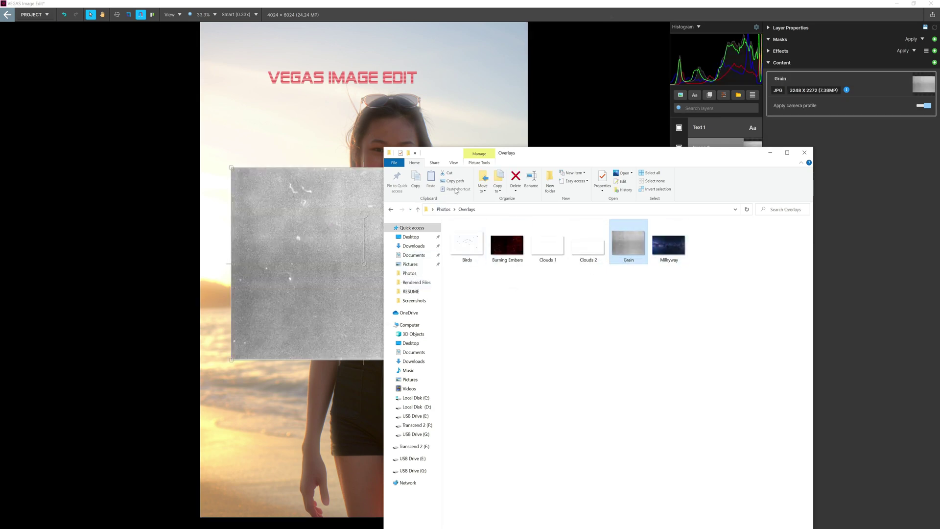
pyautogui.click(770, 153)
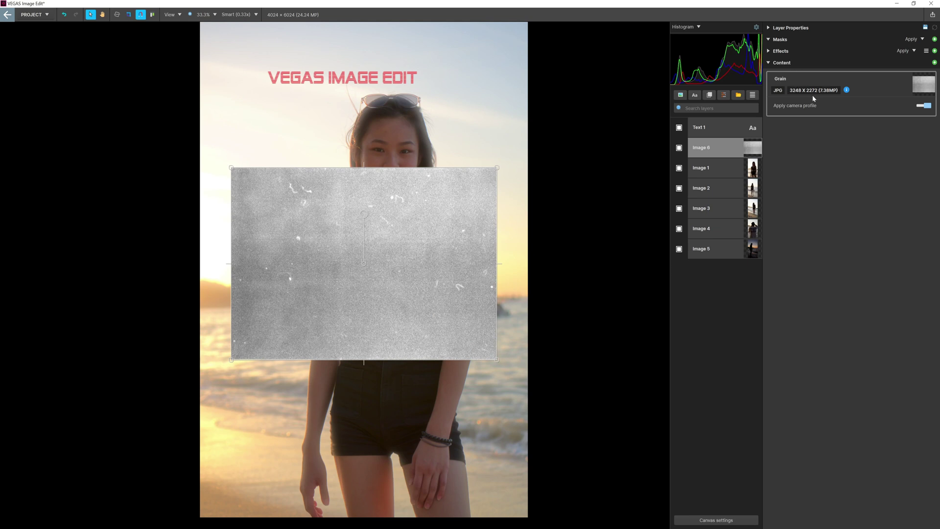
# - Move and stretch the grain image on the canvas so that it covers the whole photo
pyautogui.click(760, 169)
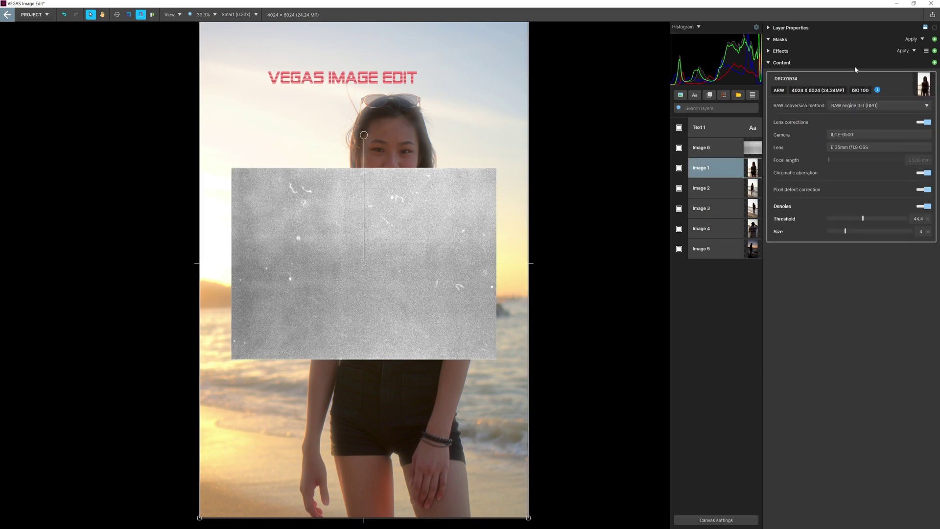
pyautogui.click(717, 151)
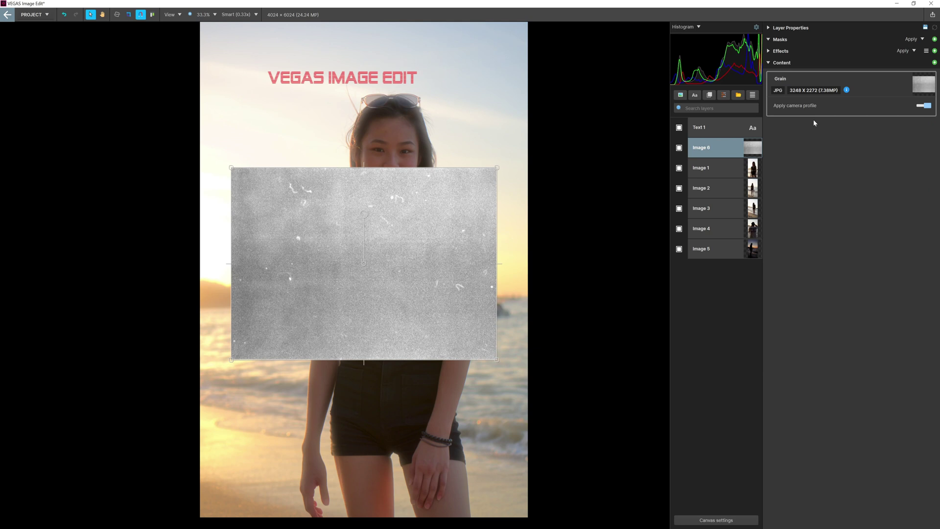
pyautogui.moveTo(437, 211); pyautogui.dragTo(415, 162)
pyautogui.moveTo(466, 214); pyautogui.dragTo(551, 268)
pyautogui.moveTo(247, 263); pyautogui.dragTo(193, 521)
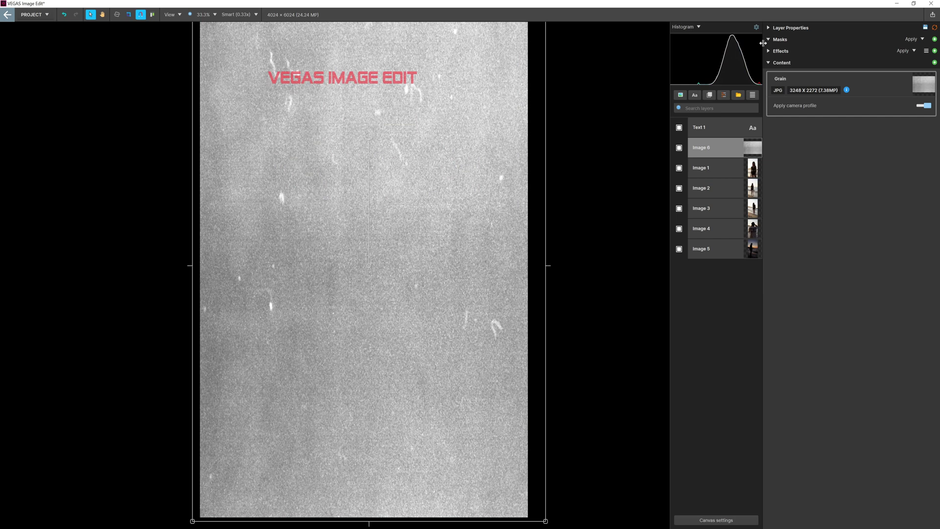
# - Try the Screen blending mode on the grain layer, and set it to Multiply with about 42% opacity
pyautogui.click(769, 28)
pyautogui.click(828, 45)
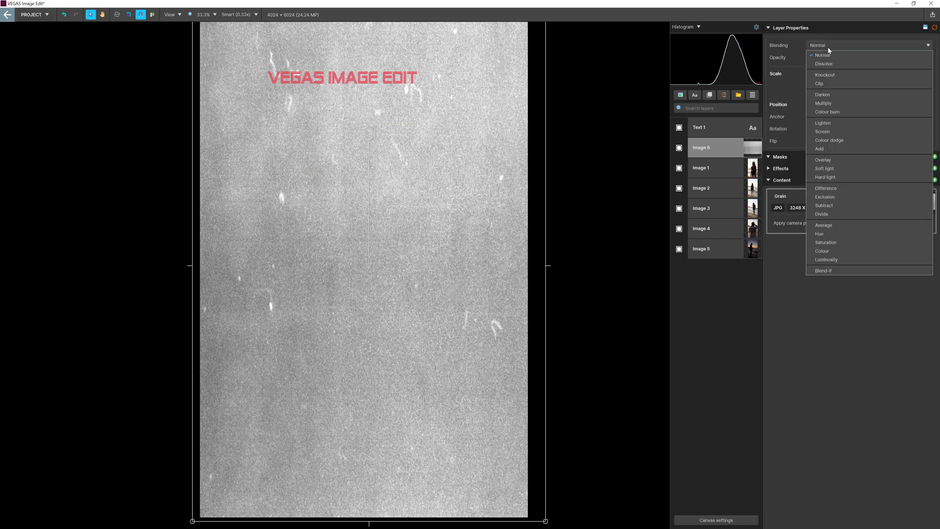
pyautogui.click(828, 131)
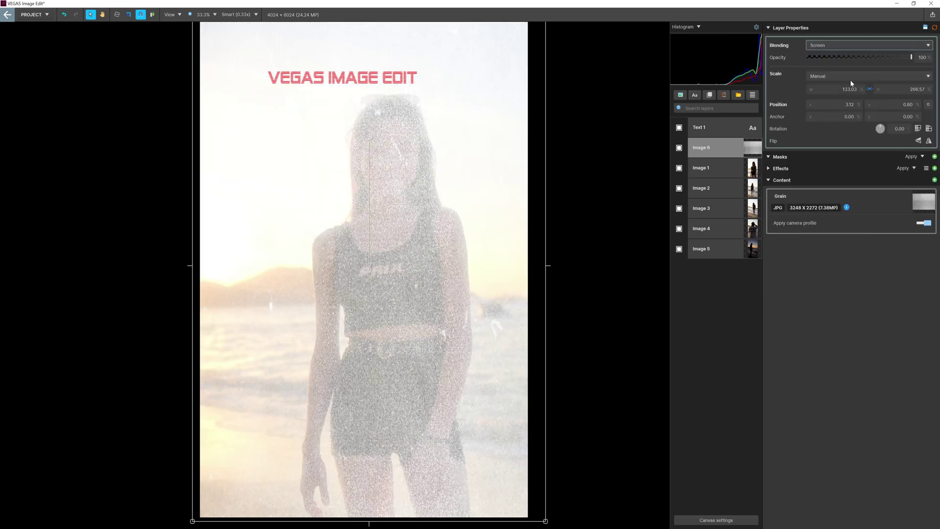
pyautogui.click(854, 45)
pyautogui.click(850, 103)
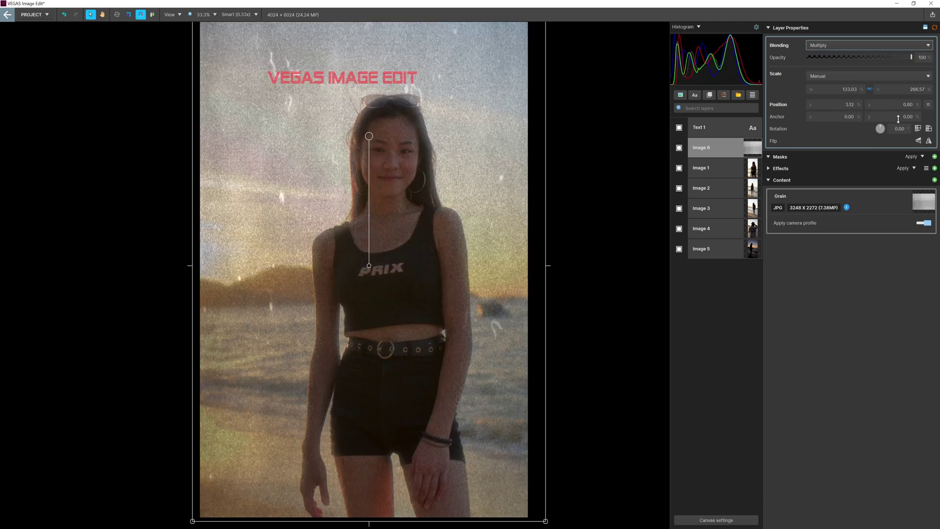
pyautogui.moveTo(905, 57); pyautogui.dragTo(841, 61)
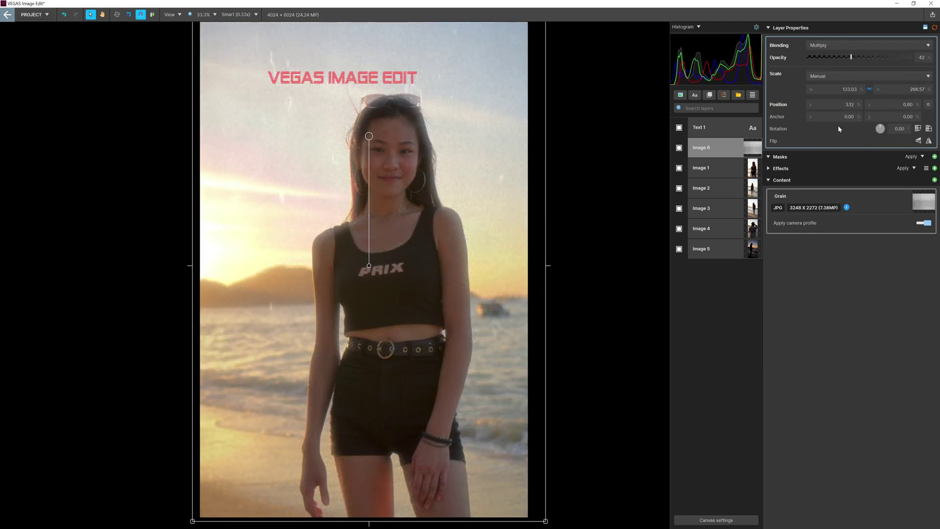
# - Move the VEGAS IMAGE EDIT text slightly toward the photo's upper-left corner and deselect it
pyautogui.click(704, 279)
pyautogui.press('h')
pyautogui.scroll(-2, 485, 181)
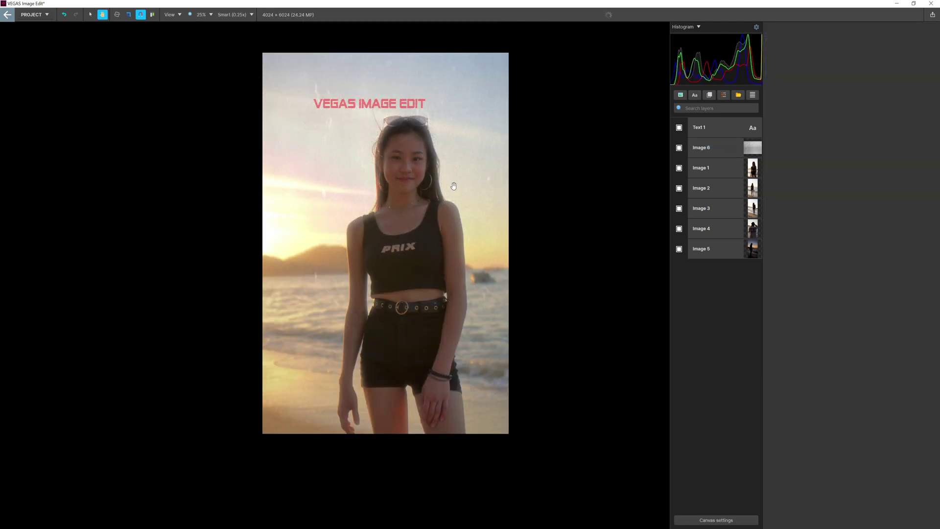
pyautogui.moveTo(488, 195); pyautogui.dragTo(474, 205)
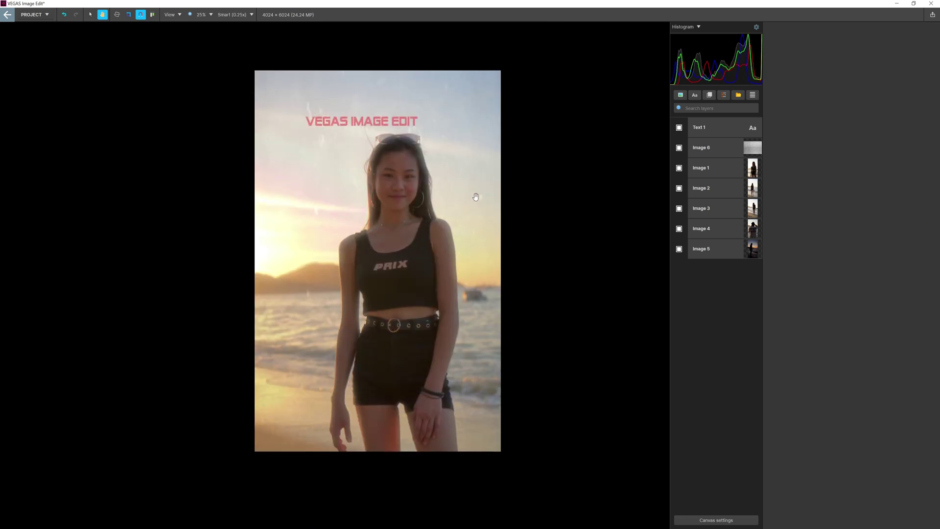
pyautogui.click(744, 130)
pyautogui.press('v')
pyautogui.moveTo(324, 111); pyautogui.dragTo(303, 106)
pyautogui.click(583, 137)
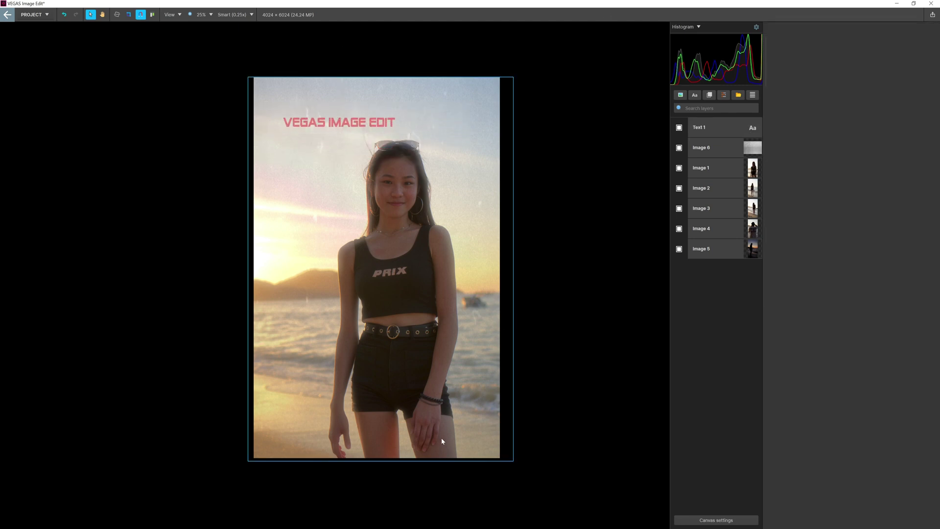
# - Hide the text, grain, Image 1 and Image 2 layers in turn to check the photos beneath, and show them again
pyautogui.click(720, 162)
pyautogui.click(684, 126)
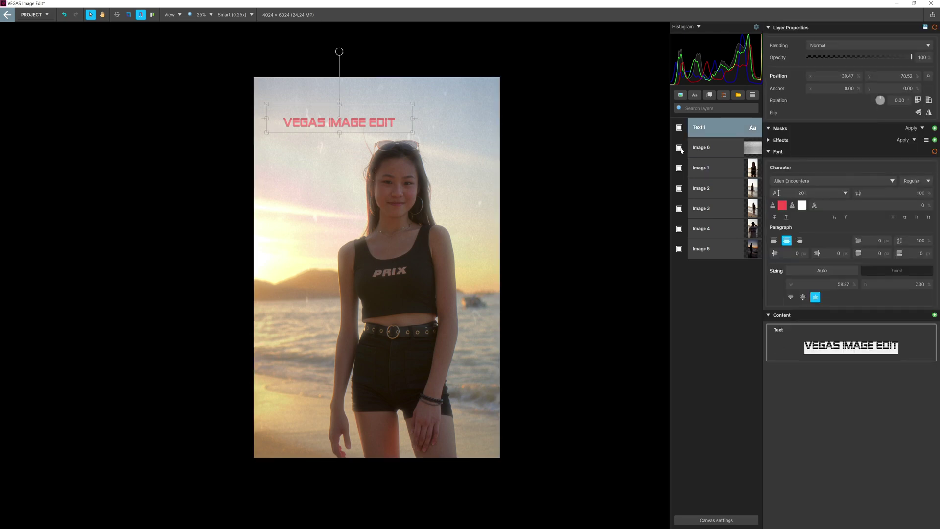
pyautogui.click(701, 169)
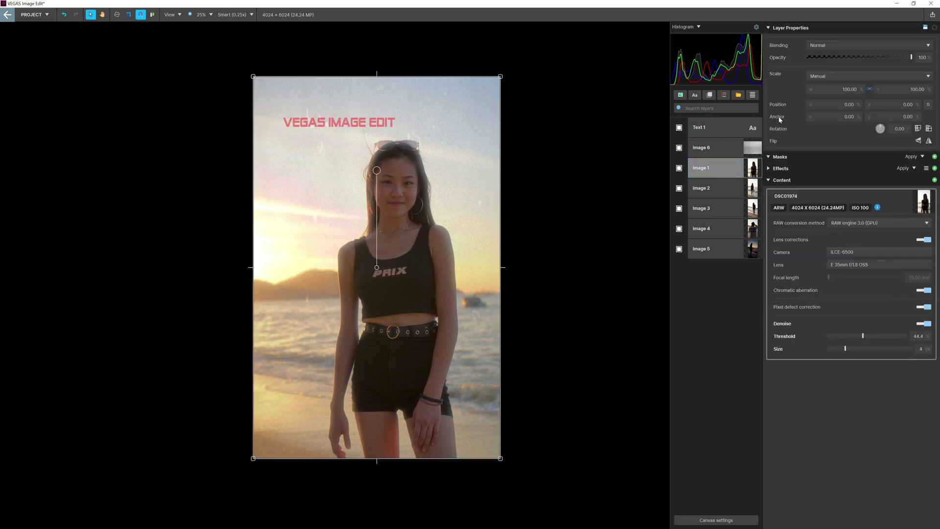
pyautogui.click(679, 127)
pyautogui.click(679, 147)
pyautogui.click(679, 168)
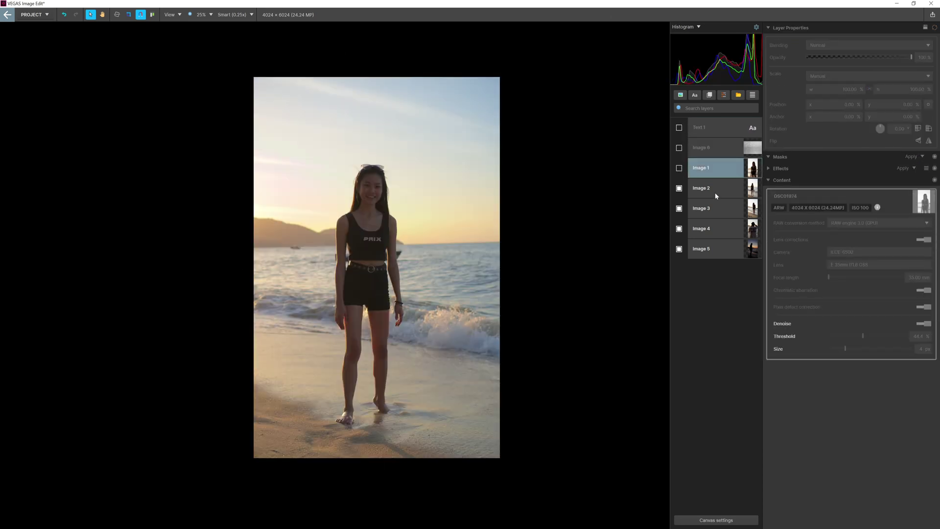
pyautogui.click(715, 192)
pyautogui.click(679, 188)
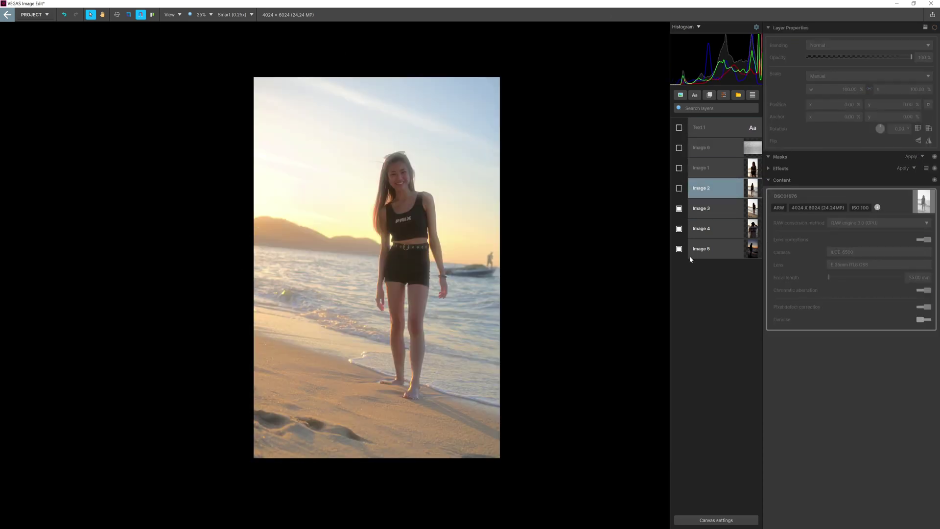
pyautogui.click(679, 188)
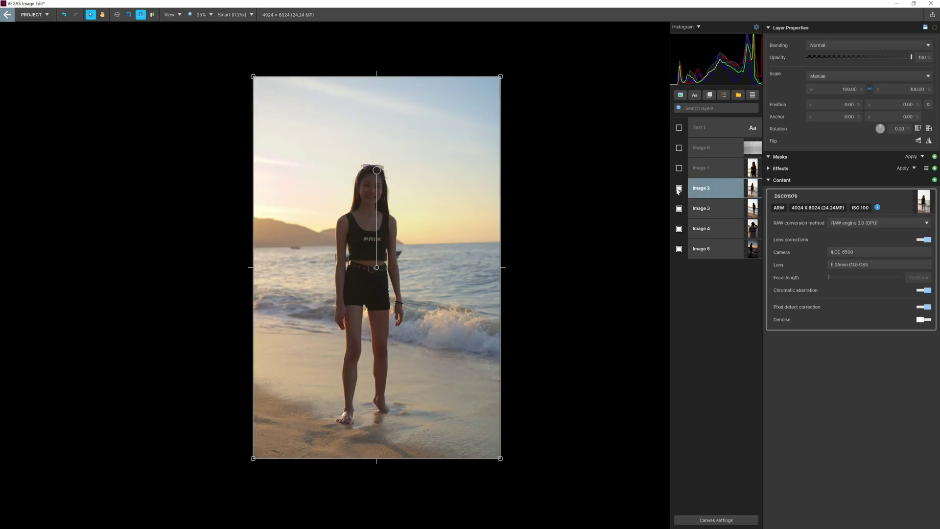
pyautogui.click(679, 168)
pyautogui.click(679, 148)
pyautogui.click(679, 128)
pyautogui.click(715, 128)
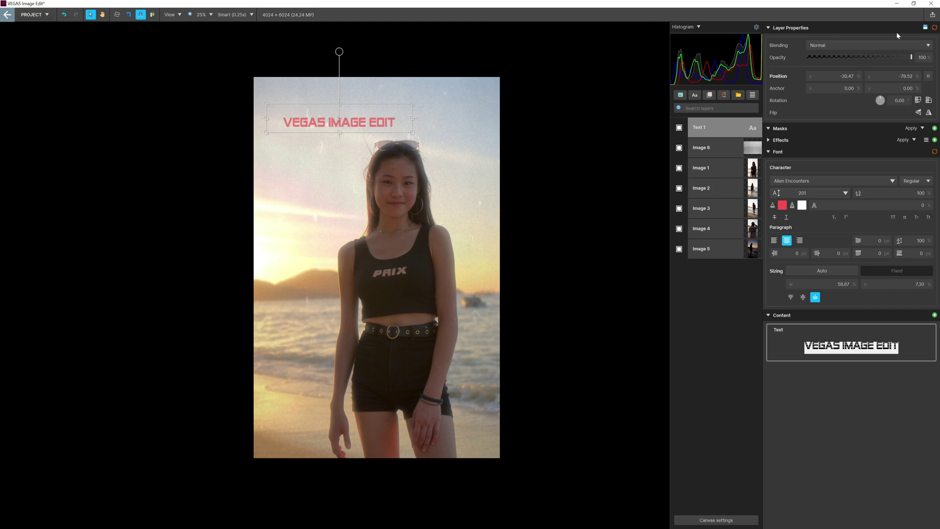
# - Open the canvas export options and review the available file formats and the JPEG High quality settings
pyautogui.click(933, 16)
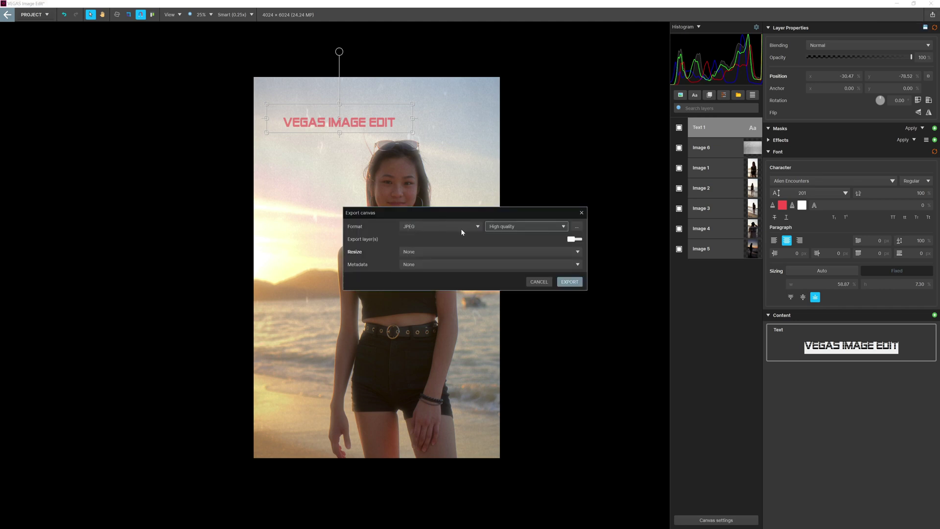
pyautogui.click(460, 228)
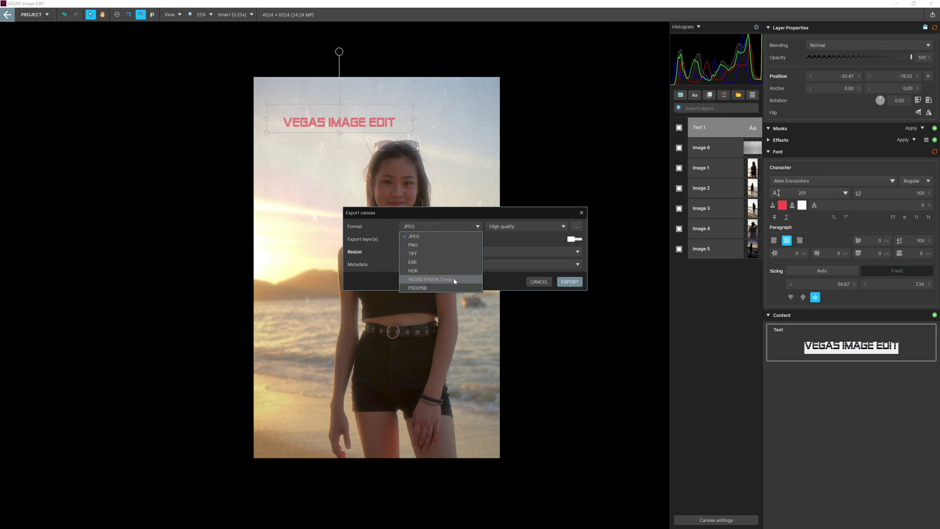
pyautogui.click(577, 226)
pyautogui.click(576, 227)
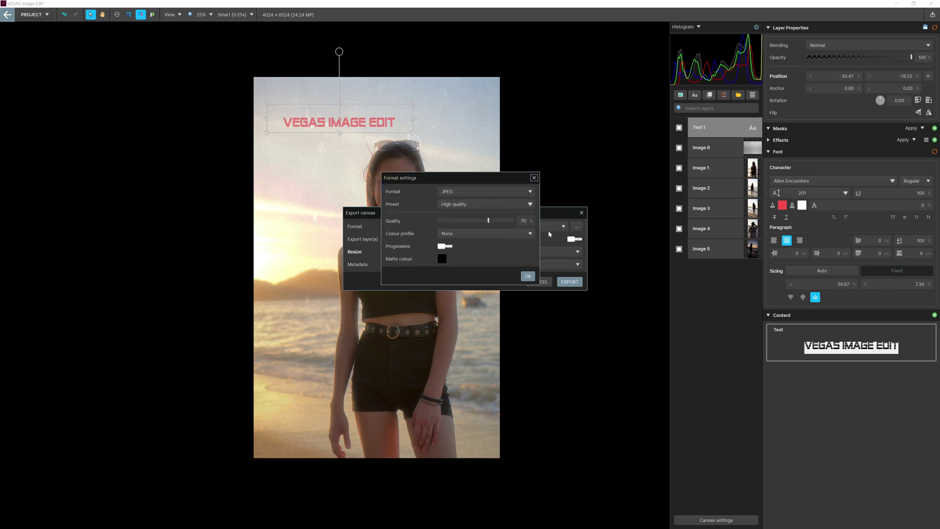
pyautogui.click(534, 180)
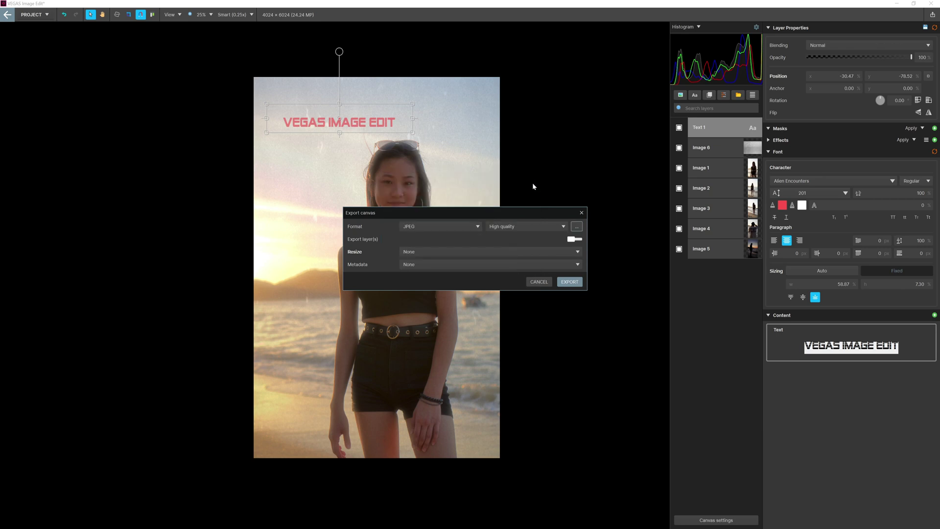
# - Turn on layer export with the All (individually) mode in the canvas export options, and close them without exporting
pyautogui.click(581, 240)
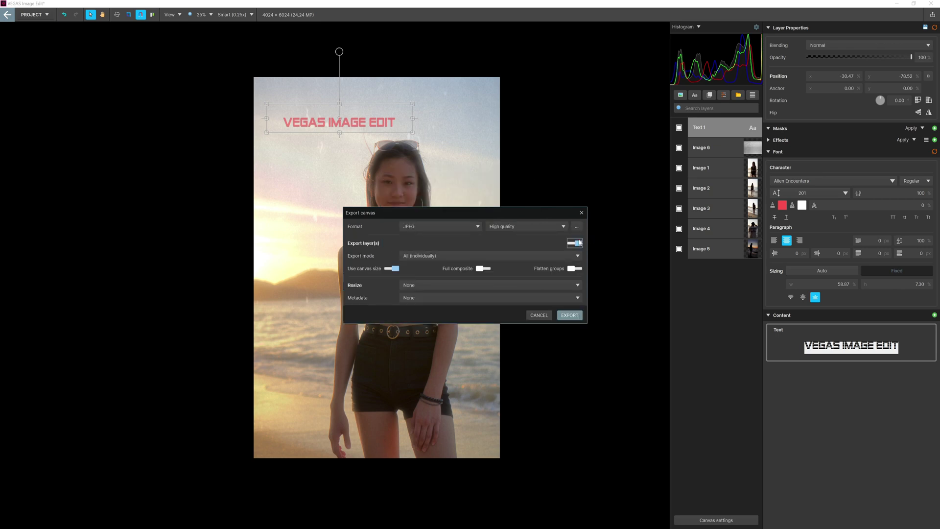
pyautogui.click(420, 255)
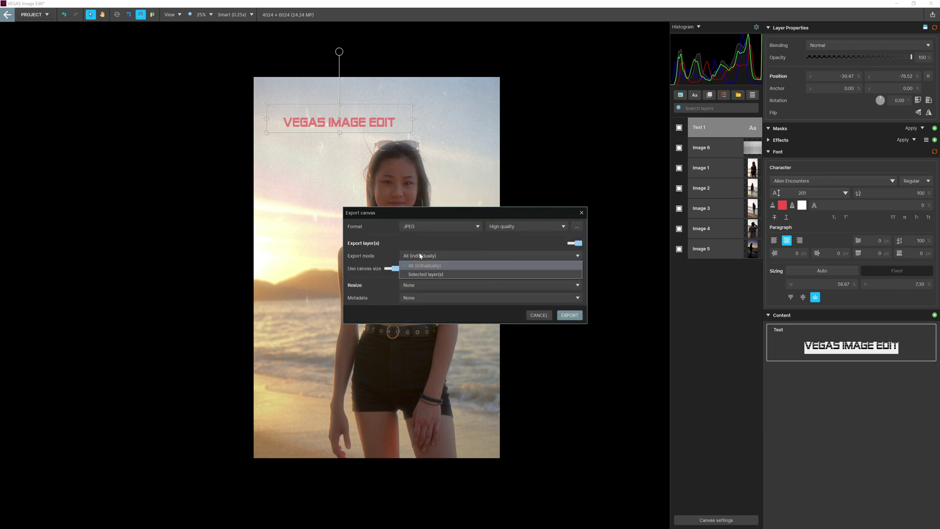
pyautogui.click(456, 265)
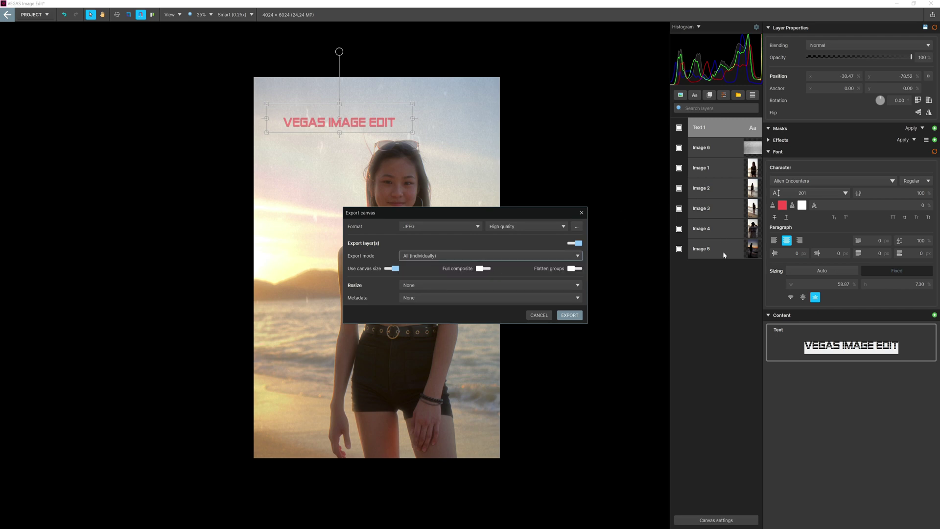
pyautogui.click(449, 259)
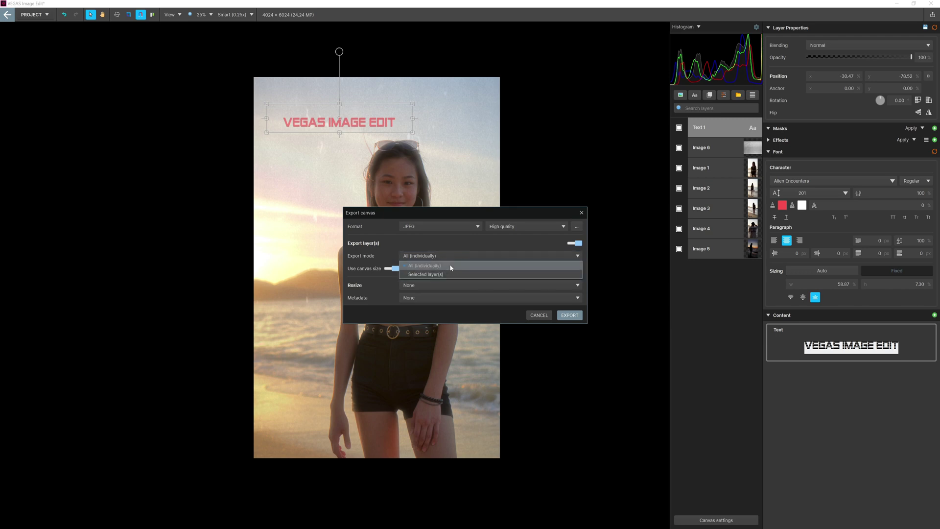
pyautogui.click(384, 260)
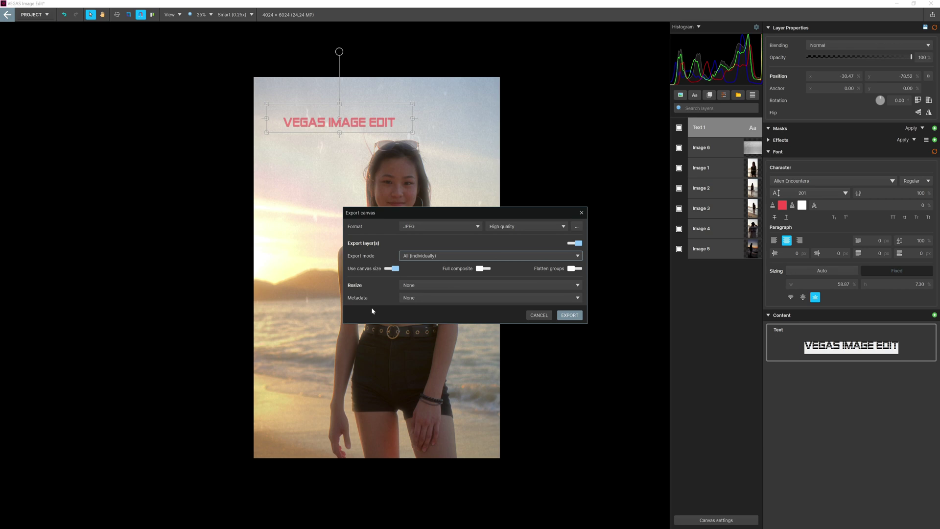
pyautogui.click(578, 268)
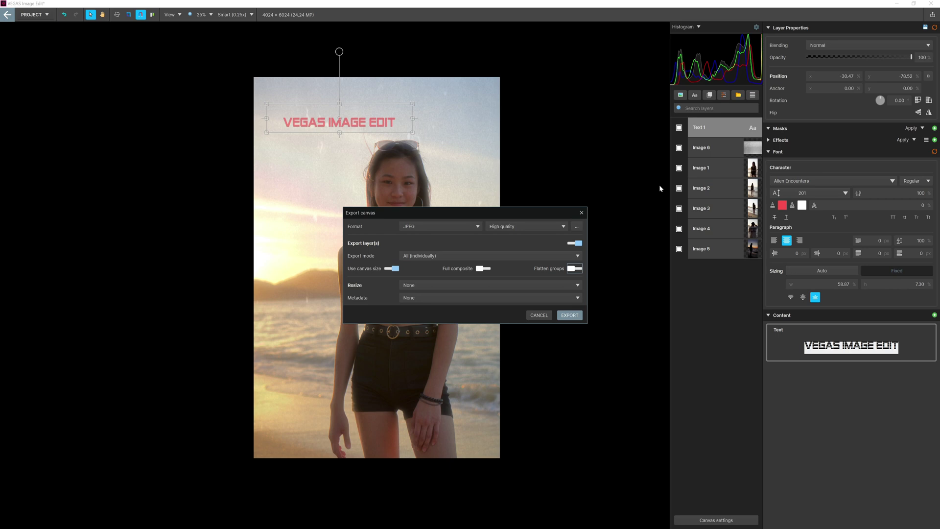
pyautogui.click(539, 316)
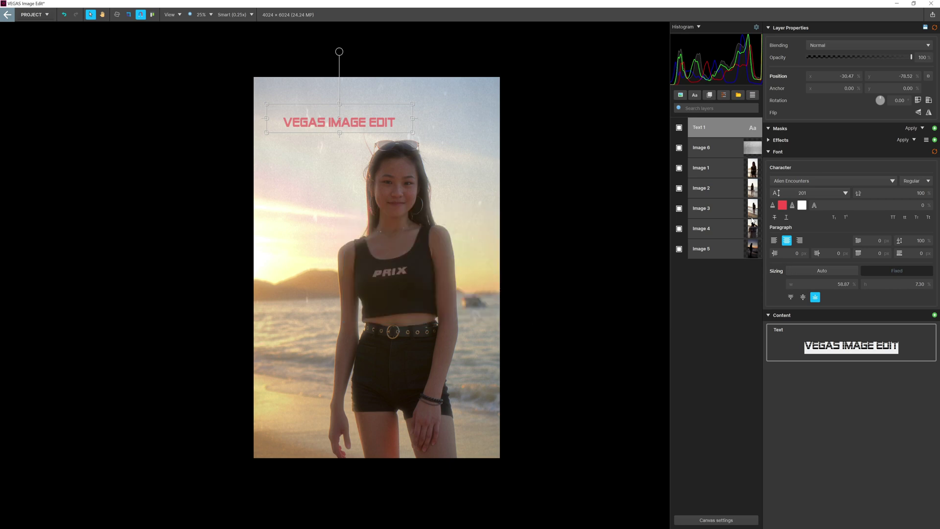
# - Group the Text 1, Image 6 and Image 1 layers into one layer group and collapse it
pyautogui.keyDown('shift'); pyautogui.click(719, 178); pyautogui.keyUp('shift')
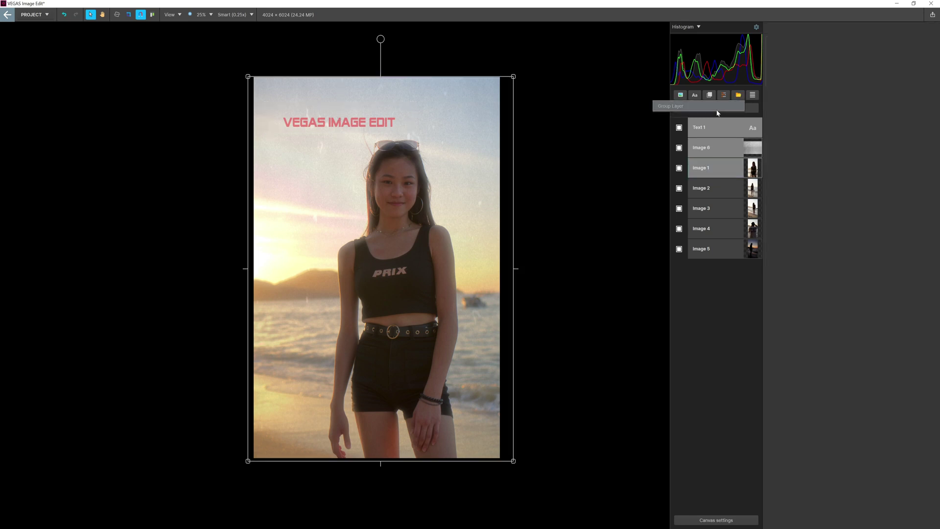
pyautogui.hotkey('ctrl', 'g')
pyautogui.click(716, 149)
pyautogui.keyDown('shift'); pyautogui.click(715, 167); pyautogui.keyUp('shift')
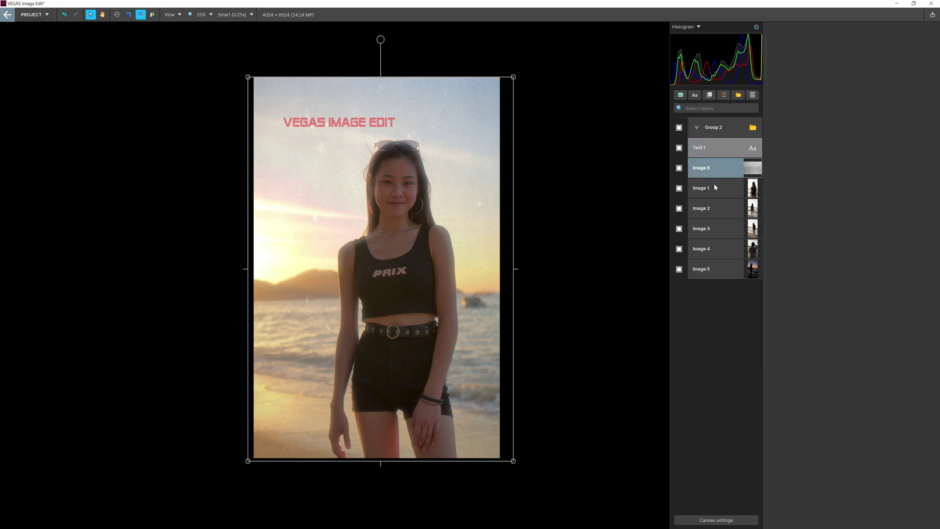
pyautogui.click(697, 128)
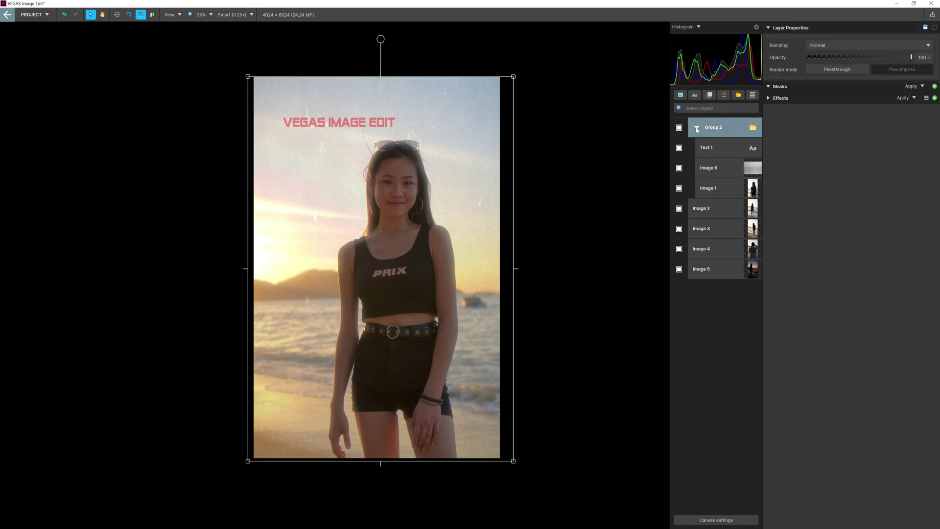
pyautogui.click(696, 128)
# - Switch the layer group's visibility off and on repeatedly to check its effect on the canvas
pyautogui.click(679, 128)
pyautogui.click(679, 128)
pyautogui.click(680, 128)
pyautogui.click(679, 129)
pyautogui.click(679, 130)
pyautogui.click(679, 128)
pyautogui.click(680, 129)
pyautogui.click(680, 129)
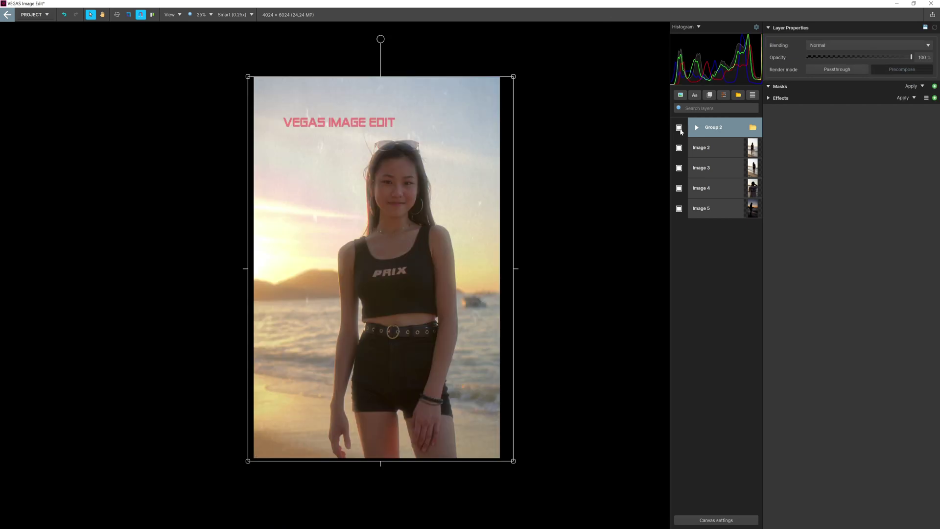
# - Go through the ungrouped Image 2 to Image 5 layers one by one, and reselect the layer group
pyautogui.click(719, 146)
pyautogui.click(713, 169)
pyautogui.click(711, 195)
pyautogui.click(714, 209)
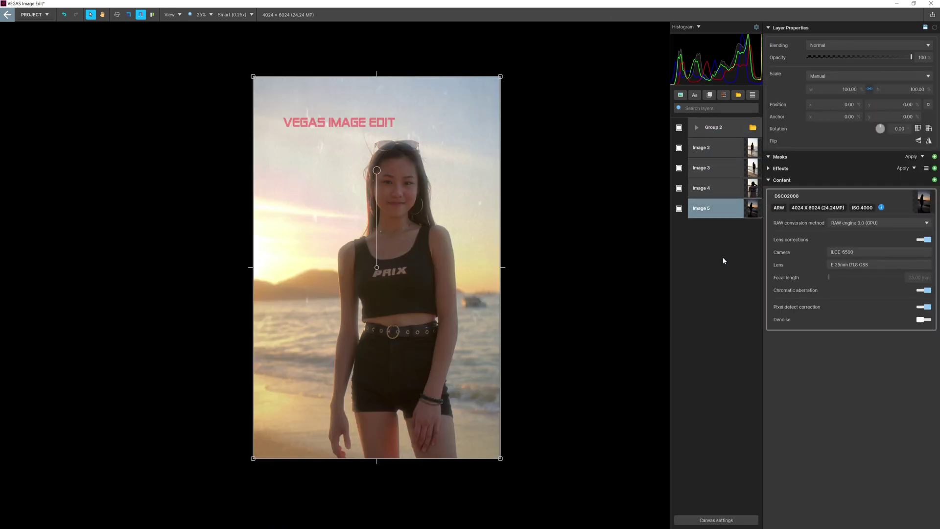
pyautogui.click(726, 134)
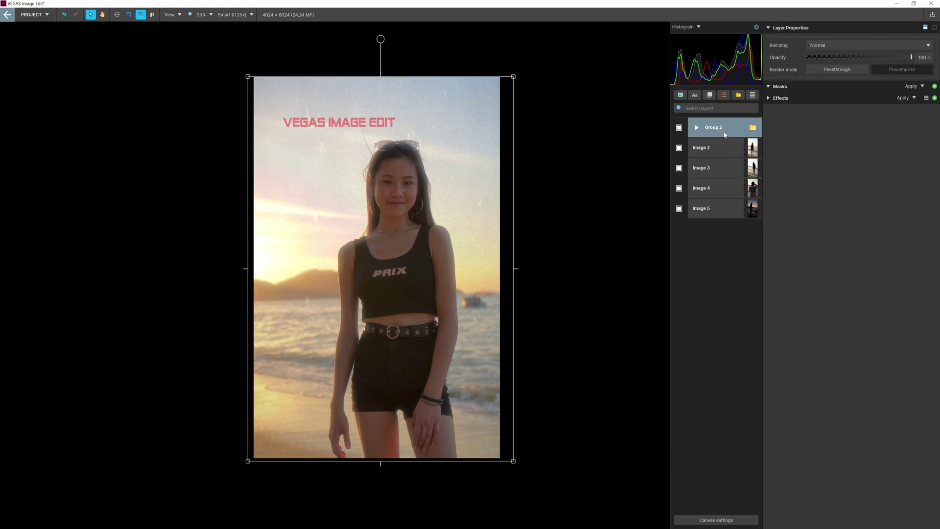
# - Export all layers individually as High quality JPEGs with Flatten groups enabled to the Photos folder, using the file name VEGAS Image Edit
pyautogui.click(930, 17)
pyautogui.click(574, 252)
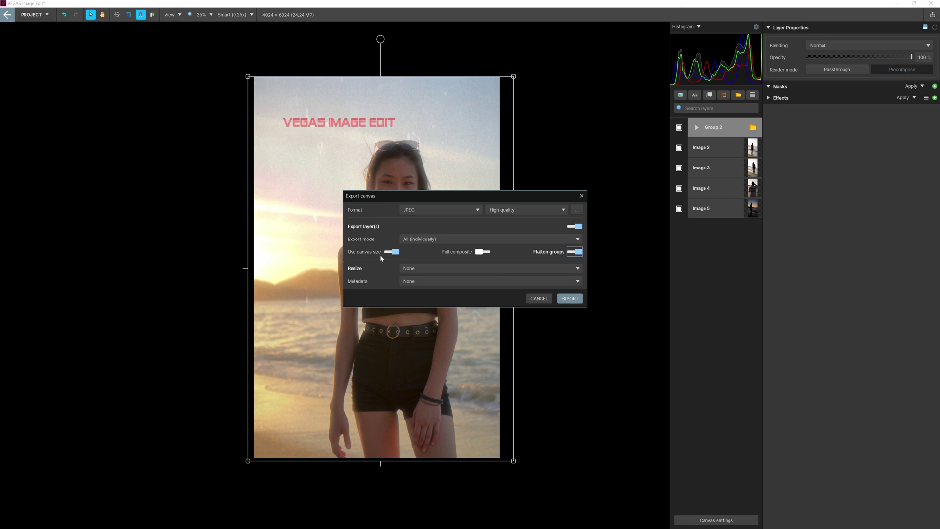
pyautogui.click(576, 300)
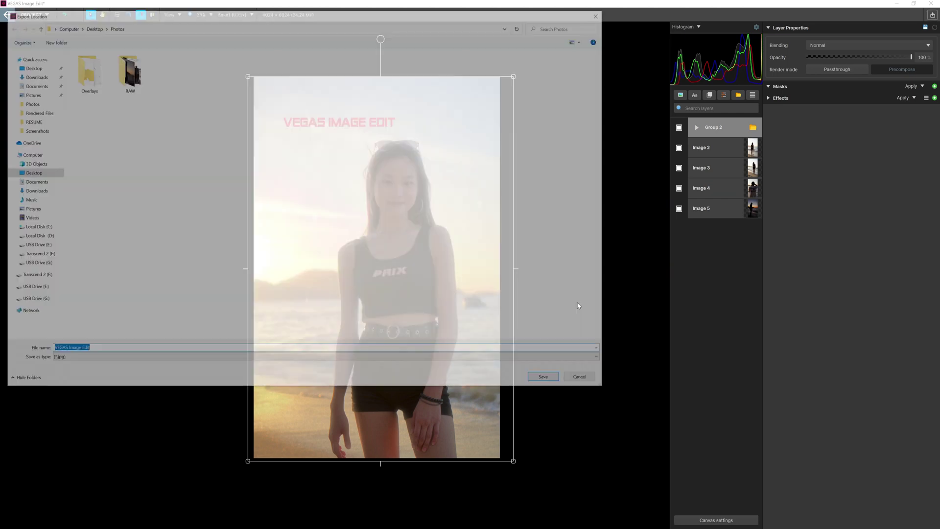
pyautogui.moveTo(104, 21); pyautogui.dragTo(166, 25)
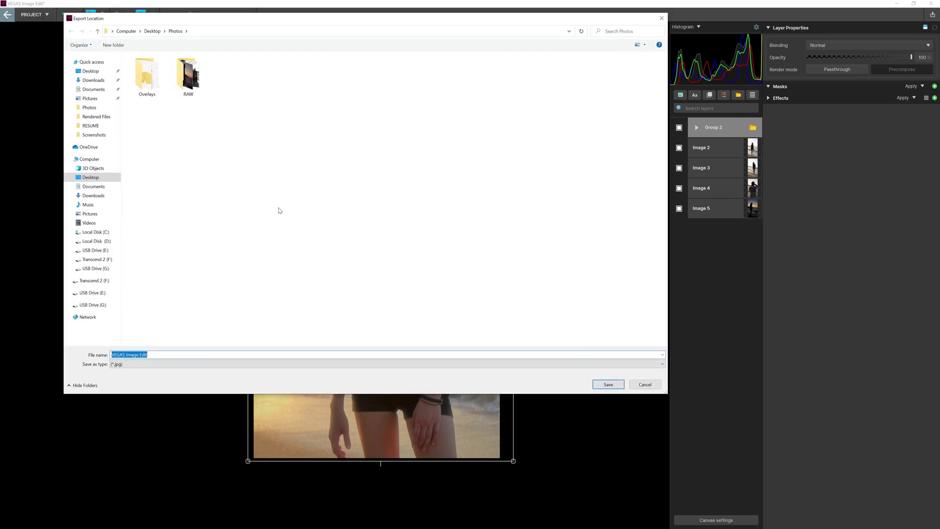
pyautogui.click(608, 383)
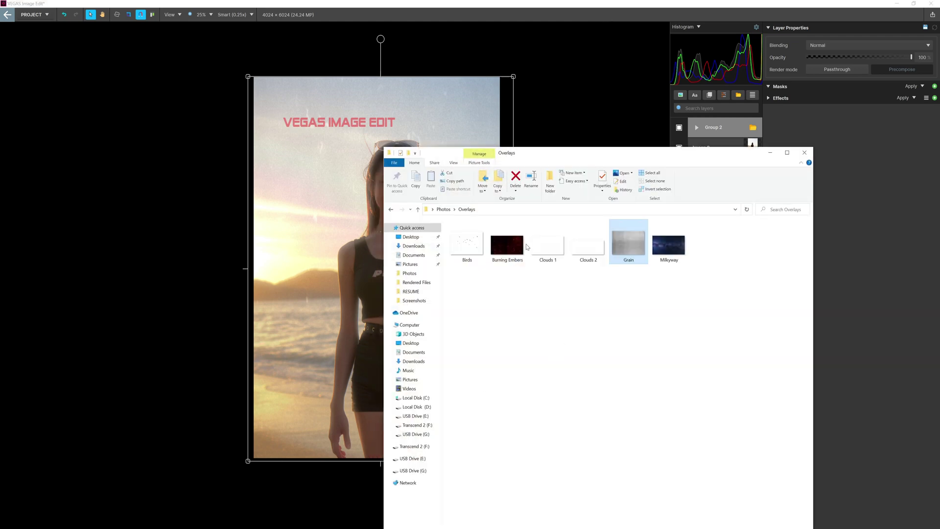
# - Switch to the file window, examine the exported group and layer images in the Photos folder, and minimize the window
pyautogui.click(439, 211)
pyautogui.rightClick(559, 317)
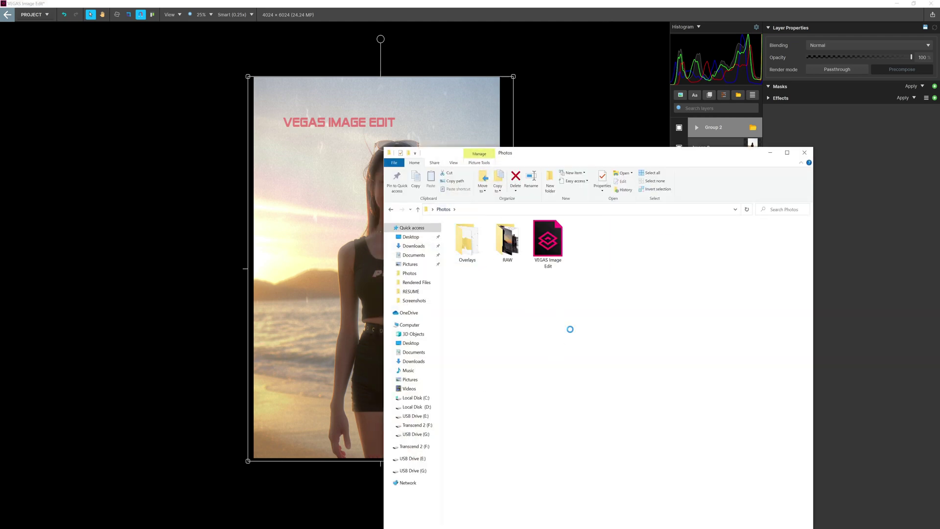
pyautogui.click(582, 347)
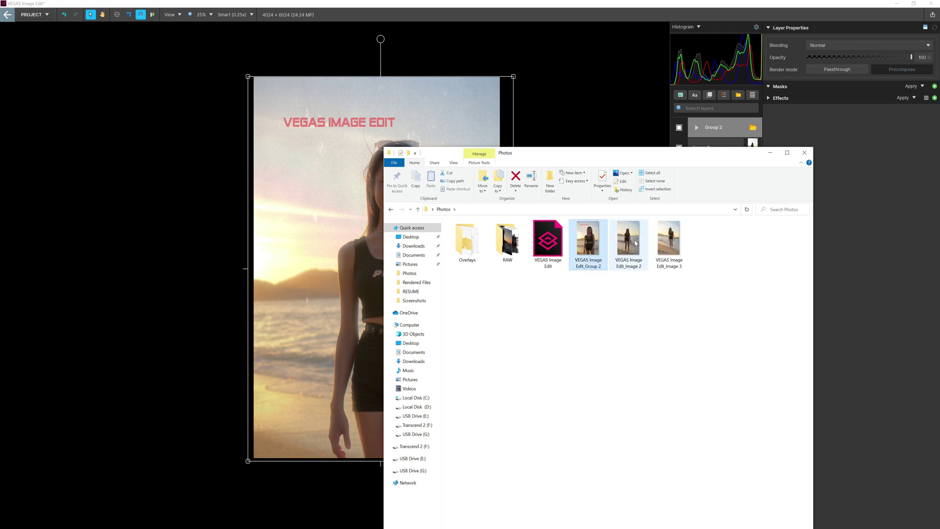
pyautogui.click(631, 242)
pyautogui.moveTo(663, 156); pyautogui.dragTo(467, 131)
pyautogui.click(487, 225)
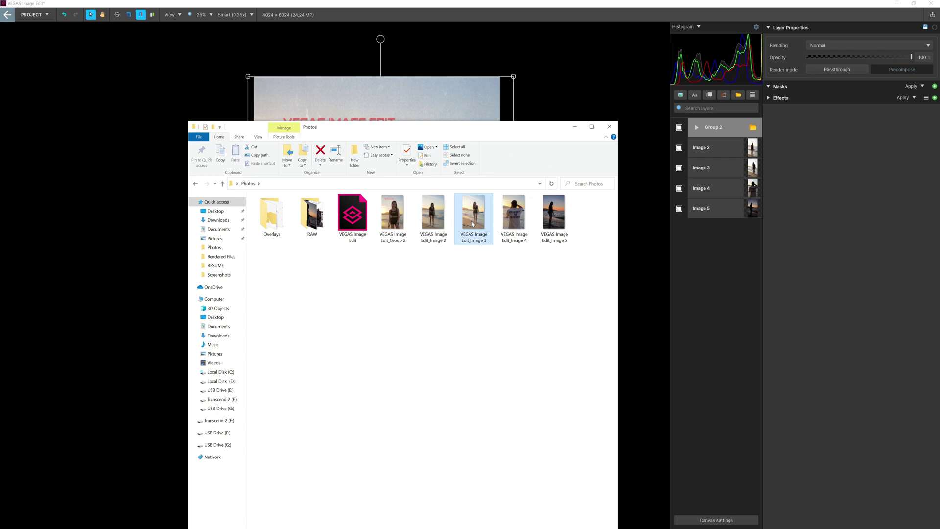
pyautogui.click(550, 220)
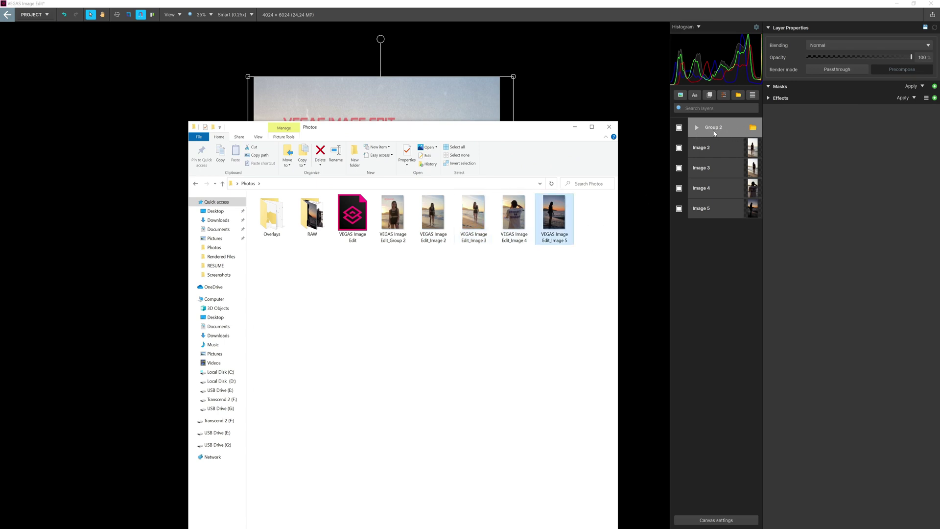
pyautogui.click(399, 224)
pyautogui.moveTo(587, 292); pyautogui.dragTo(422, 220)
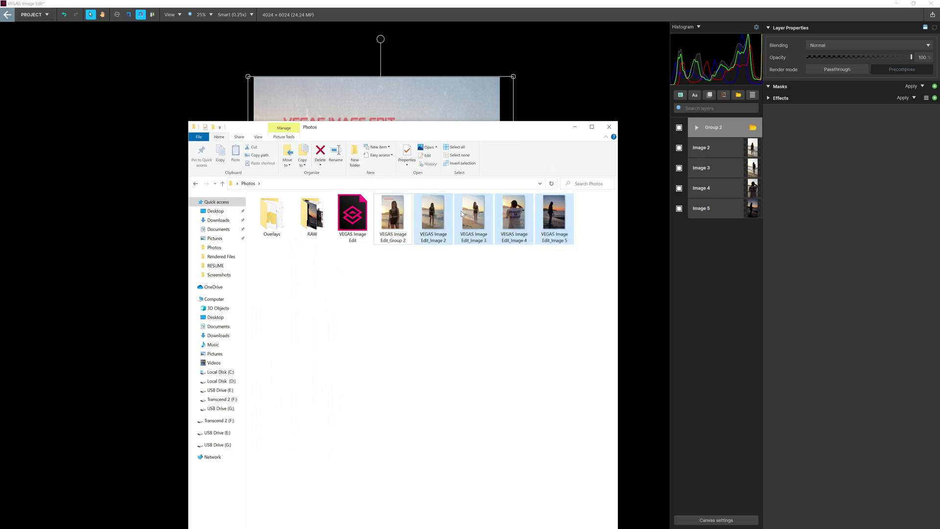
pyautogui.click(574, 129)
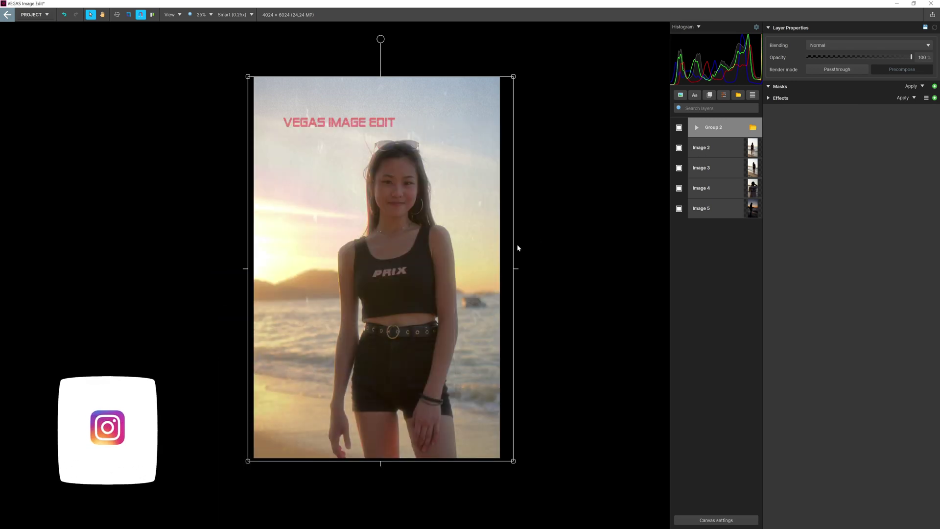